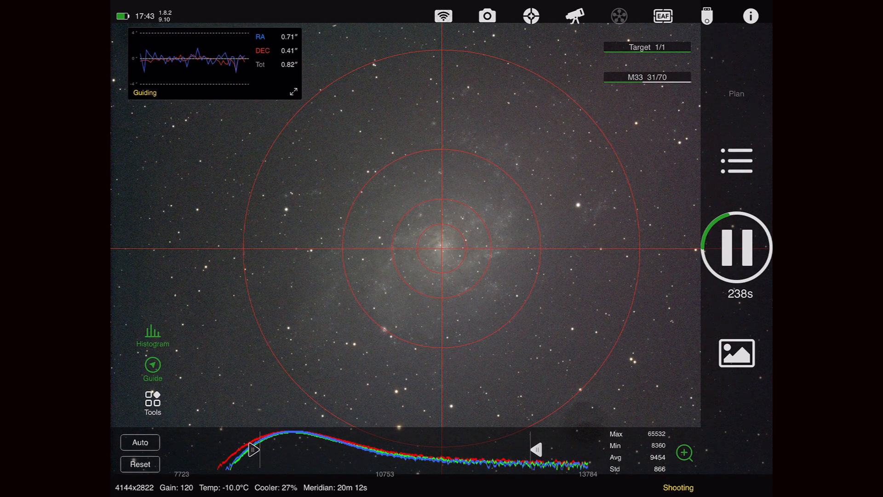
Step: Tighten the M33 preview's histogram stretch by lowering the white point and slightly raising the black point
drag(536, 449, 524, 449)
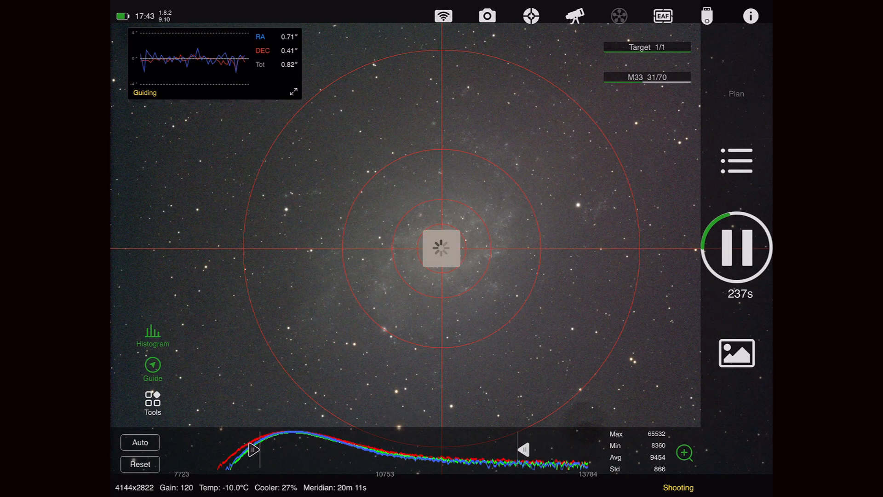
drag(253, 449, 258, 449)
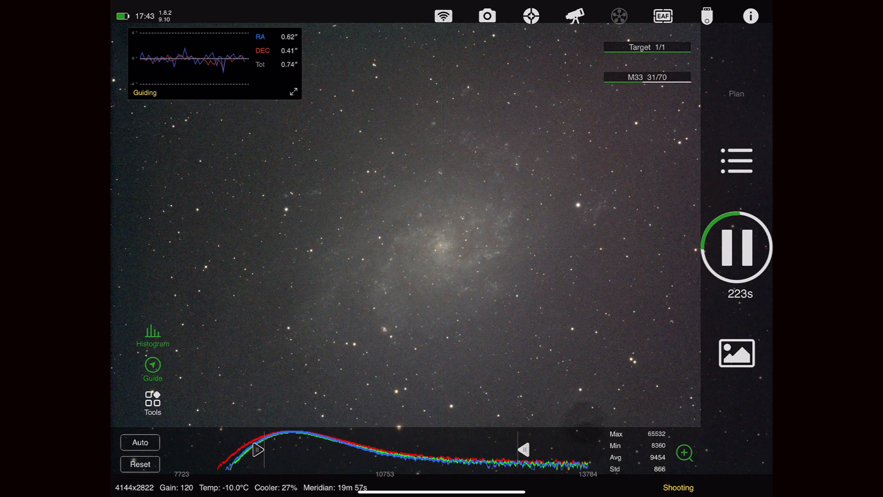
Step: Show the object annotation on the M33 preview and switch it off again
click(153, 400)
click(232, 400)
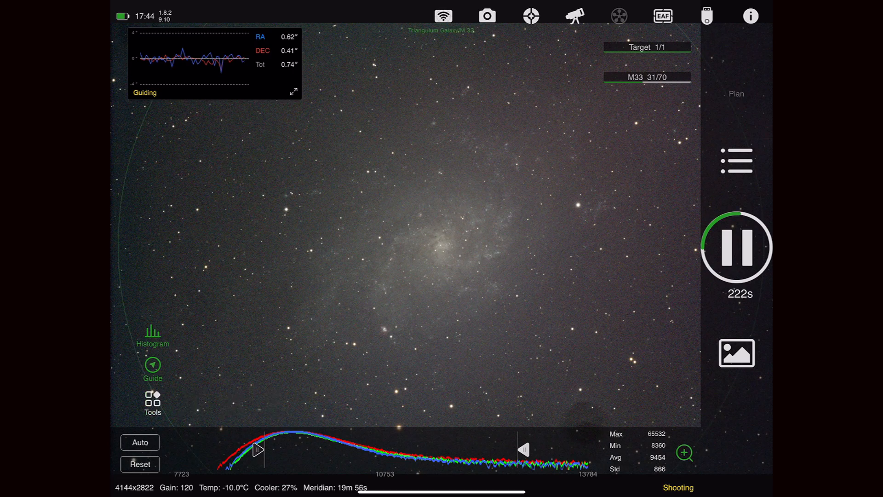
click(442, 248)
click(441, 248)
click(153, 403)
click(233, 399)
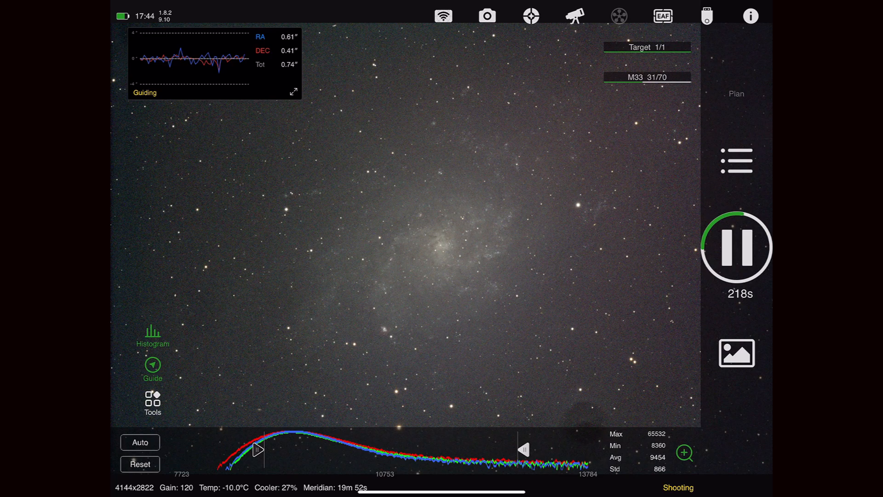
Step: Examine the galaxy's core and outer arms up close in the full-screen M33 preview, and return to the normal view
click(442, 248)
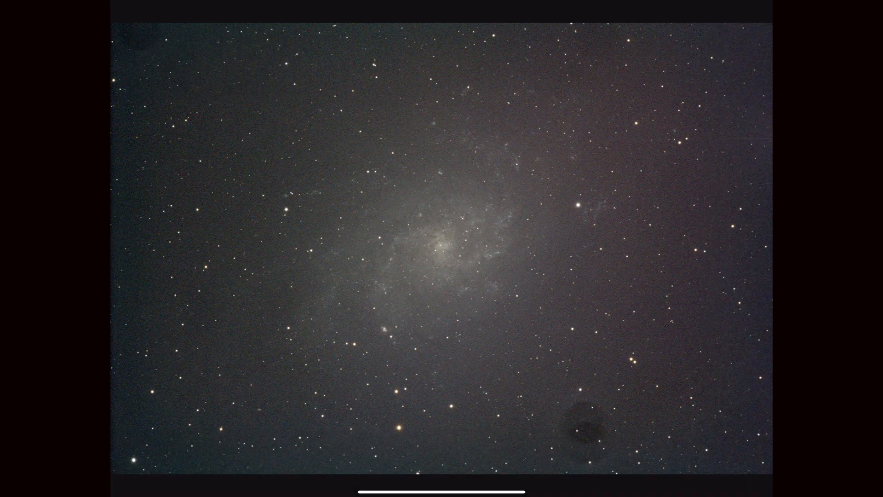
scroll(418, 239, up, 5)
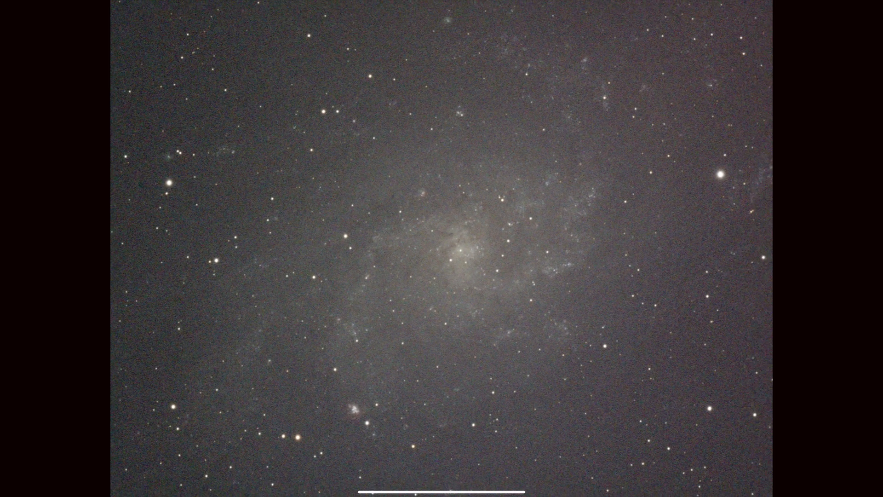
drag(460, 239, 402, 259)
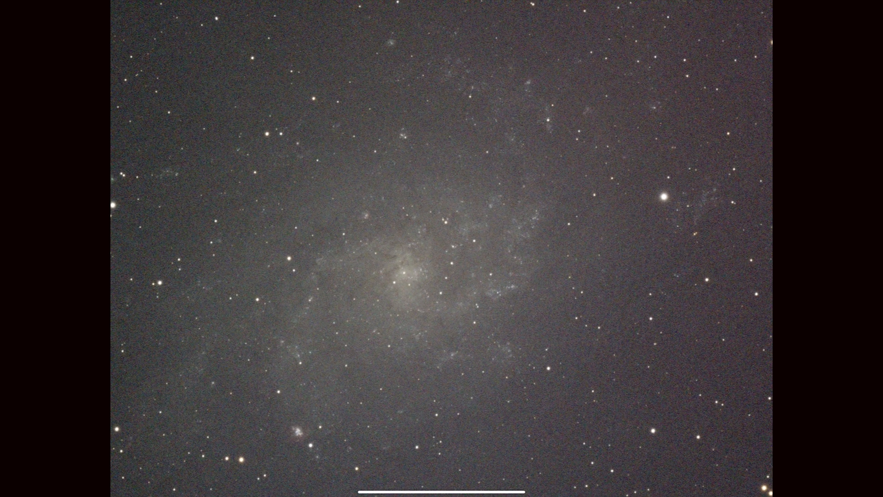
scroll(442, 248, down, 5)
scroll(290, 186, up, 5)
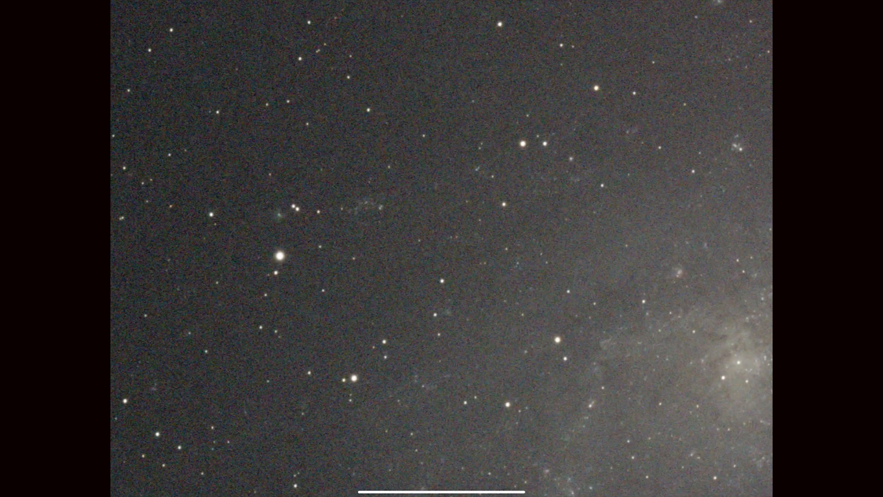
scroll(442, 248, down, 5)
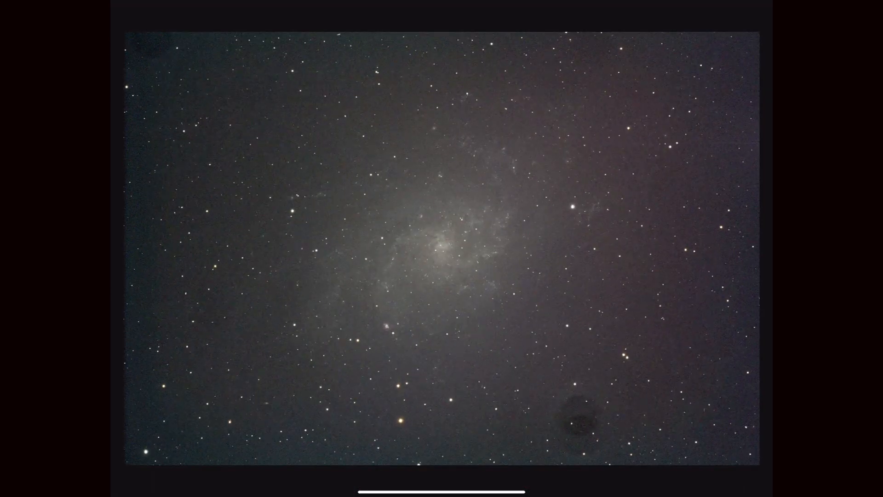
click(442, 248)
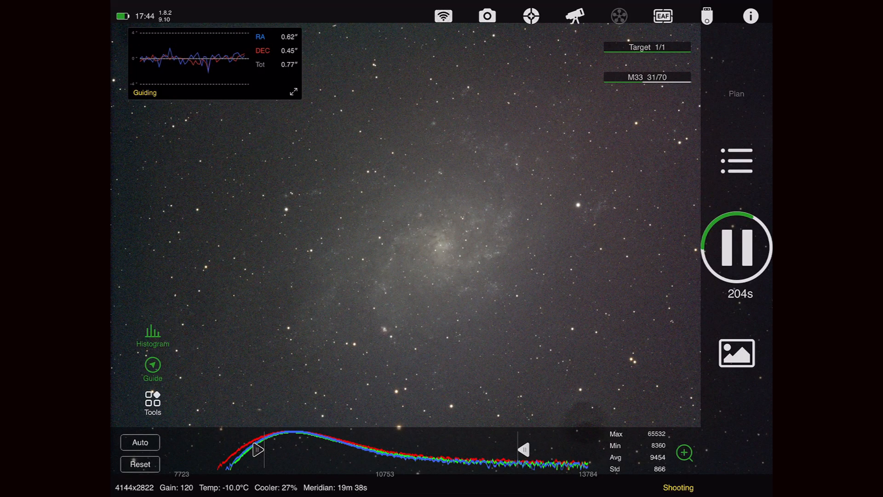
Step: Switch on the crosshair overlay on the M33 preview
click(152, 401)
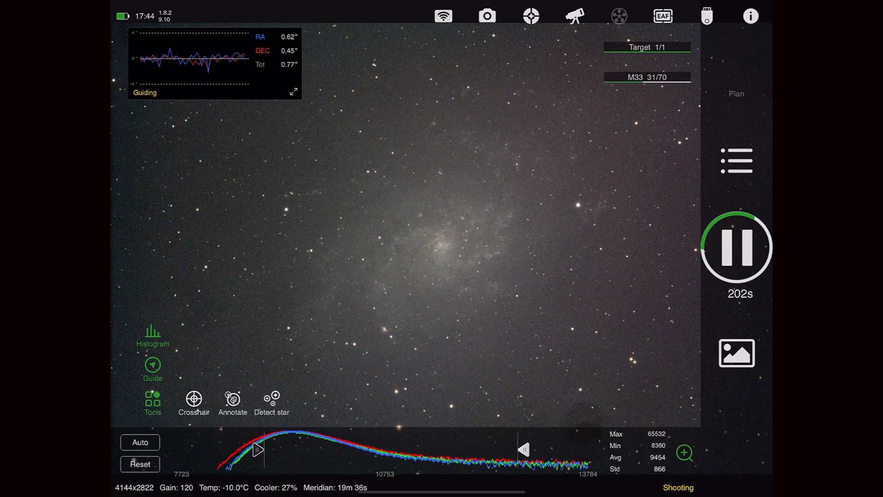
click(194, 399)
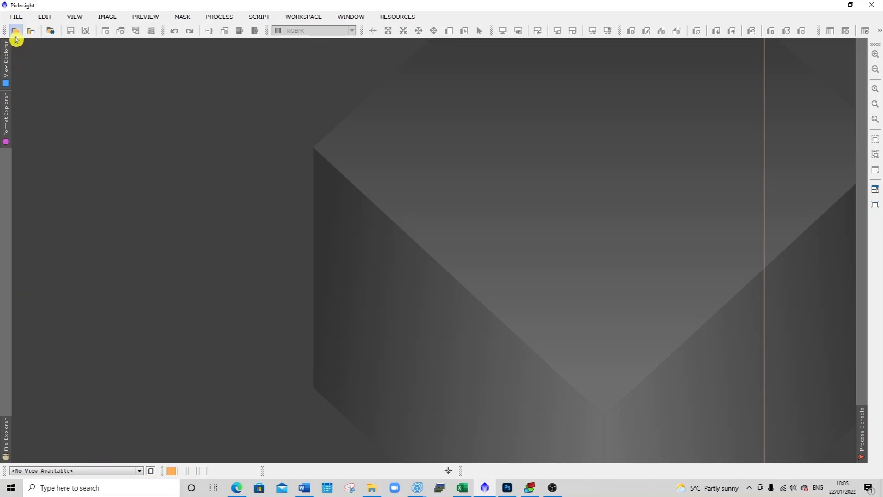
Step: In PixInsight, open the image M33_2022_01_04_05_12 and apply an automatic screen stretch to it
click(17, 34)
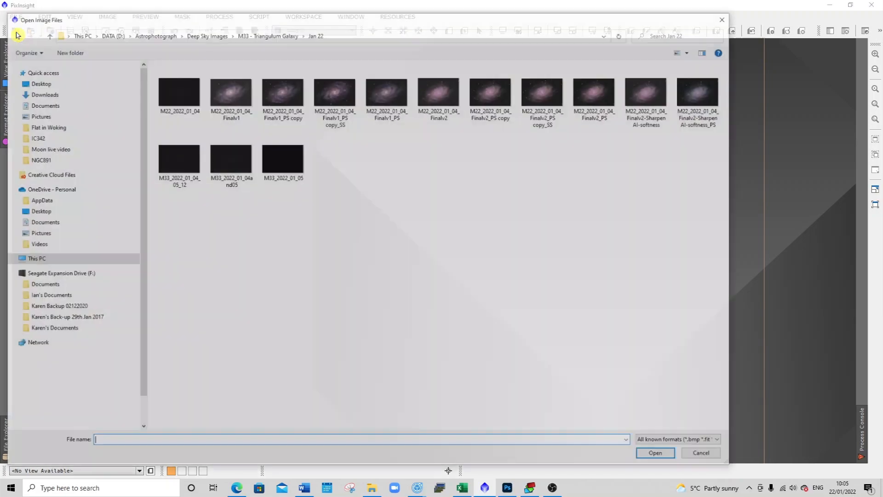
click(179, 181)
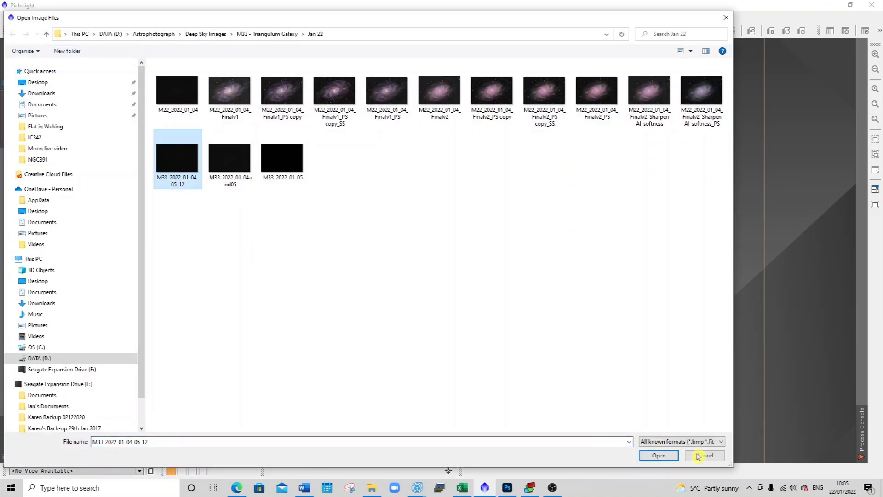
click(659, 455)
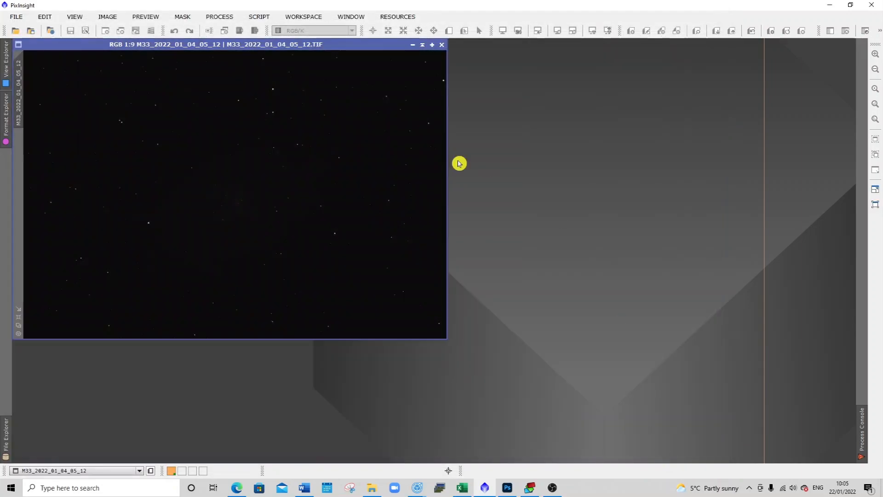
drag(365, 44, 383, 60)
click(593, 32)
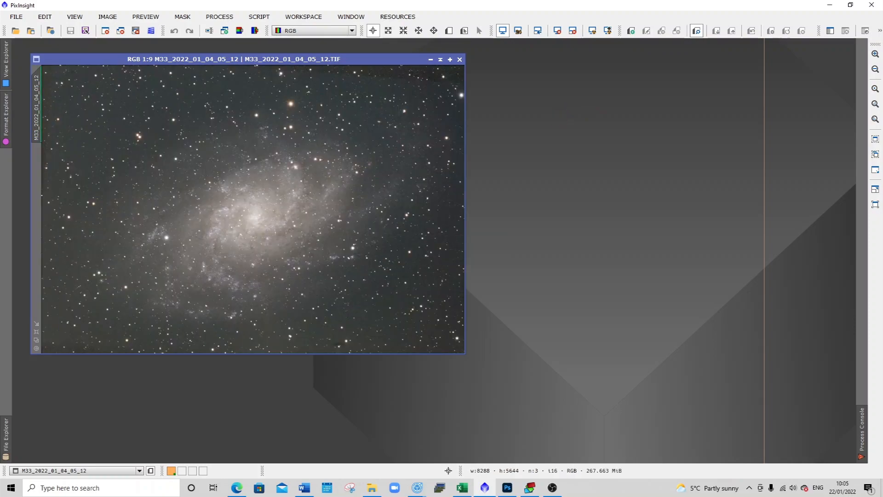
Step: Examine the stretched M33 image up close, checking the galaxy core, the corners and the stacking edges
scroll(389, 190, down, 2)
scroll(389, 190, up, 9)
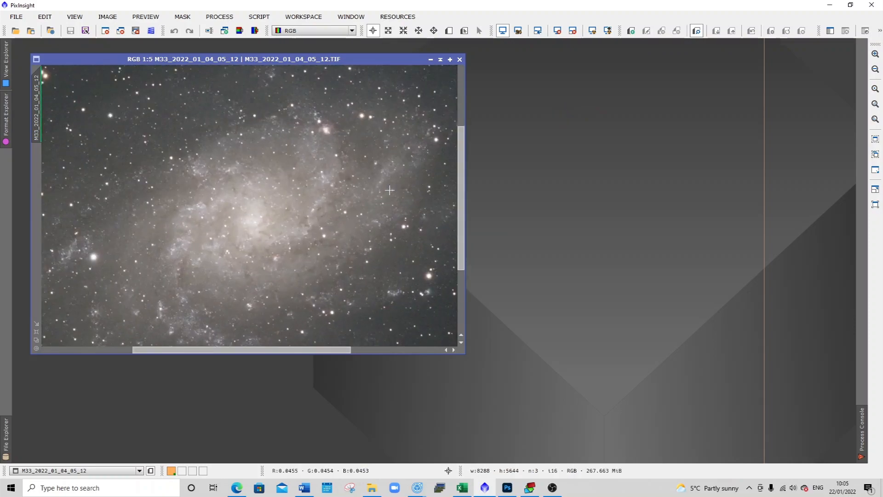
scroll(390, 190, up, 1)
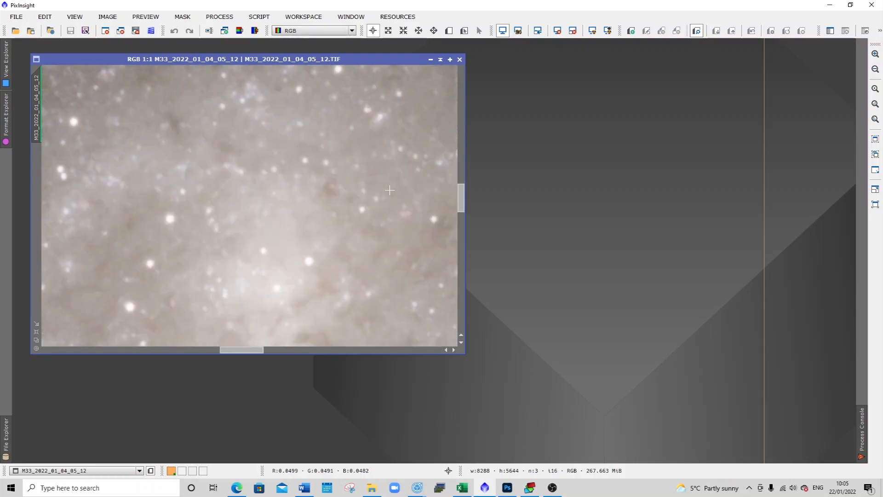
scroll(389, 189, down, 8)
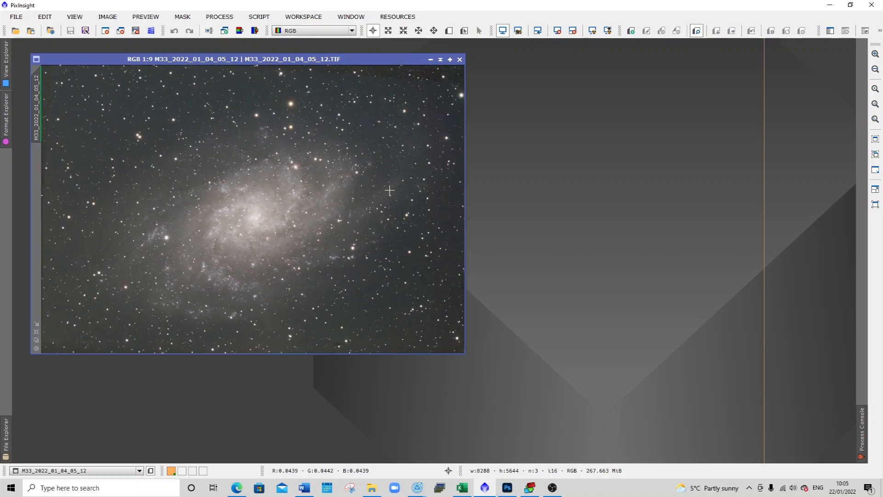
scroll(390, 190, down, 1)
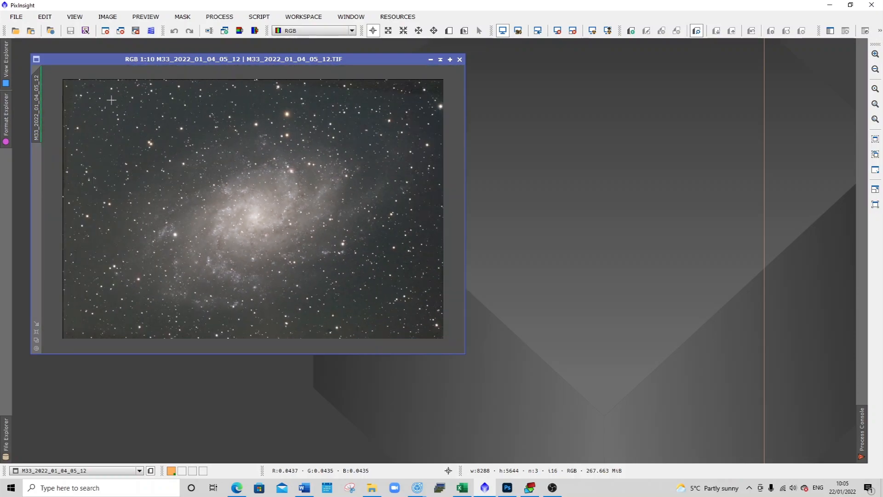
scroll(80, 213, up, 5)
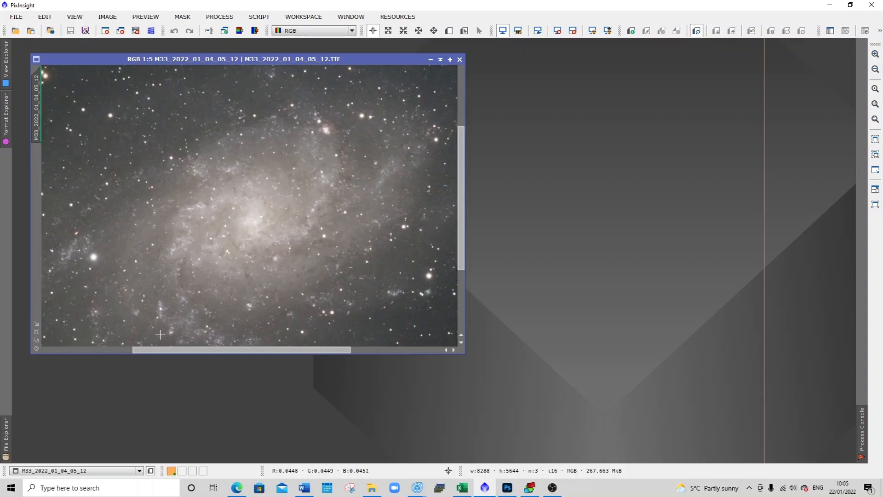
drag(168, 351, 61, 349)
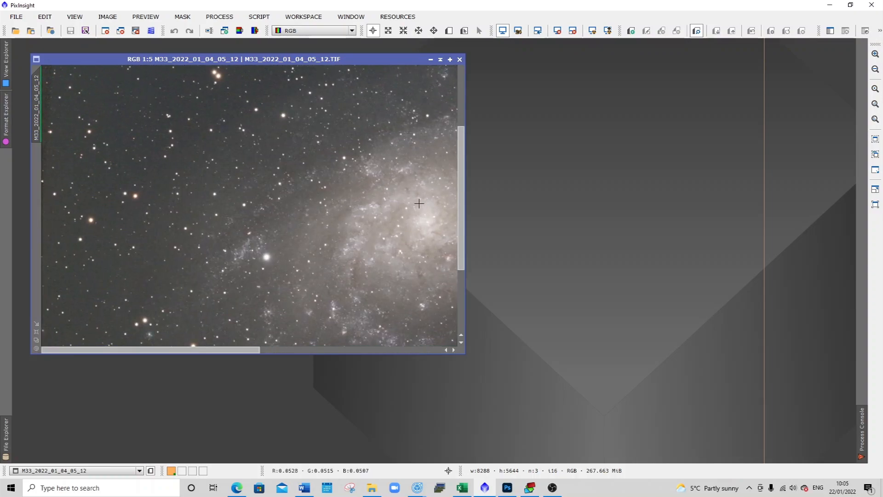
drag(463, 171, 454, 83)
drag(244, 350, 477, 361)
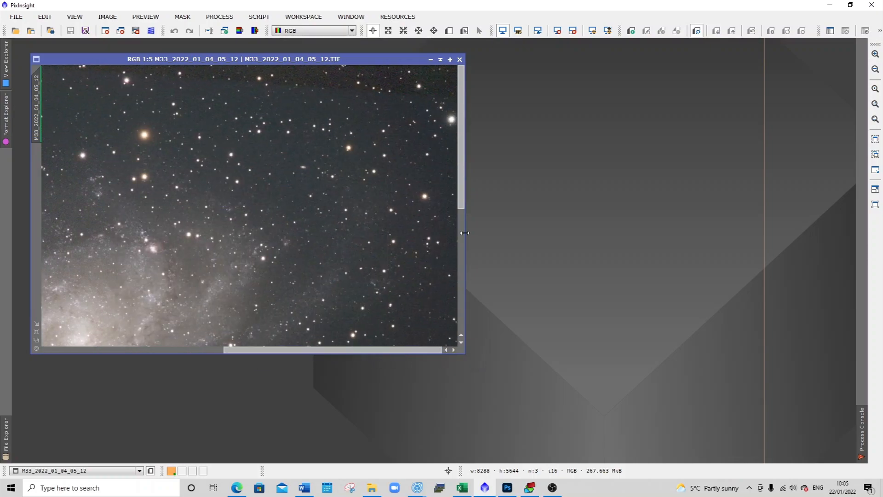
drag(461, 181, 463, 345)
drag(401, 350, 217, 350)
scroll(326, 280, down, 3)
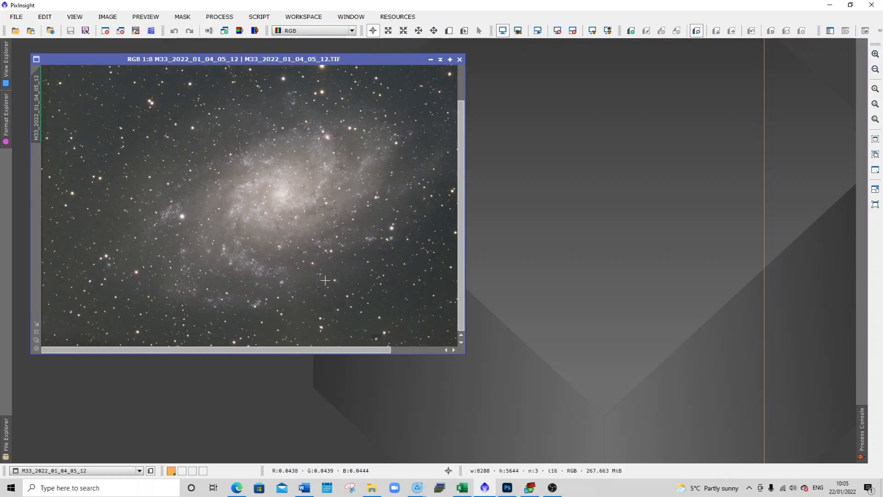
scroll(325, 280, down, 2)
Step: Load the process icon set PIProcessesv1p into the workspace
right_click(587, 220)
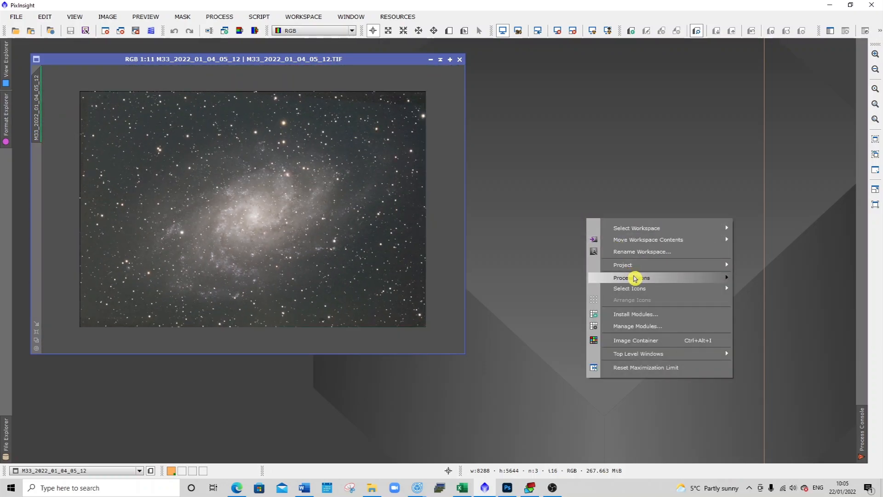
mouse_move(635, 279)
click(764, 278)
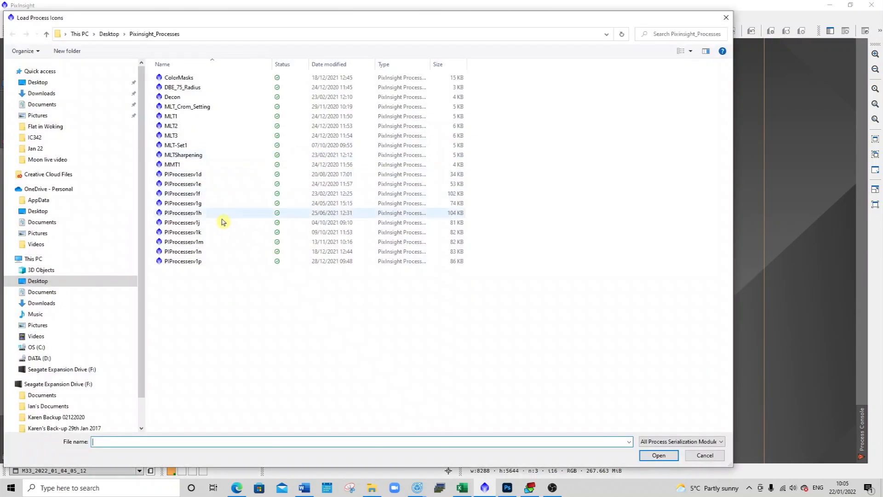
click(195, 262)
click(658, 456)
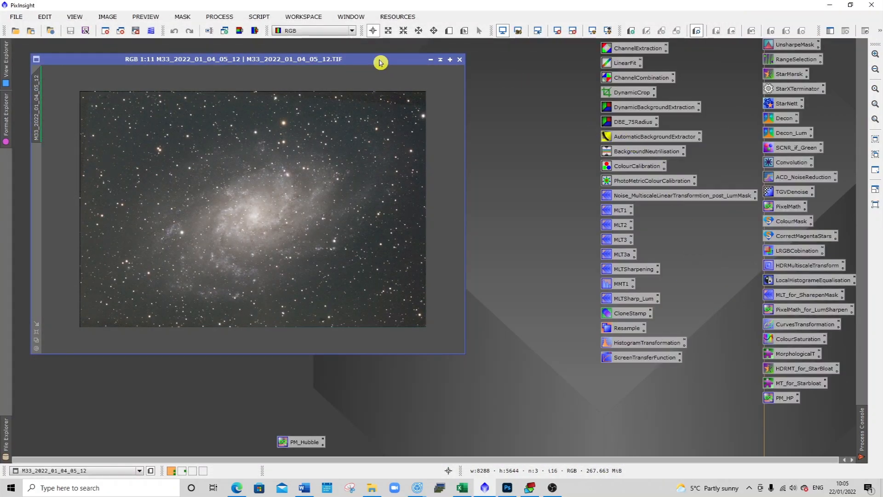
Step: Crop the uneven borders off the M33 image with DynamicCrop, keeping an area of about 7672 × 5094 pixels around the galaxy
double_click(637, 93)
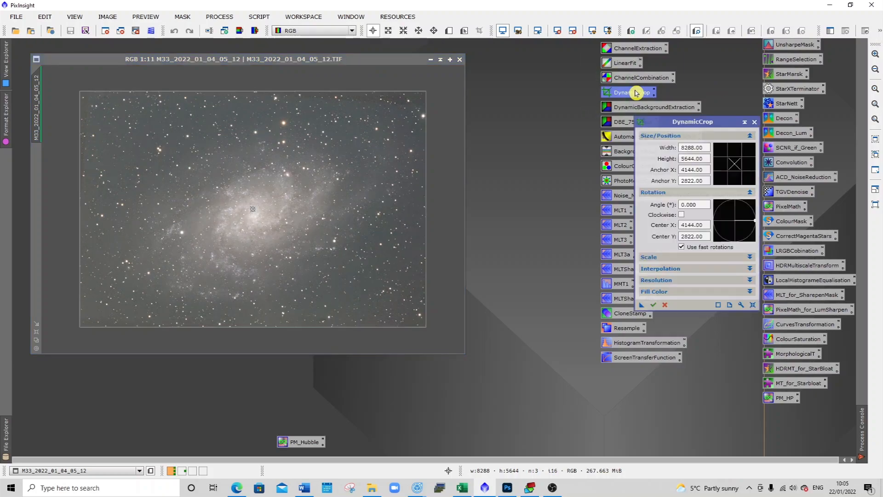
drag(255, 92, 250, 110)
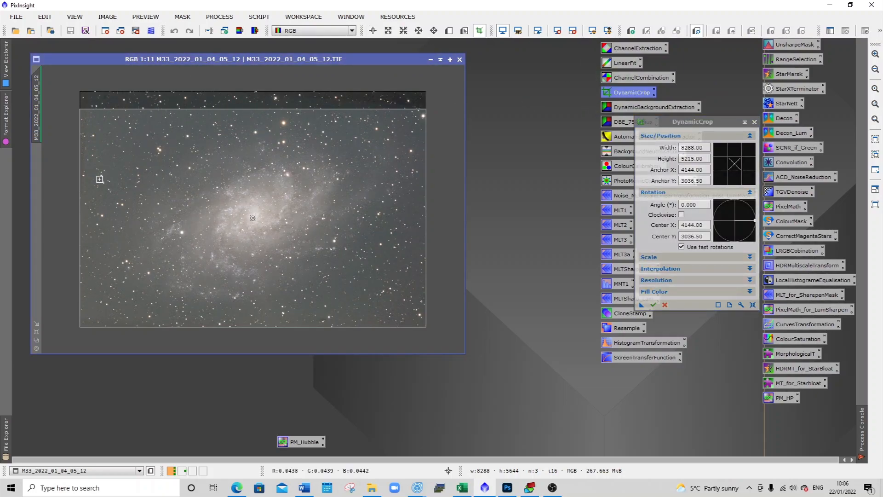
drag(75, 189, 90, 187)
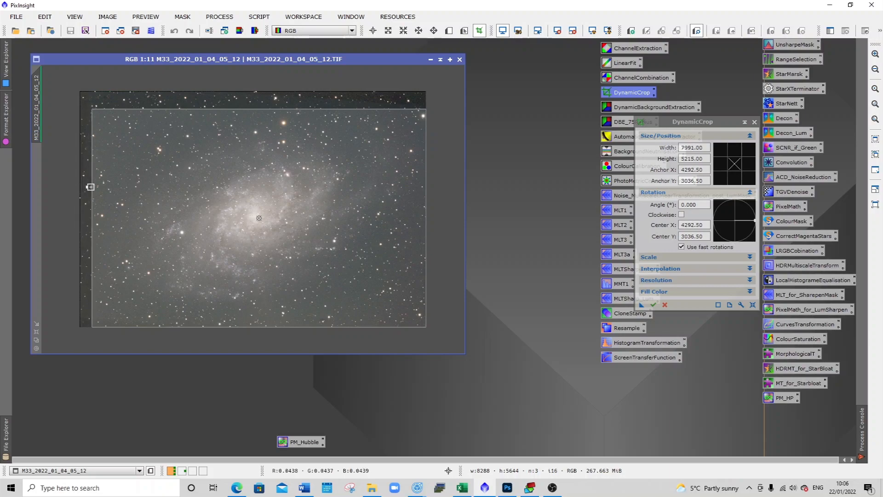
drag(254, 328, 252, 323)
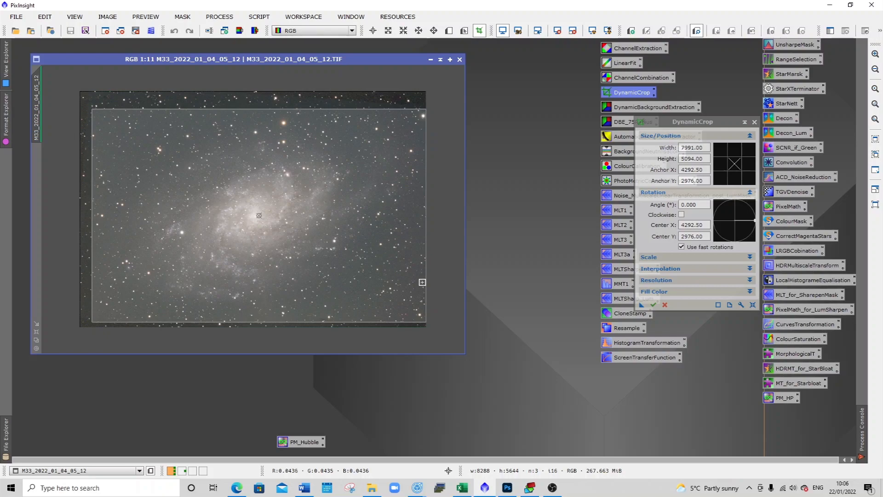
drag(426, 281, 418, 285)
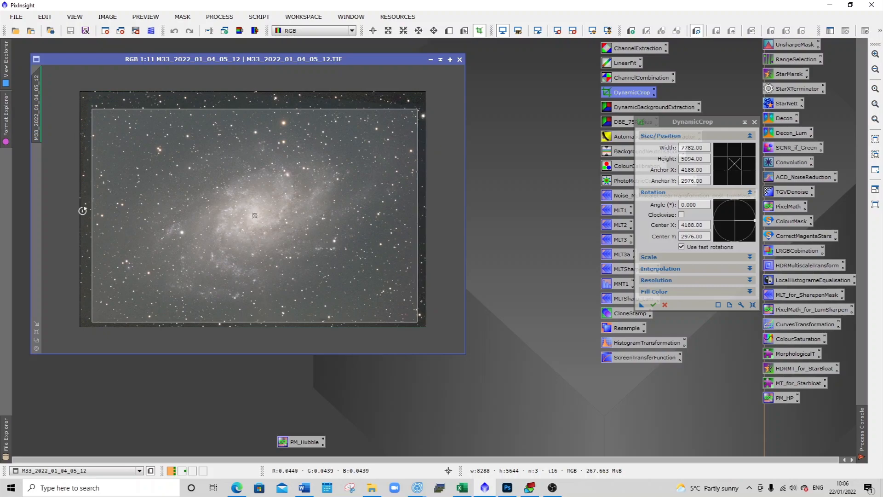
drag(89, 207, 96, 206)
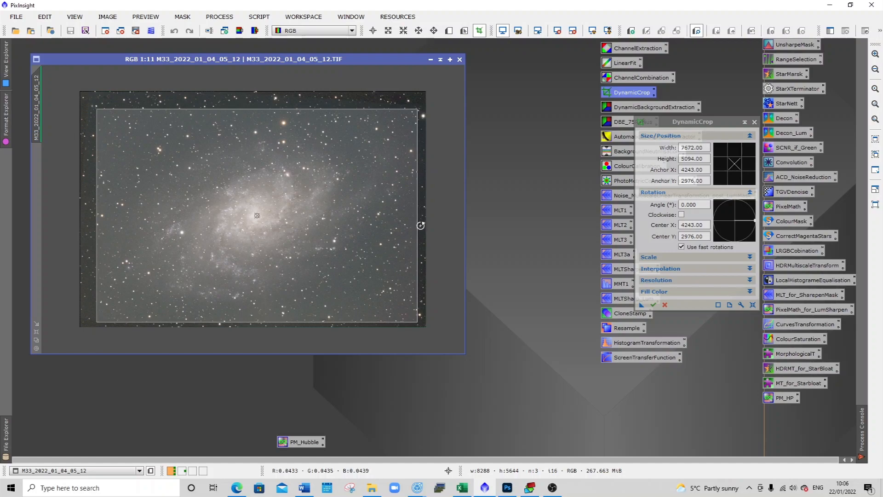
drag(415, 224, 412, 224)
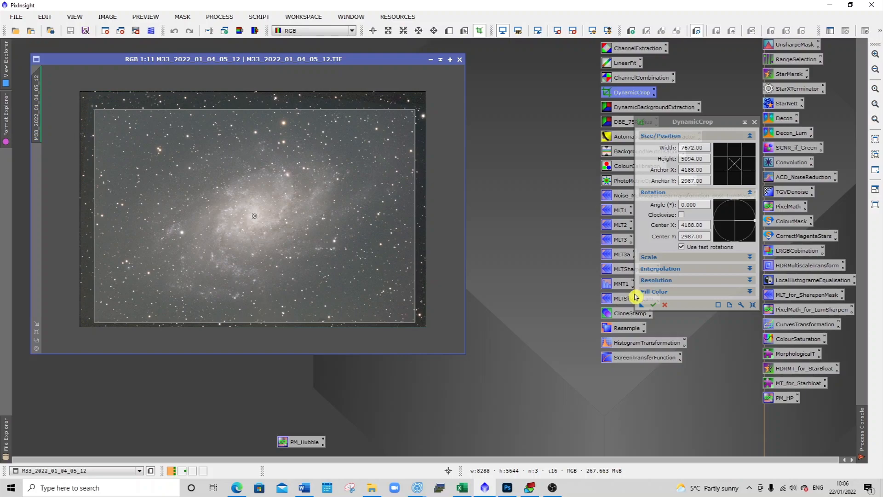
click(653, 304)
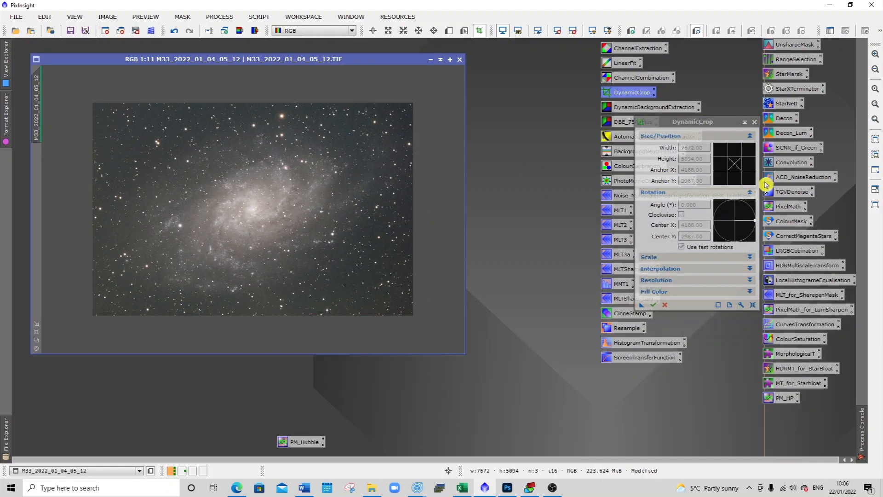
Step: Close DynamicCrop, start DynamicBackgroundExtraction on the cropped M33 image, and set its target image correction to Division
click(754, 122)
click(637, 122)
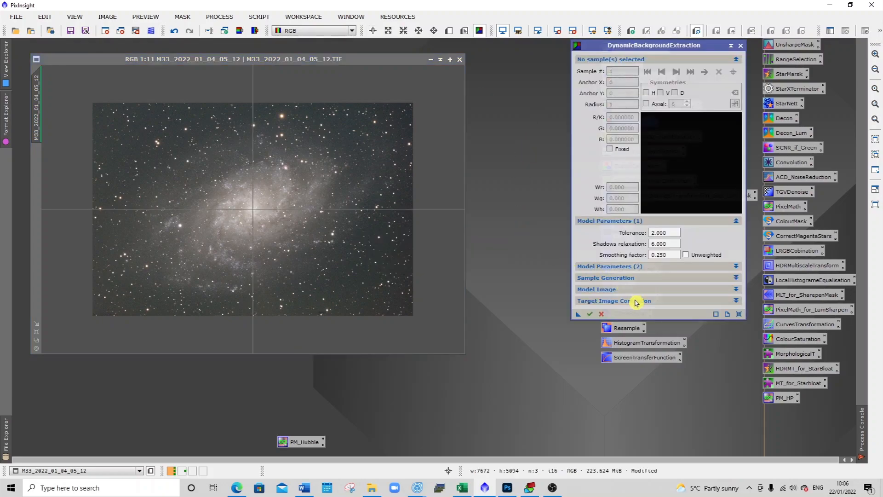
click(636, 302)
click(641, 312)
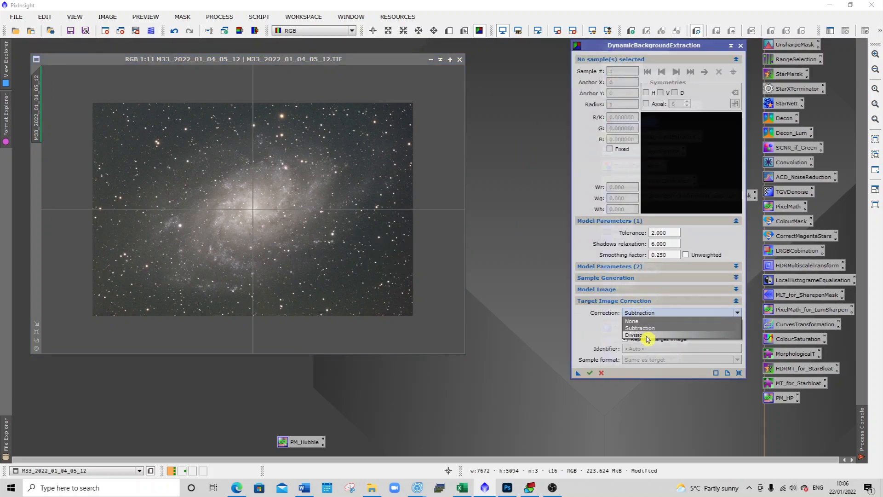
click(642, 335)
Step: Generate the background sample grid with a default sample radius of 75 and 25 samples per row
click(653, 278)
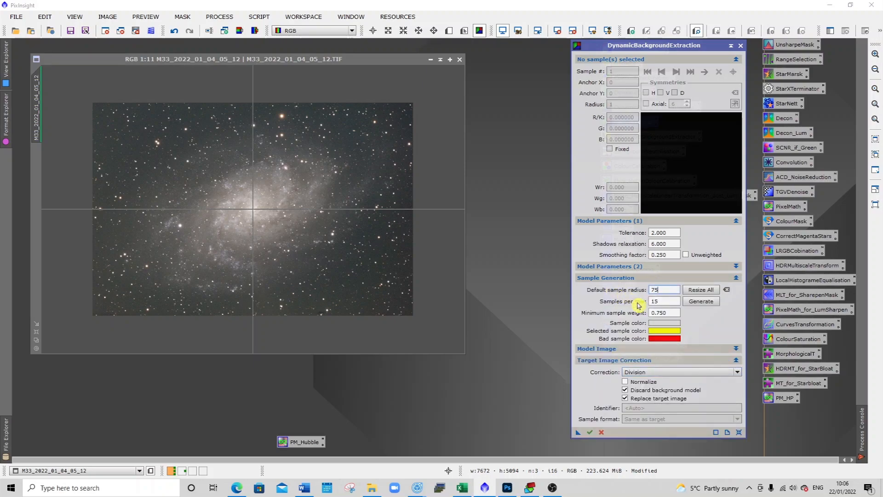
text(25)
click(700, 302)
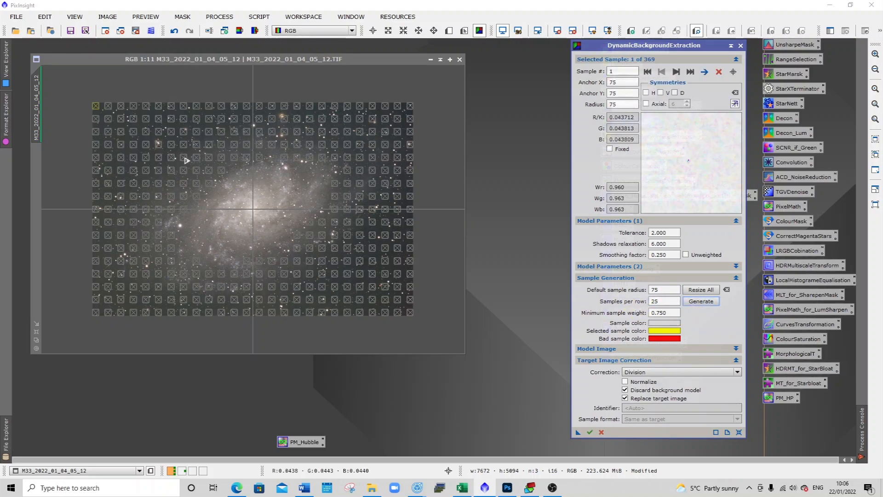
Step: Delete the background samples beside the galaxy's left outer edge in three adjacent grid columns, starting level with its upper left arm and moving down
click(146, 184)
key(Delete)
key(Delete)
key(Delete)
key(Delete)
key(Delete)
key(Delete)
key(Delete)
key(Delete)
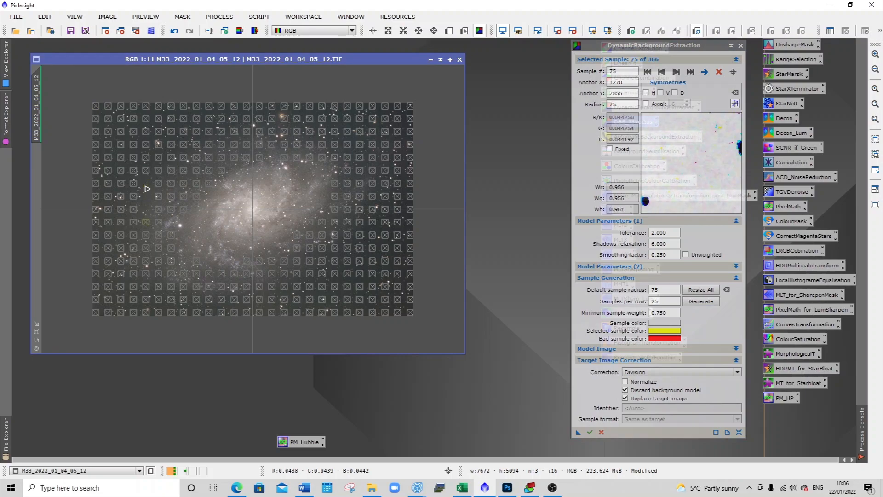
click(159, 184)
key(Delete)
key(Delete)
key(Delete)
key(Delete)
key(Delete)
key(Delete)
key(Delete)
key(Delete)
key(Delete)
click(171, 184)
key(Delete)
key(Delete)
key(Delete)
key(Delete)
key(Delete)
key(Delete)
key(Delete)
key(Delete)
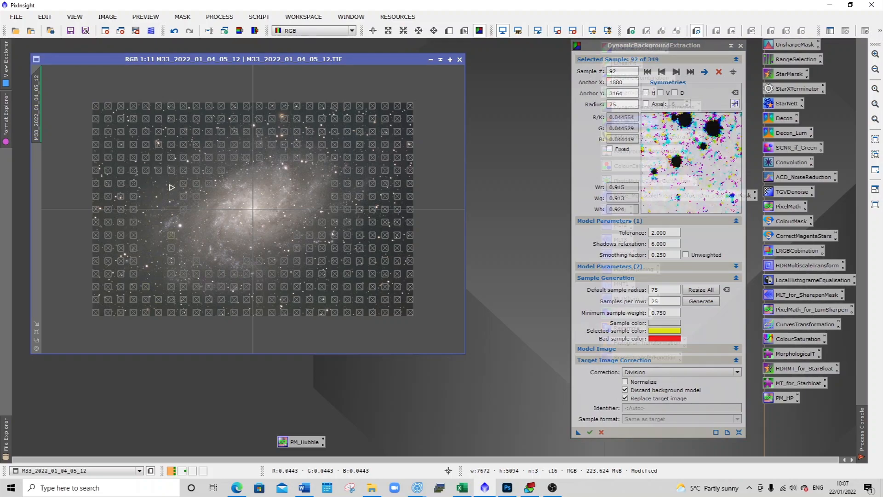
Step: Delete the background samples over the galaxy's left side in three adjacent grid columns, working downward from its upper left edge
click(184, 171)
key(Delete)
key(Delete)
key(Delete)
key(Delete)
key(Delete)
key(Delete)
click(197, 159)
key(Delete)
key(Delete)
key(Delete)
key(Delete)
key(Delete)
key(Delete)
key(Delete)
click(209, 146)
key(Delete)
key(Delete)
key(Delete)
key(Delete)
key(Delete)
key(Delete)
key(Delete)
key(Delete)
Step: Delete the background samples covering the galaxy's core in four adjacent grid columns, from the fourth grid row down
click(221, 146)
key(Delete)
key(Delete)
key(Delete)
key(Delete)
key(Delete)
key(Delete)
click(235, 145)
key(Delete)
key(Delete)
key(Delete)
key(Delete)
key(Delete)
click(247, 145)
key(Delete)
key(Delete)
key(Delete)
key(Delete)
key(Delete)
key(Delete)
click(258, 145)
key(Delete)
key(Delete)
key(Delete)
key(Delete)
key(Delete)
key(Delete)
Step: Delete the background samples in the four grid columns just right of the galaxy's core, from the fourth grid row down
click(274, 145)
key(Delete)
key(Delete)
key(Delete)
key(Delete)
key(Delete)
click(285, 145)
key(Delete)
key(Delete)
key(Delete)
key(Delete)
key(Delete)
key(Delete)
click(297, 146)
key(Delete)
key(Delete)
key(Delete)
key(Delete)
key(Delete)
key(Delete)
key(Delete)
key(Delete)
click(309, 145)
key(Delete)
key(Delete)
key(Delete)
key(Delete)
key(Delete)
key(Delete)
key(Delete)
key(Delete)
Step: Delete the background samples over the galaxy's right outer arms in four adjacent grid columns, stopping at its lower right edge
click(322, 145)
key(Delete)
key(Delete)
key(Delete)
key(Delete)
key(Delete)
key(Delete)
key(Delete)
click(335, 145)
key(Delete)
key(Delete)
key(Delete)
key(Delete)
key(Delete)
key(Delete)
key(Delete)
key(Delete)
key(Delete)
click(347, 146)
key(Delete)
key(Delete)
key(Delete)
key(Delete)
key(Delete)
key(Delete)
key(Delete)
key(Delete)
key(Delete)
key(Delete)
click(361, 145)
key(Delete)
key(Delete)
key(Delete)
key(Delete)
key(Delete)
key(Delete)
key(Delete)
key(Delete)
key(Delete)
Step: Delete the samples beside the galaxy's right outer edge in two grid columns, keeping the image's two outermost right columns
click(373, 146)
key(Delete)
key(Delete)
key(Delete)
key(Delete)
key(Delete)
key(Delete)
key(Delete)
key(Delete)
click(385, 146)
key(Delete)
key(Delete)
key(Delete)
key(Delete)
key(Delete)
key(Delete)
Step: Delete the samples directly above the galaxy in the third grid row, keeping the two rows along the image's top edge
click(310, 133)
key(Delete)
click(297, 133)
key(Delete)
click(285, 133)
click(260, 133)
key(Delete)
click(247, 133)
key(Delete)
click(234, 133)
key(Delete)
click(222, 133)
key(Delete)
Step: Delete the remaining background samples near the galaxy's upper left edge, below the third grid row
click(172, 145)
key(Delete)
key(Delete)
key(Delete)
key(Delete)
click(161, 158)
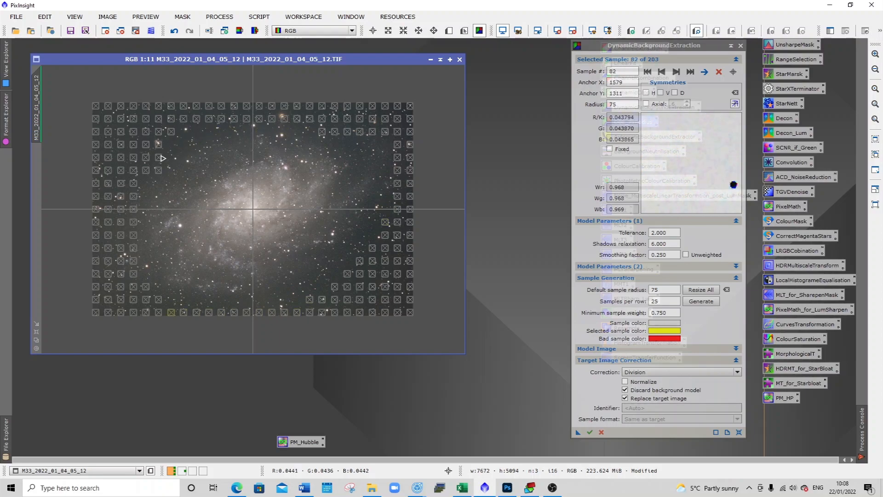
Step: Delete the background samples in the fourth grid column from the left, below the third row, plus the adjoining sample beside the galaxy
click(146, 159)
key(Delete)
click(134, 159)
key(Delete)
key(Delete)
key(Delete)
key(Delete)
key(Delete)
key(Delete)
key(Delete)
key(Delete)
key(Delete)
Step: Delete the samples down the third grid column from the left, keeping its uppermost and lowest samples and the two outermost columns
click(123, 171)
key(Delete)
key(Delete)
key(Delete)
key(Delete)
key(Delete)
key(Delete)
key(Delete)
key(Delete)
key(Delete)
Step: Delete the remaining inner samples near the image's lower left corner, keeping the bottom row and the outer columns
click(135, 275)
key(Delete)
key(Delete)
click(147, 287)
key(Delete)
key(Delete)
click(135, 300)
key(Delete)
Step: Delete the individual samples lying on stars at the galaxy's upper left, along the top, at the right edge and in the bottom row
click(160, 145)
key(Delete)
click(285, 119)
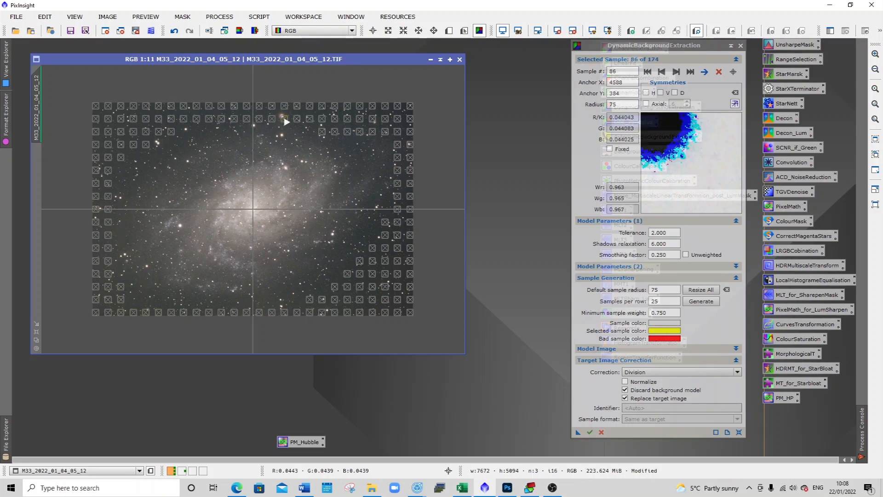
click(411, 145)
key(Delete)
click(234, 314)
key(Delete)
Step: Add extra background samples along the image's left edge and near its upper left corner, and store the extraction setup as a workspace process icon
click(101, 125)
click(100, 138)
click(179, 112)
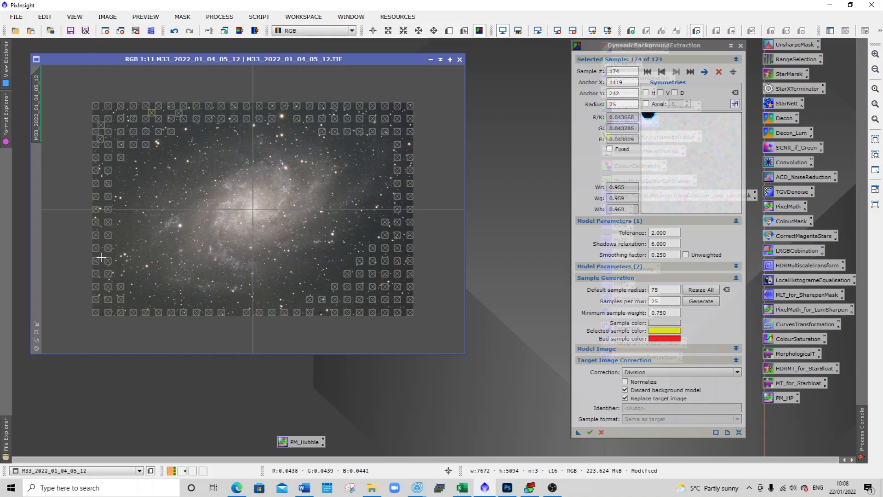
click(102, 242)
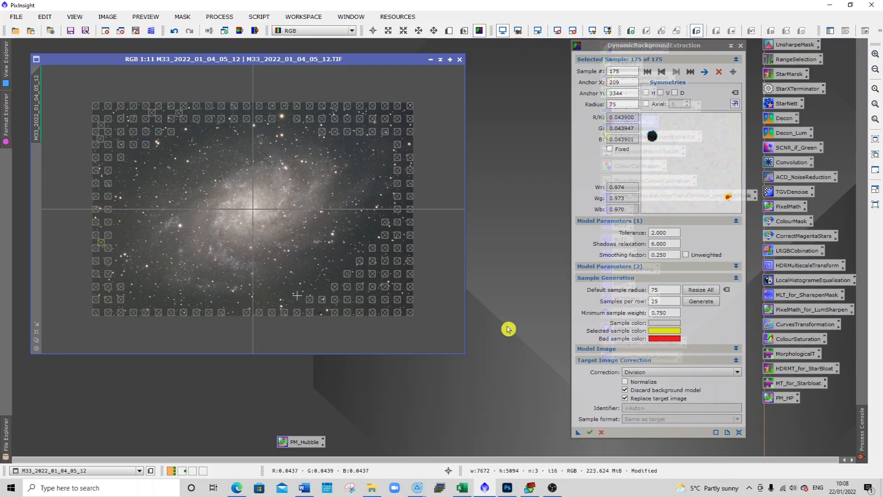
drag(578, 433, 496, 413)
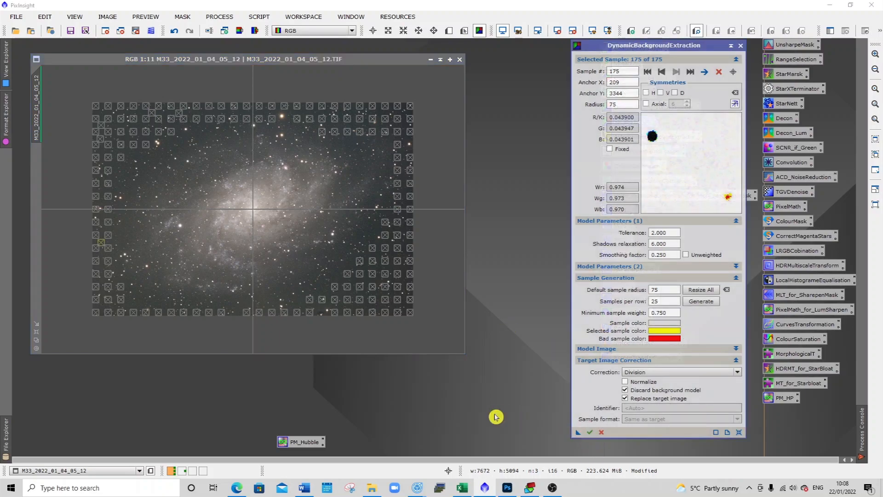
Step: Run the background extraction on the M33 image with Division correction, close the tool and auto-stretch the display of the corrected image
click(366, 68)
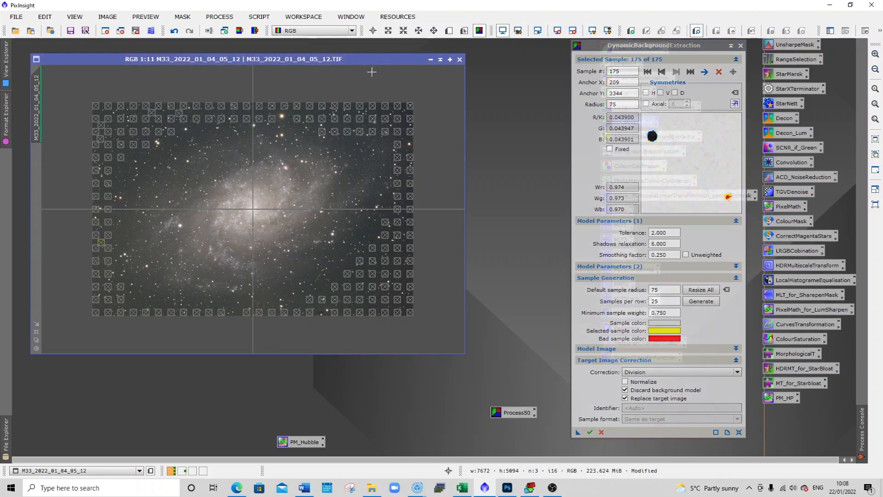
click(590, 432)
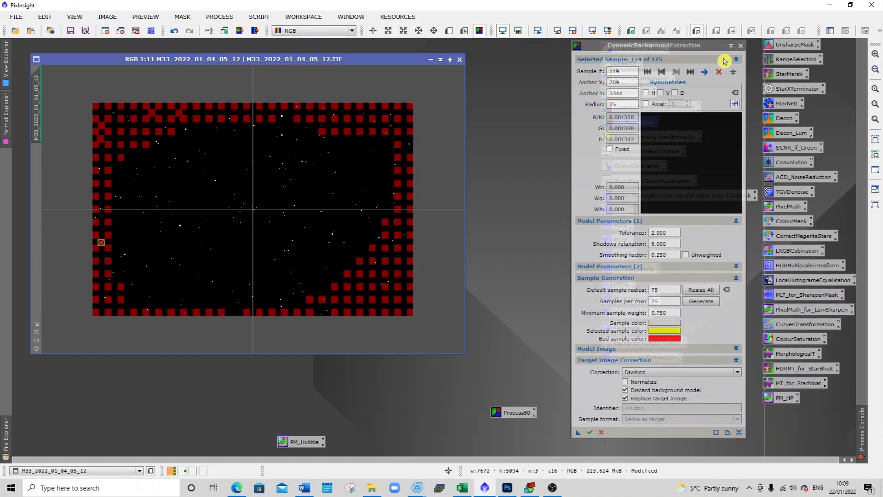
click(740, 46)
click(422, 254)
click(592, 33)
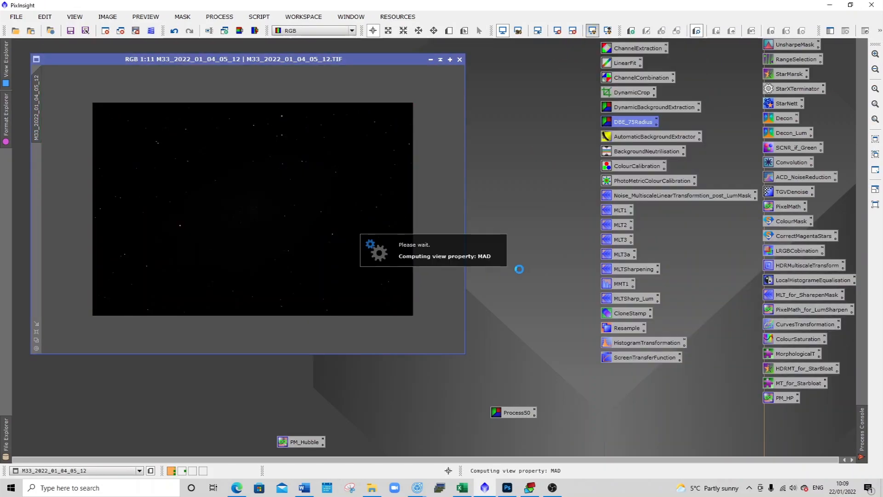
Step: Reload the saved extraction setup from Process50, set the correction to Subtraction, apply it to the M33 image and close the tool
double_click(510, 412)
click(696, 372)
click(685, 387)
click(381, 60)
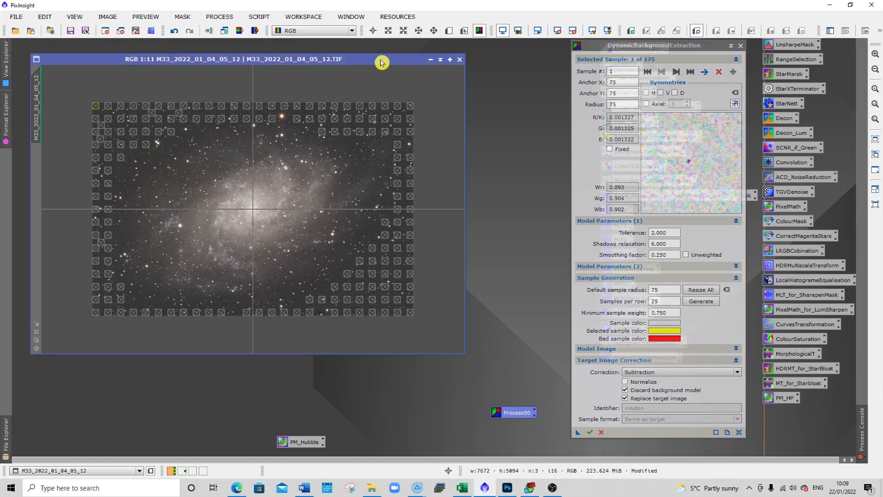
click(591, 433)
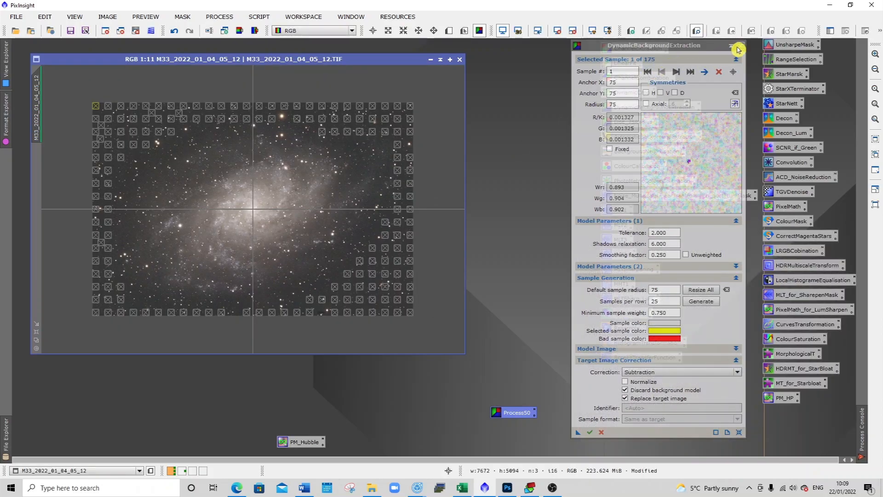
click(739, 50)
click(425, 255)
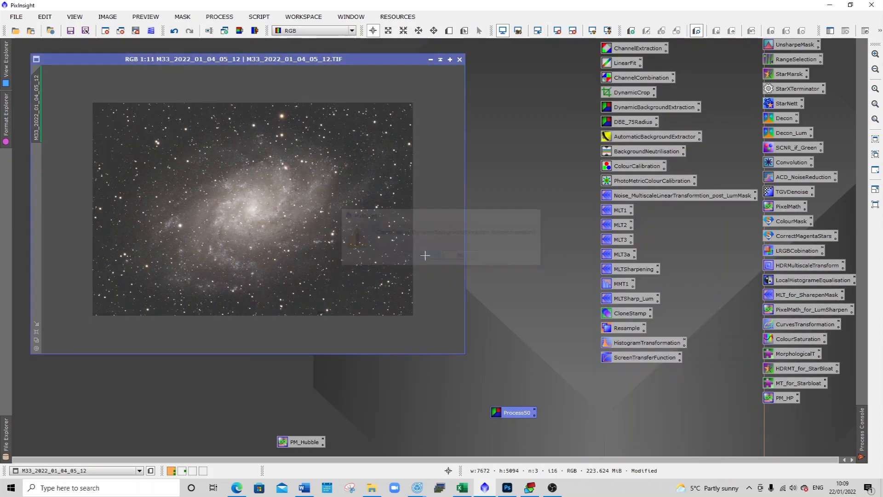
Step: Move the Process50 and PM_Hubble icons below PM_HP in the process icon column and inspect the corrected image up close
drag(508, 412, 779, 415)
drag(708, 441, 791, 429)
scroll(396, 256, up, 5)
scroll(396, 255, up, 4)
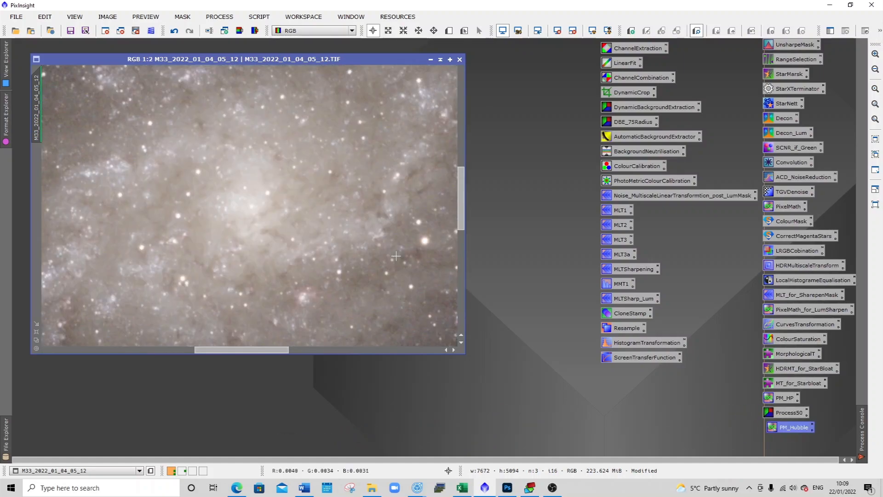
scroll(396, 256, down, 1)
scroll(396, 255, down, 6)
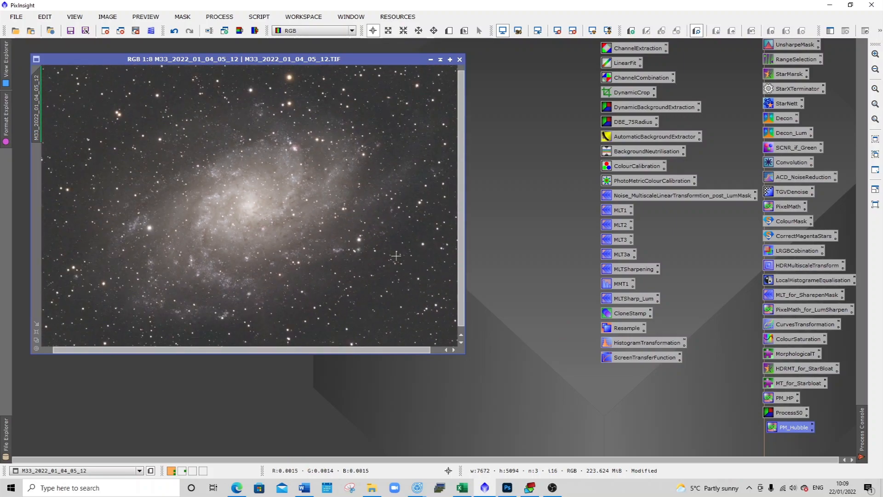
Step: Open BackgroundNeutralization and draw a preview of about 99 × 99 px over empty sky near the image's upper left corner
double_click(649, 158)
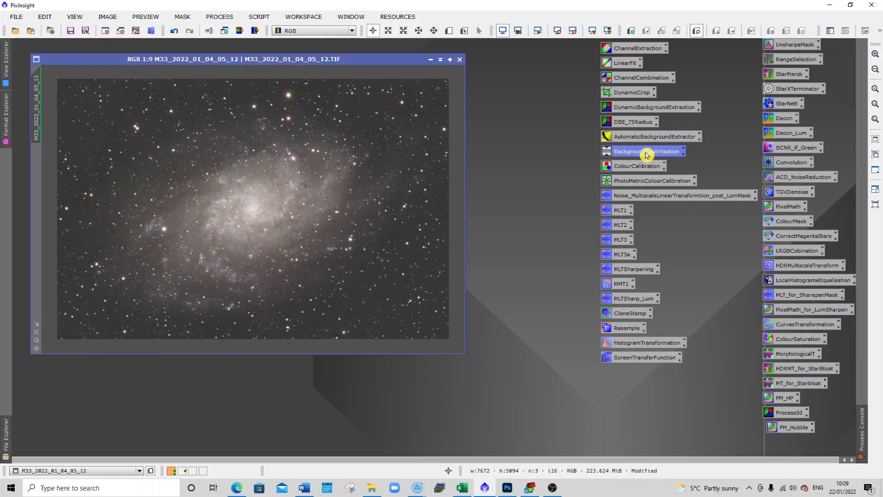
drag(646, 127, 562, 171)
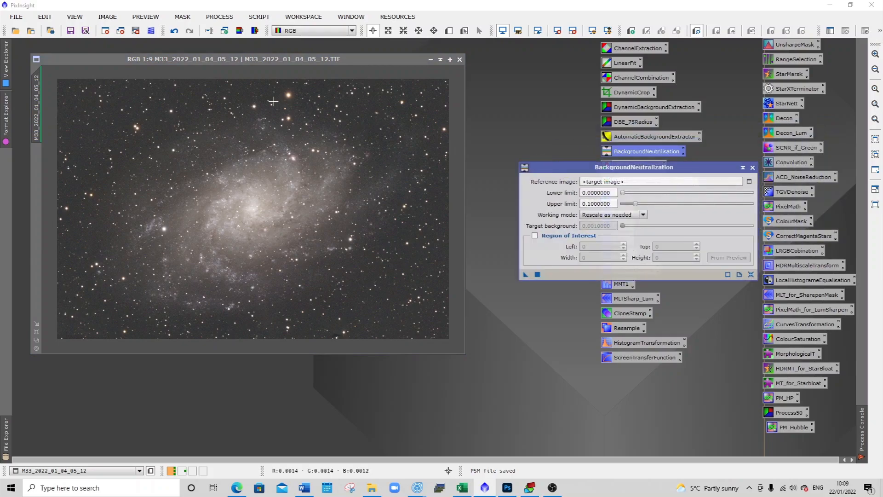
click(449, 31)
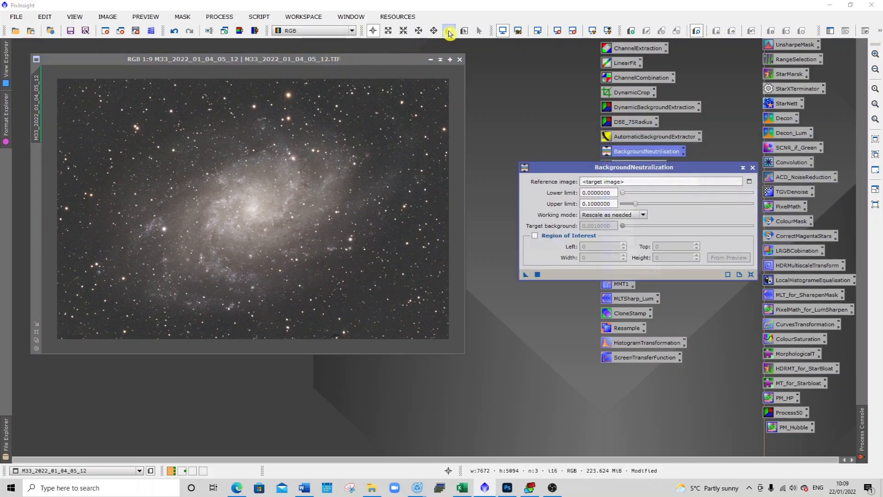
drag(89, 102, 92, 106)
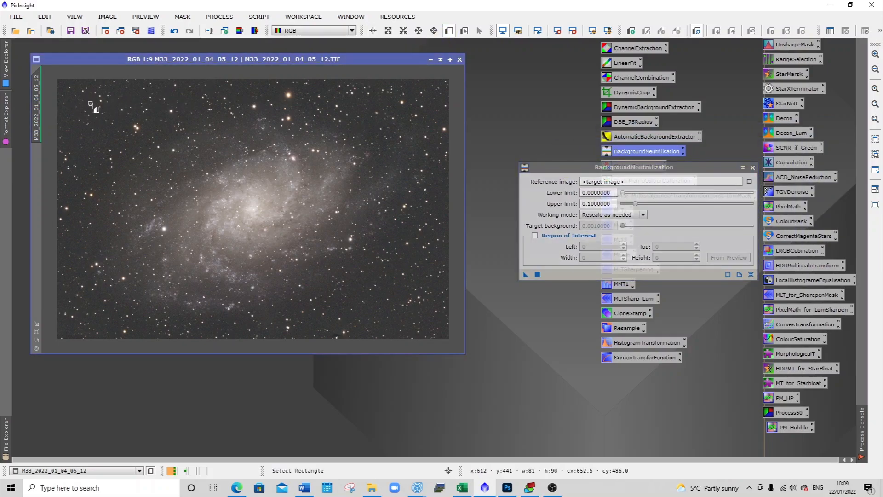
Step: Set Preview01 as the reference image, apply the background neutralization to the M33 image and close the tool
click(748, 184)
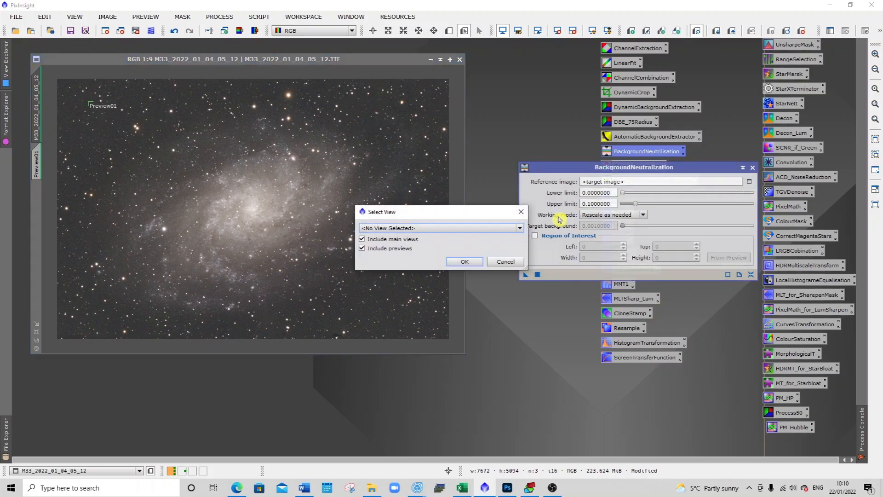
click(520, 228)
click(474, 252)
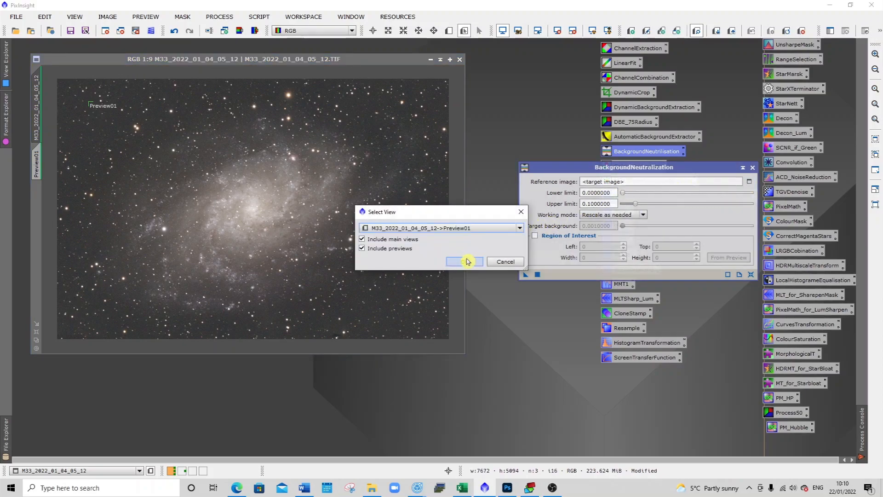
click(465, 261)
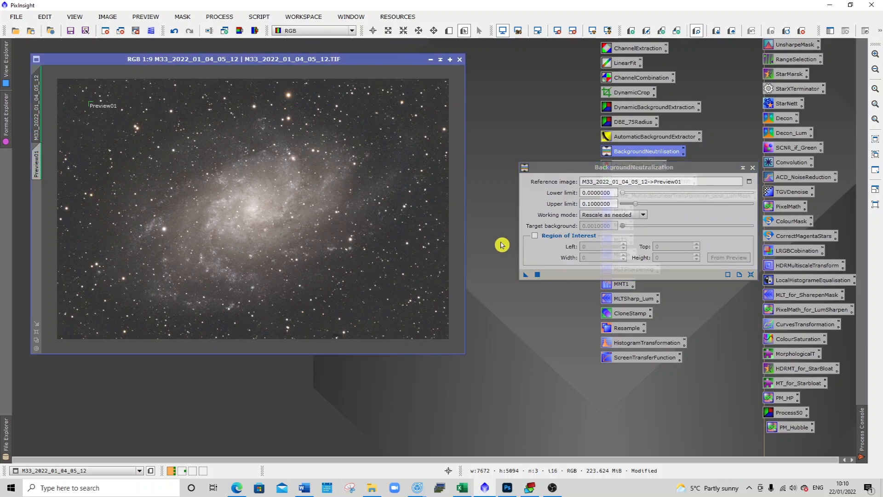
click(539, 274)
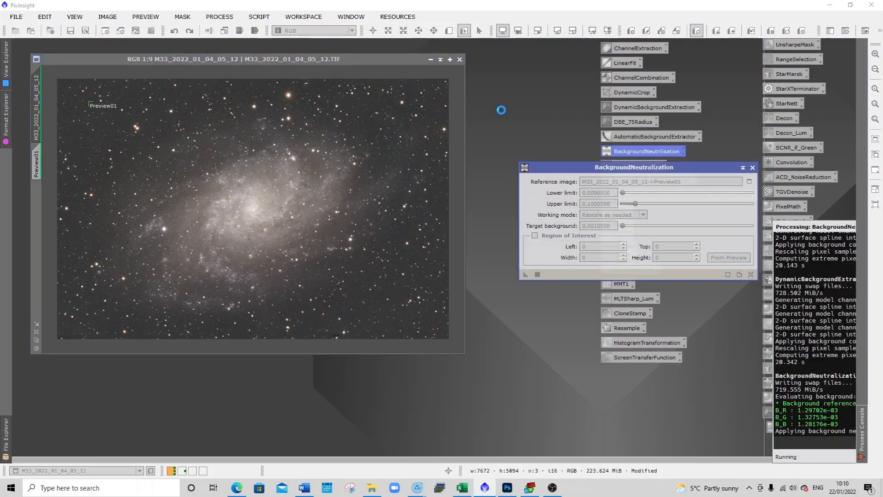
click(755, 169)
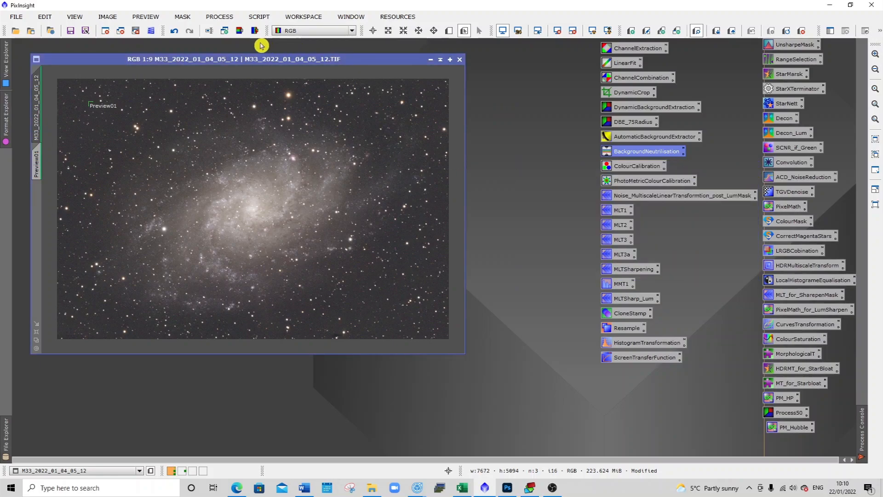
Step: Draw a preview of about 162 × 99 px over the galaxy core and set Preview01 as ColorCalibration's background reference
drag(249, 208, 257, 212)
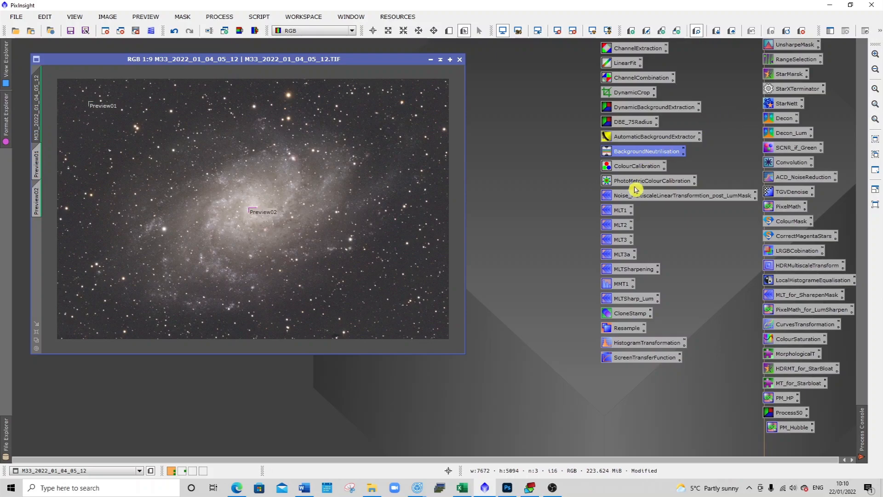
double_click(626, 170)
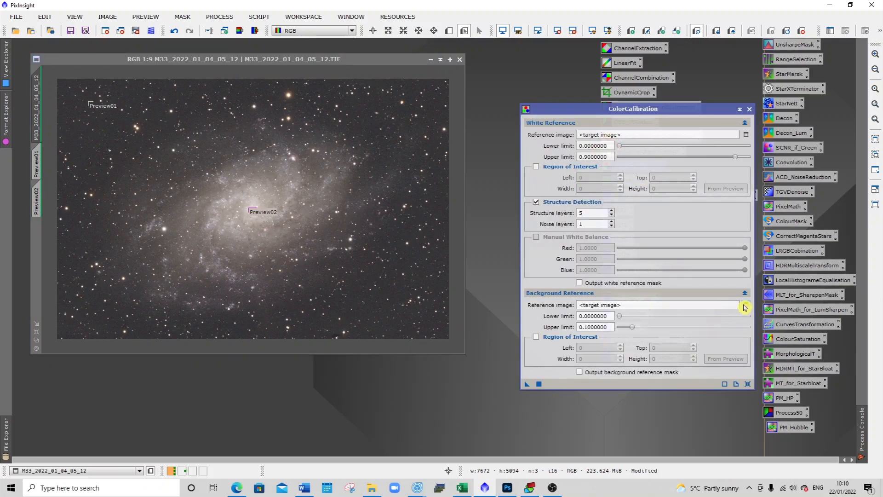
click(746, 305)
click(519, 228)
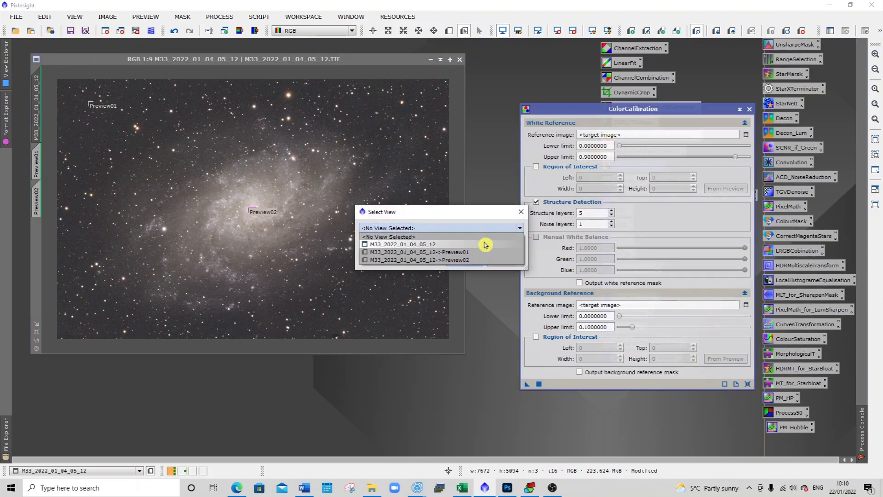
click(482, 252)
click(465, 261)
Step: Set Preview02 as the white reference image and apply the colour calibration to the M33 image
click(746, 134)
click(519, 228)
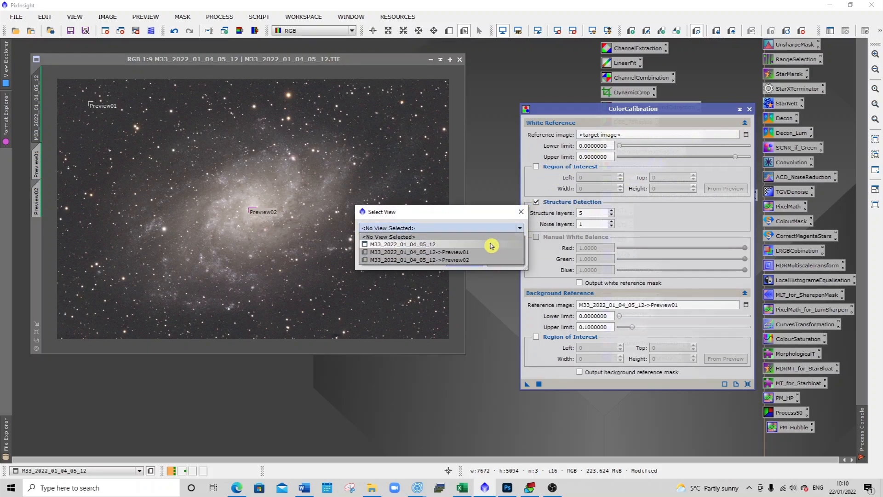
click(466, 260)
click(470, 260)
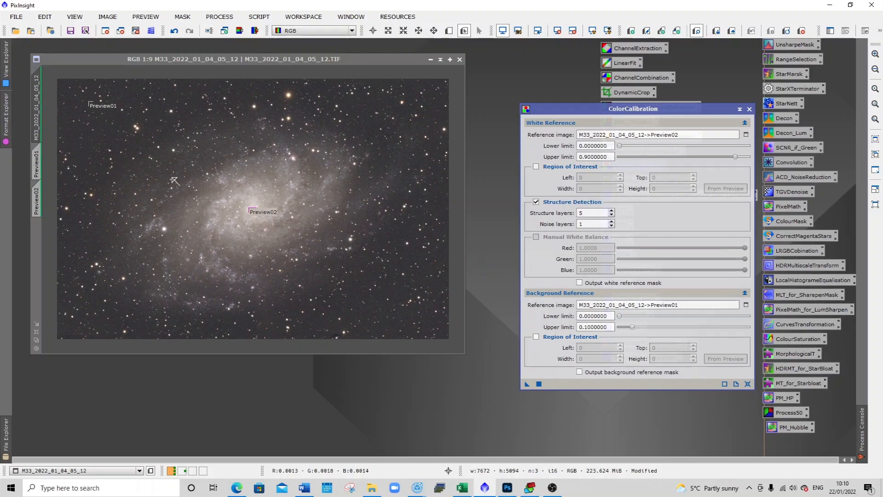
click(539, 384)
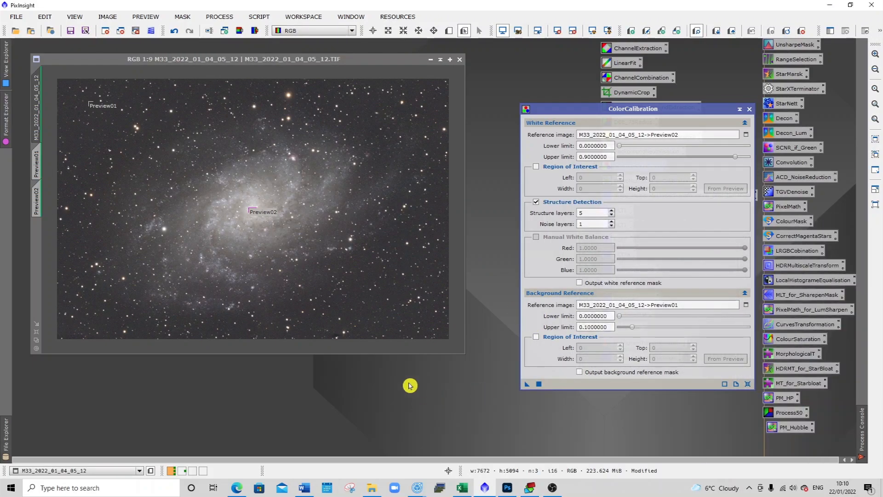
Step: Compare the galaxy core before and after the colour calibration by undoing and redoing it, and close the calibration tool
scroll(349, 210, up, 6)
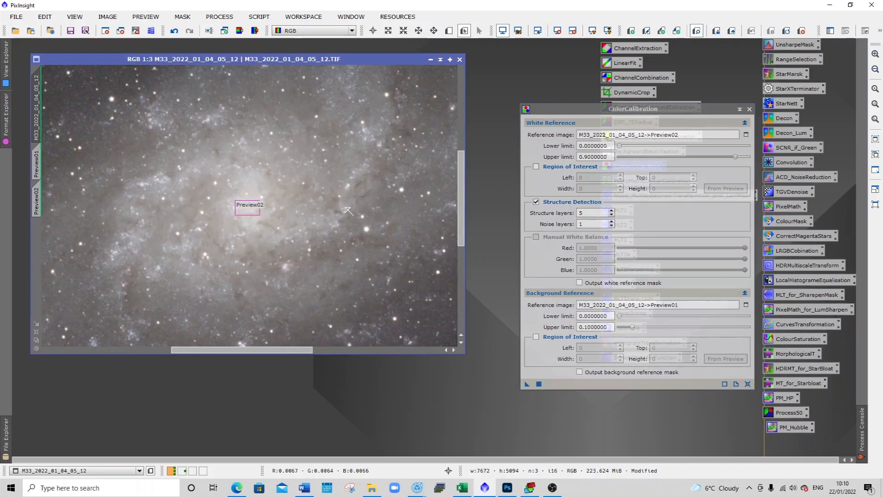
click(177, 32)
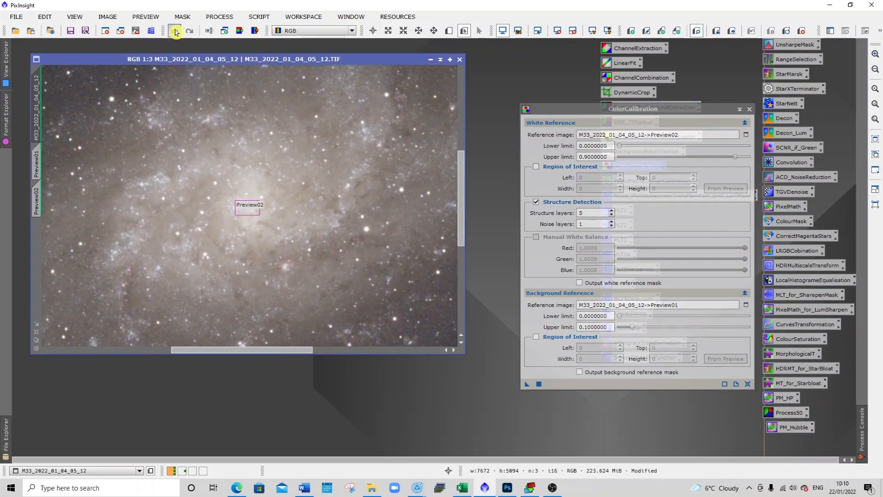
click(192, 32)
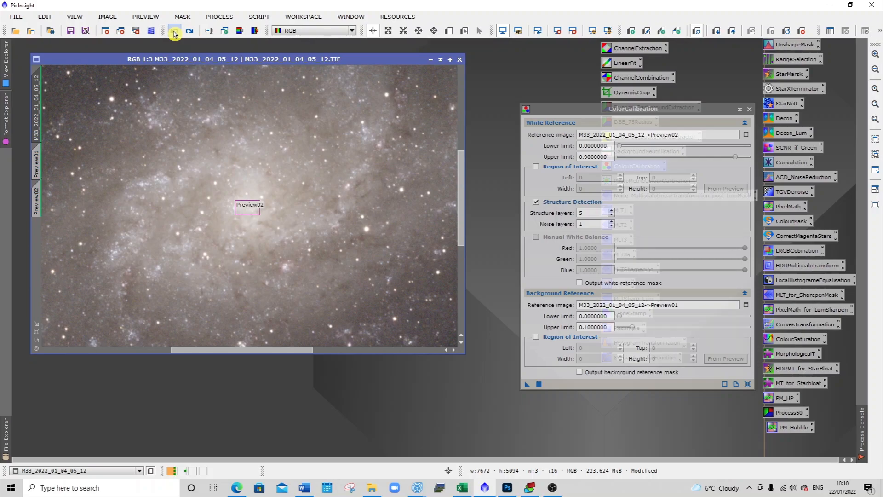
click(191, 32)
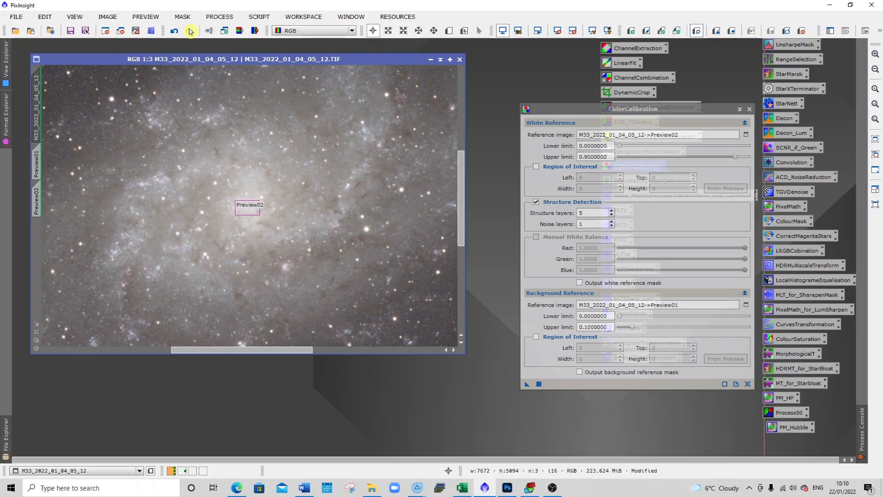
scroll(286, 162, down, 7)
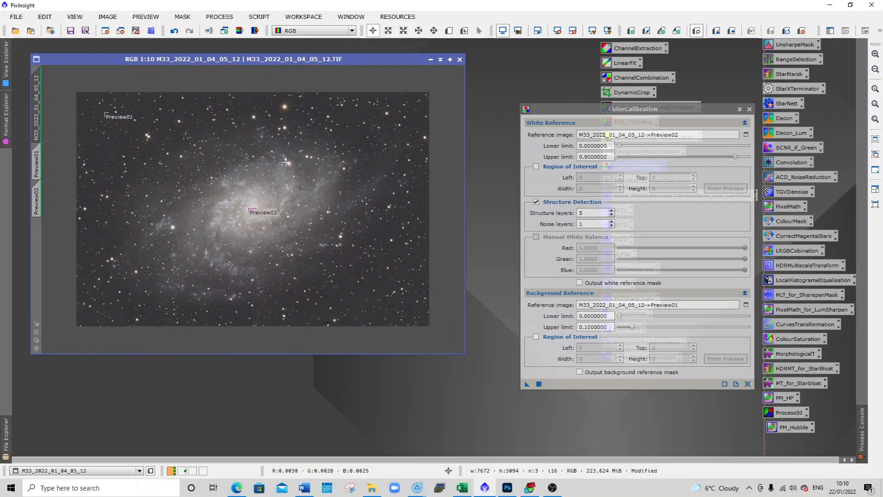
click(749, 109)
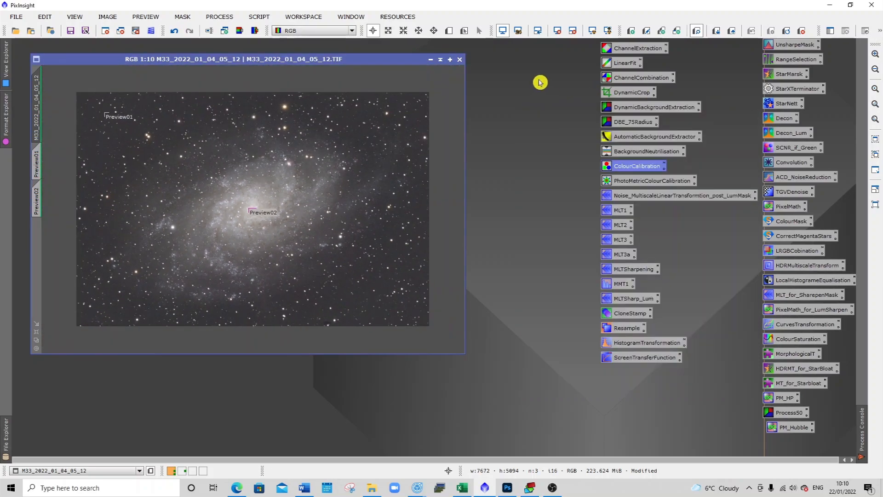
Step: Delete both previews, Preview01 and Preview02, from the M33 image
click(38, 166)
right_click(37, 167)
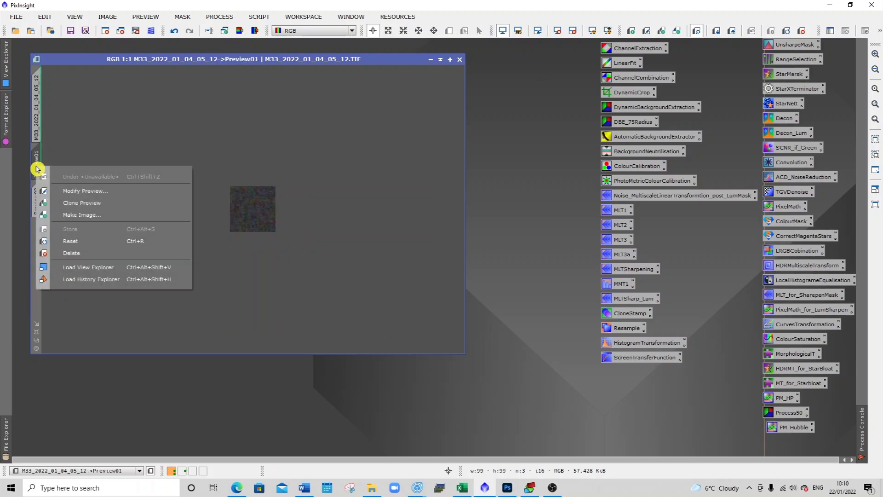
click(65, 252)
click(36, 172)
right_click(35, 173)
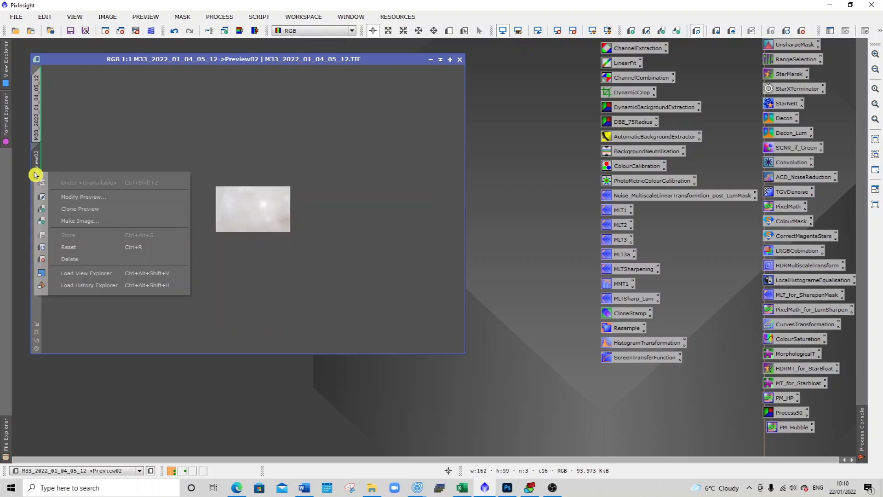
click(68, 261)
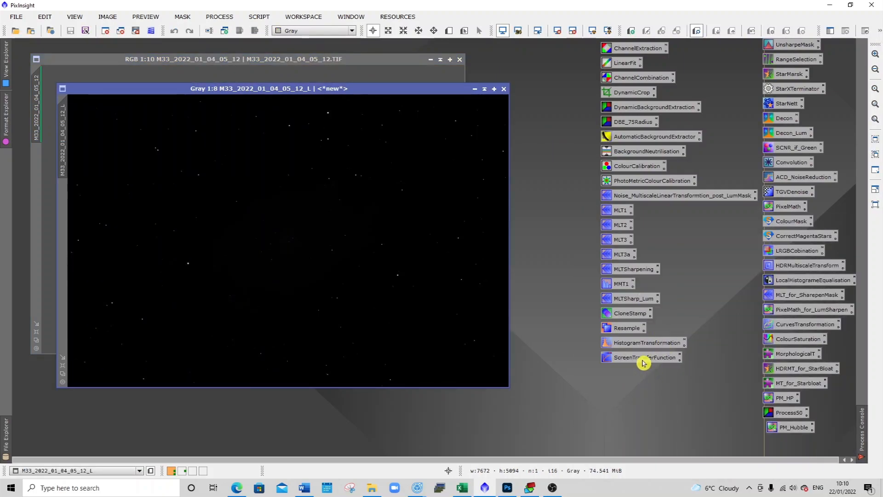
Step: Auto-stretch the luminance image with ScreenTransferFunction, apply that stretch permanently through HistogramTransformation, and reset both tools
double_click(643, 362)
double_click(643, 343)
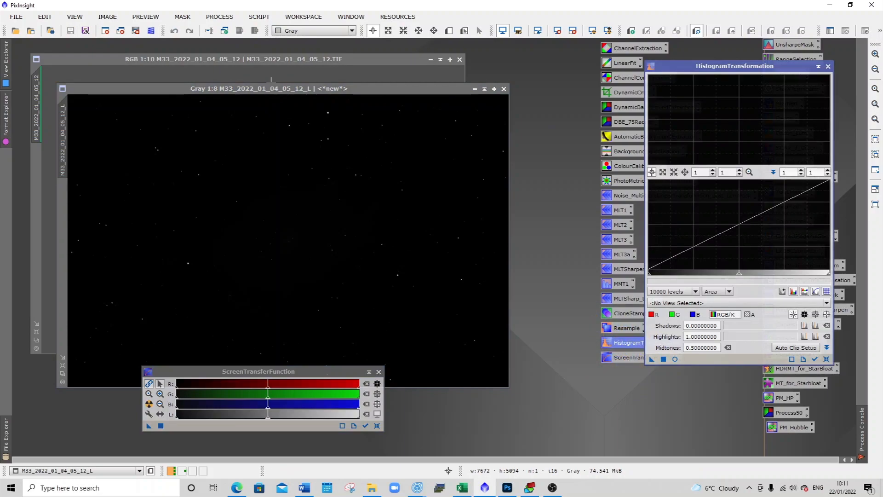
click(269, 88)
click(149, 403)
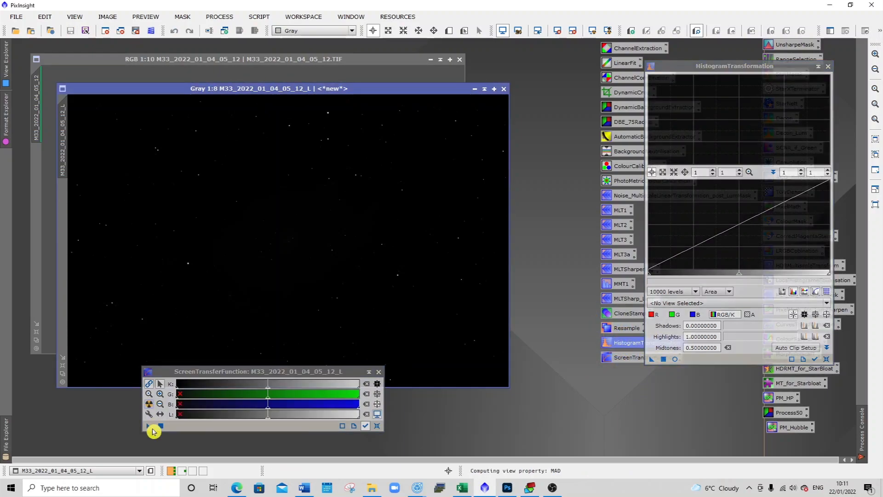
drag(151, 427, 646, 377)
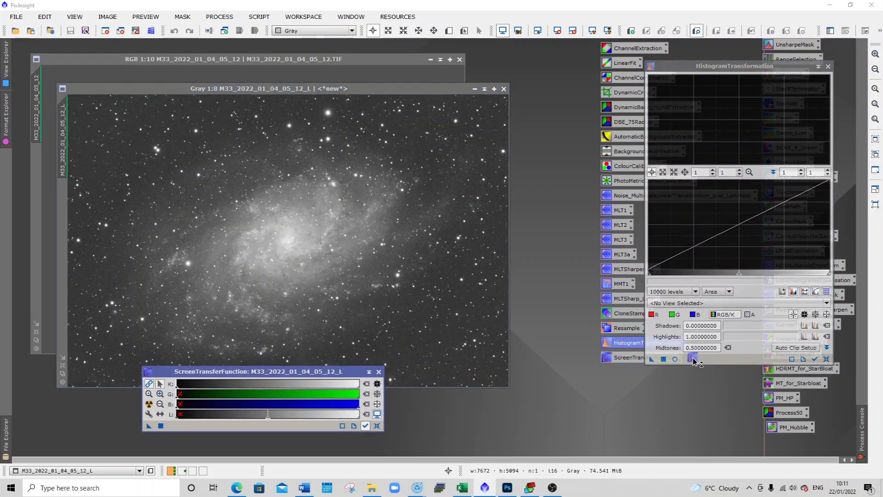
drag(693, 361, 484, 244)
click(377, 425)
click(379, 371)
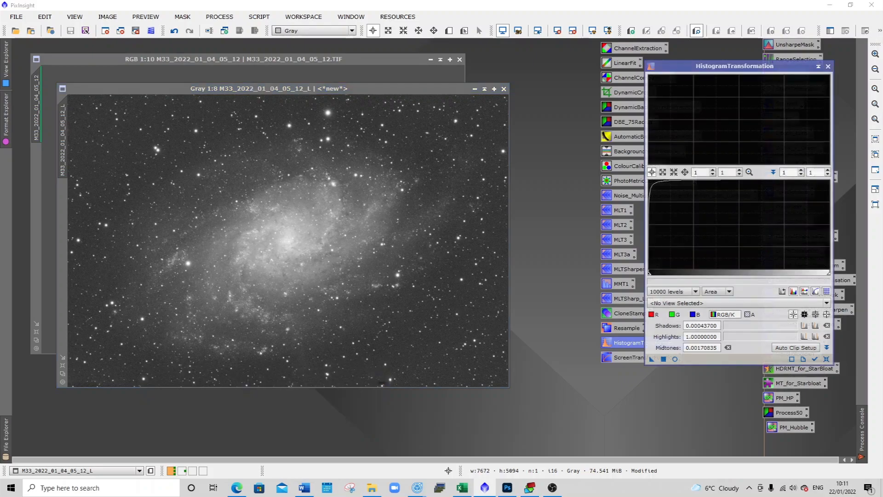
click(826, 360)
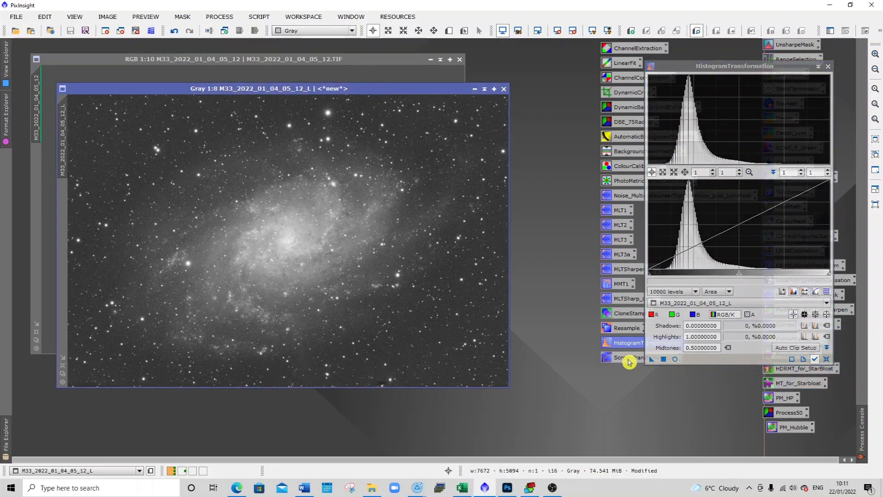
Step: Darken the luminance image with HistogramTransformation using shadows 0.13670886 and midtones 0.48387097, and close the tool
click(676, 359)
drag(649, 273, 673, 271)
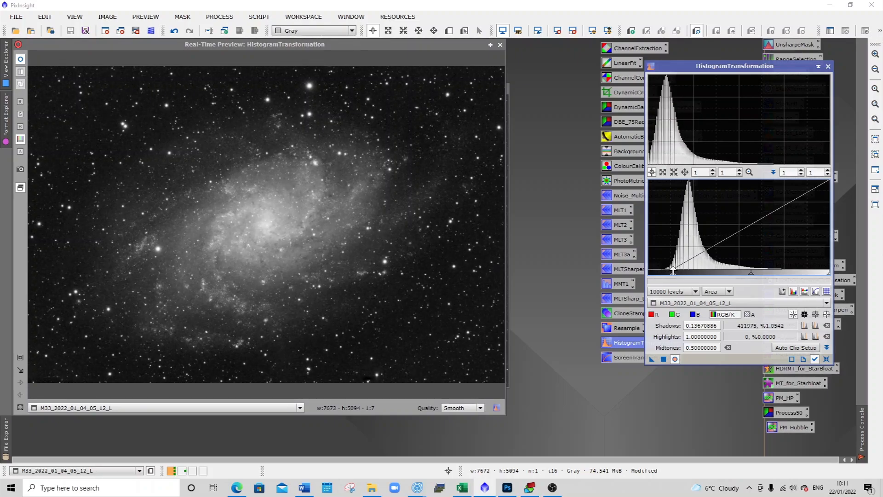
drag(750, 276, 748, 276)
click(663, 358)
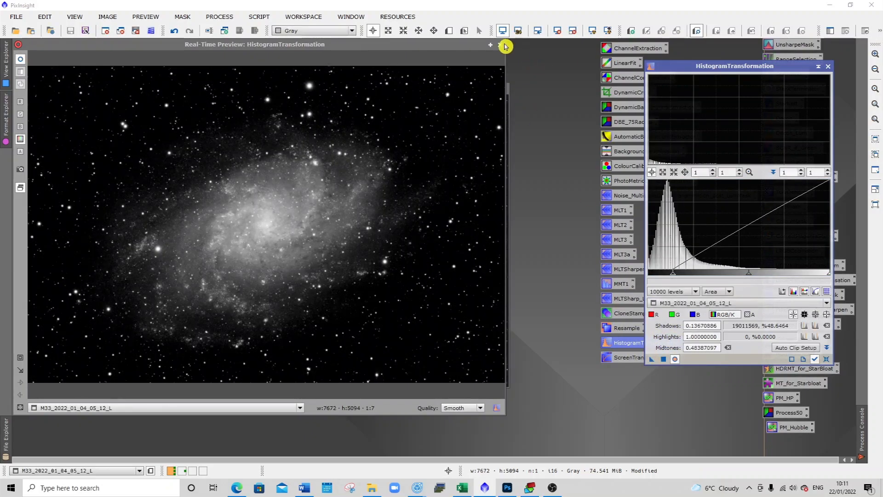
click(506, 46)
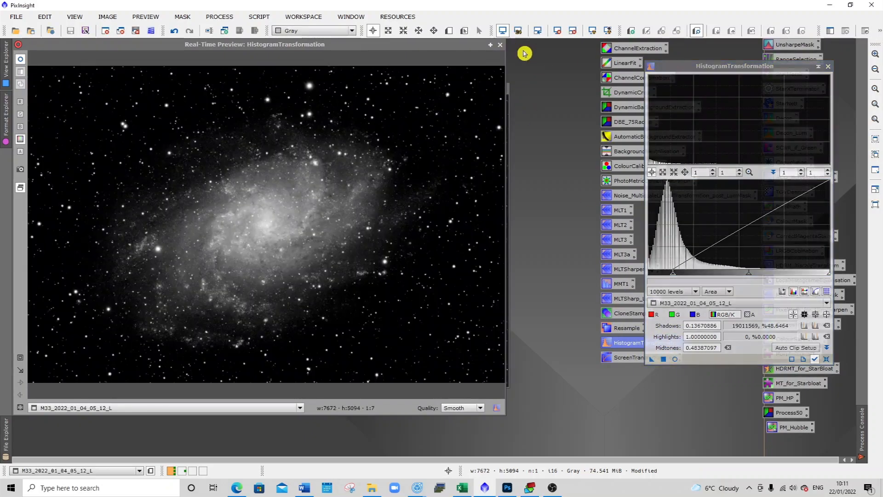
click(828, 66)
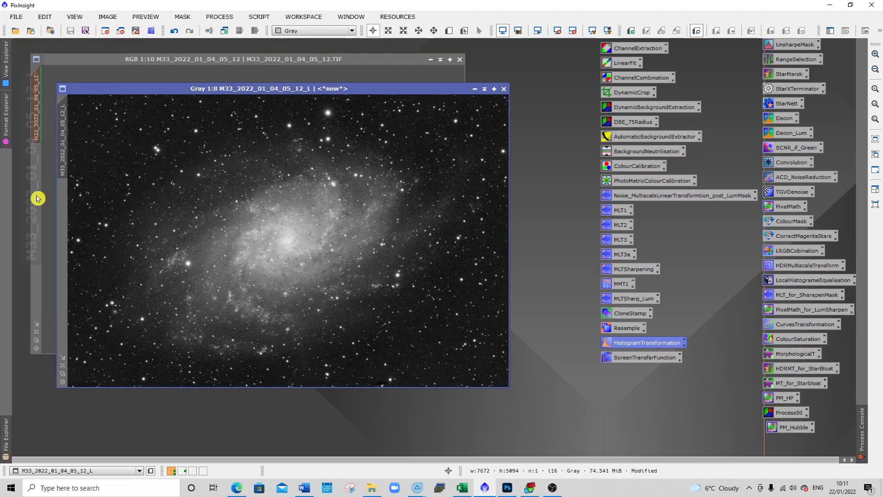
Step: Collapse the luminance image, park it below the M33 image and make the M33 image active
click(486, 89)
drag(261, 233, 94, 436)
click(129, 62)
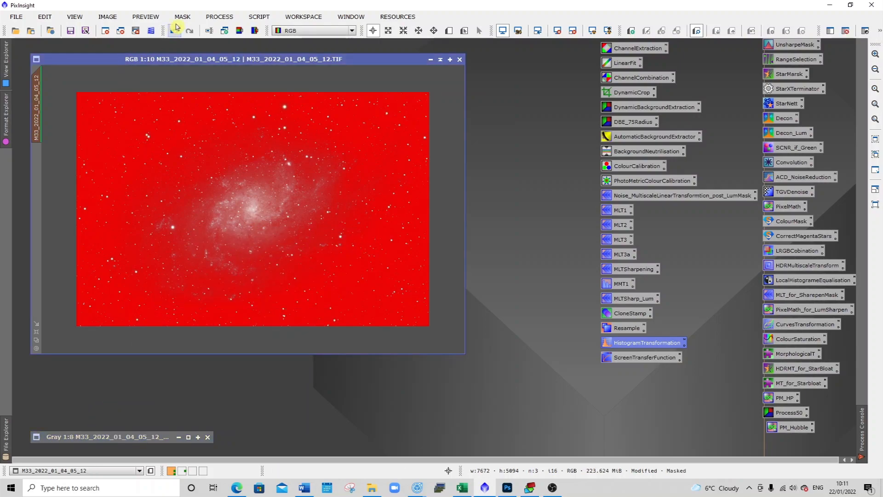
Step: Invert the luminance mask on the M33 image and hide its red overlay
click(182, 18)
click(205, 59)
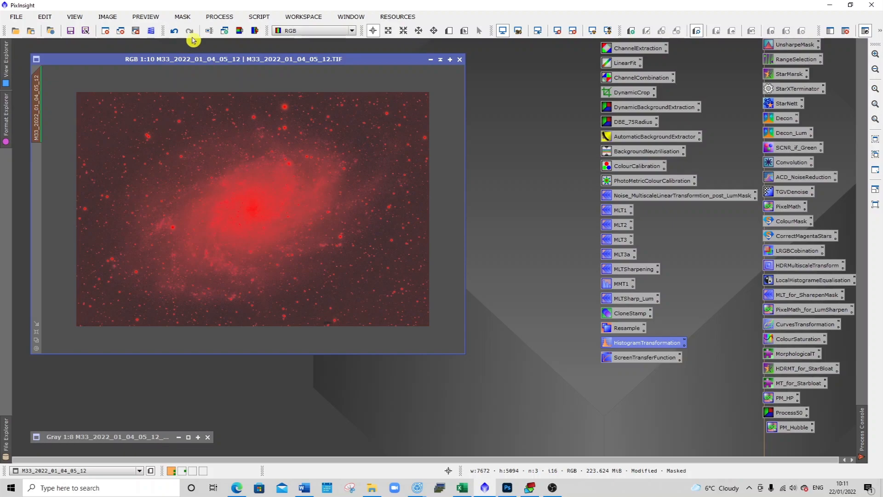
click(183, 19)
click(201, 80)
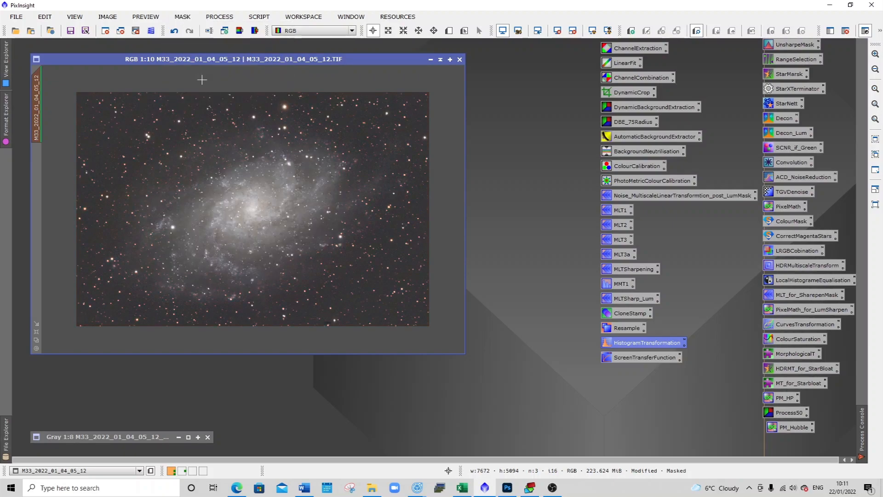
Step: Run the saved MLT1 noise reduction on the M33 image's luminance and MLT2 on its chrominance
double_click(622, 210)
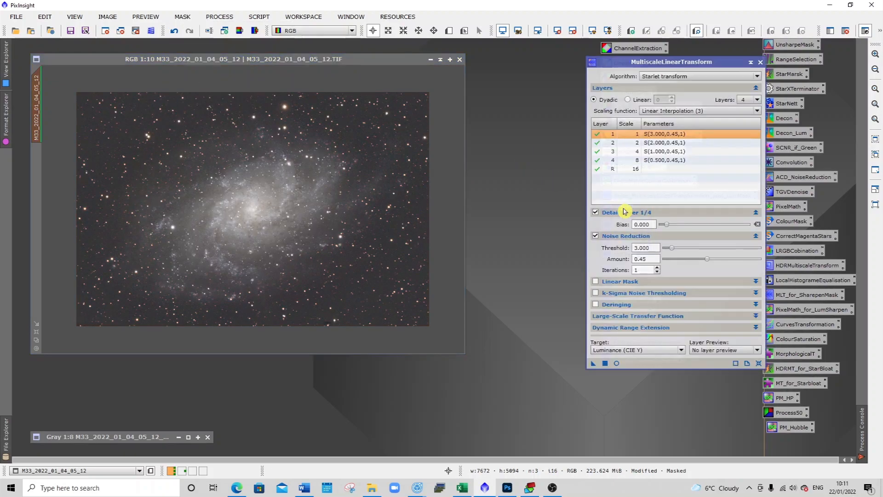
drag(664, 64, 572, 66)
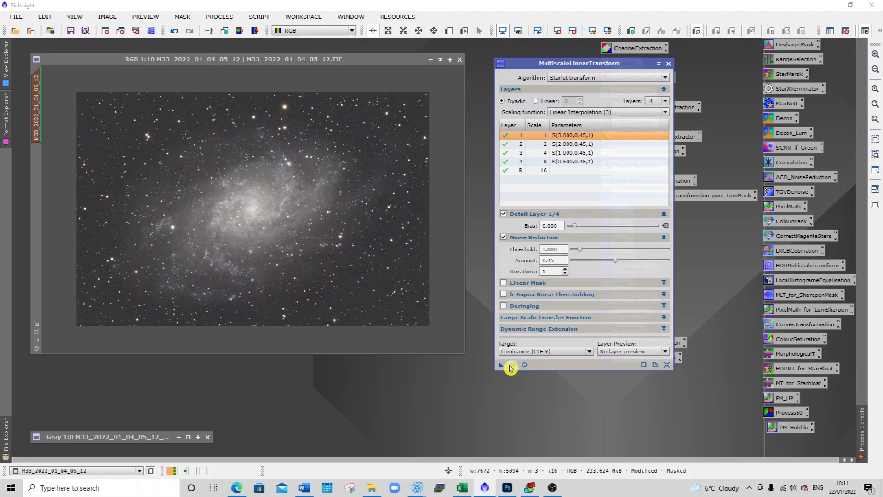
click(397, 64)
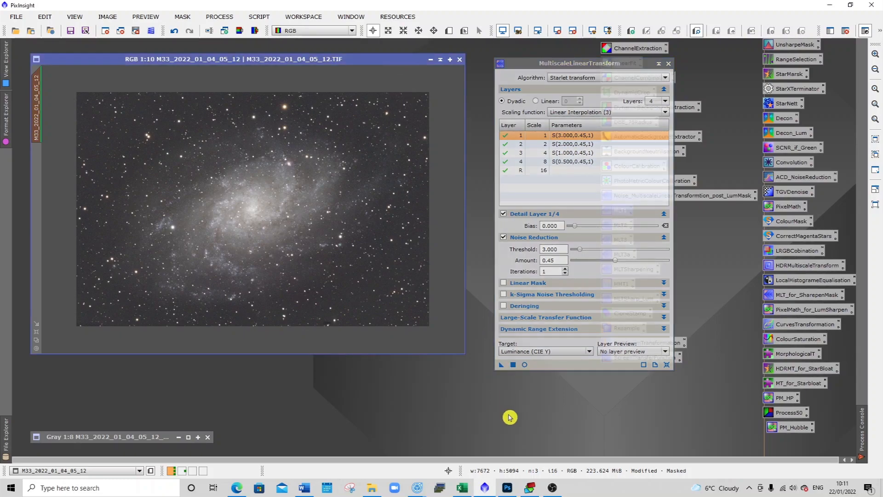
click(514, 365)
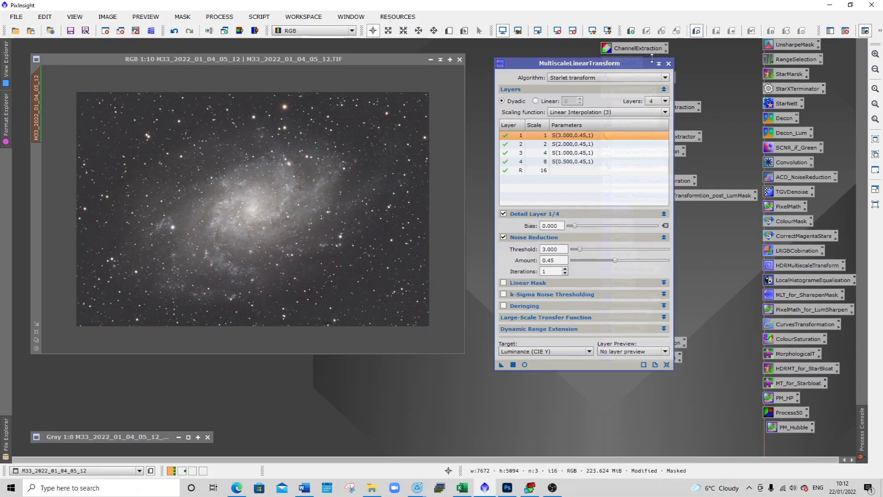
click(667, 65)
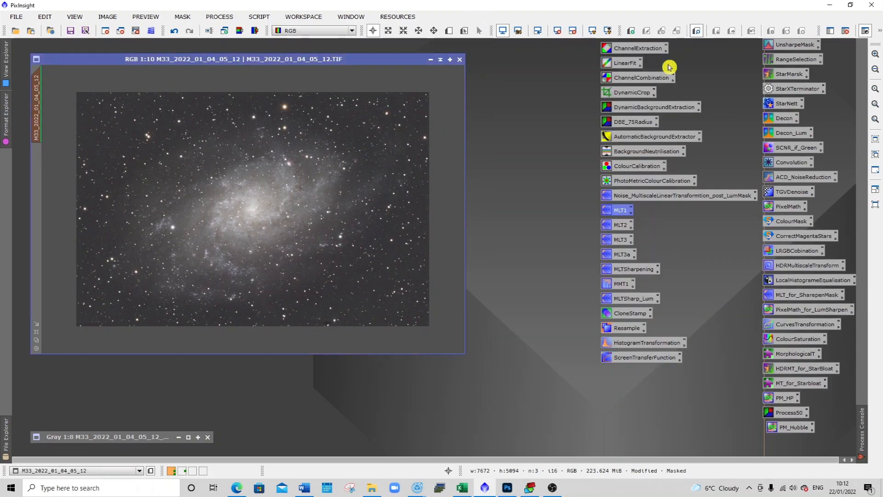
double_click(627, 228)
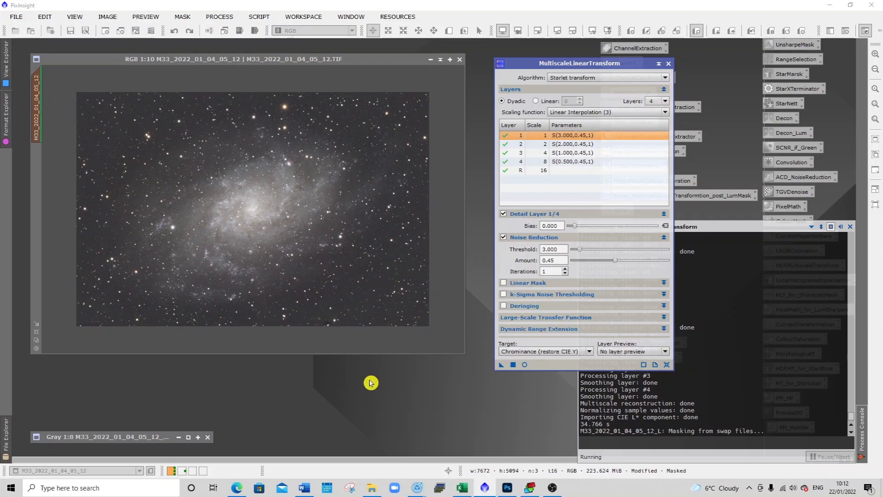
click(669, 64)
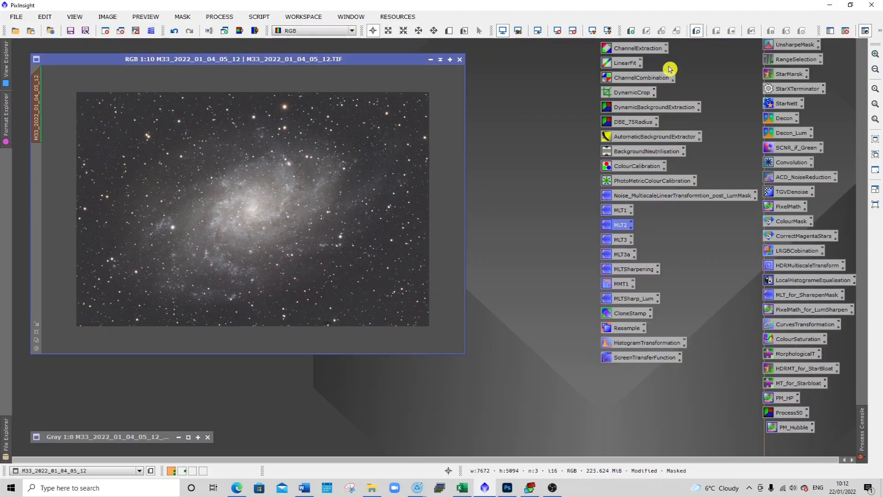
Step: Apply the saved five-layer MLT3 noise reduction to the M33 image's RGB/K components and close the tool
double_click(615, 242)
click(654, 104)
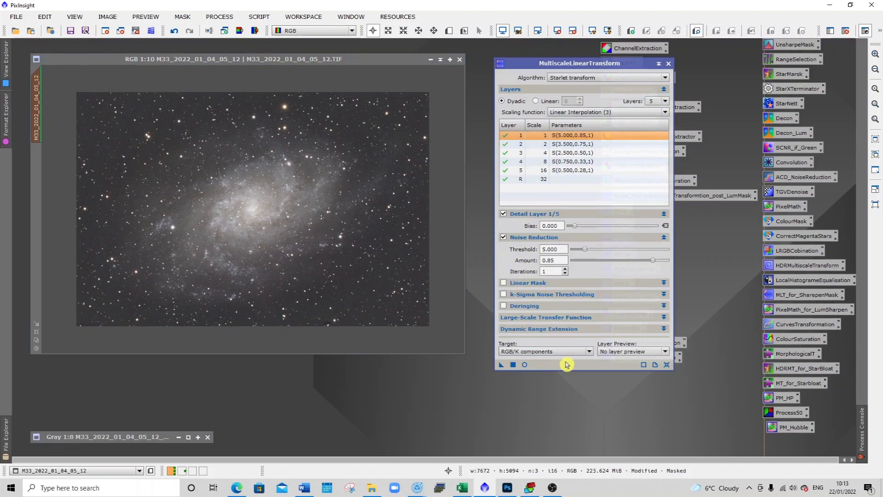
click(388, 67)
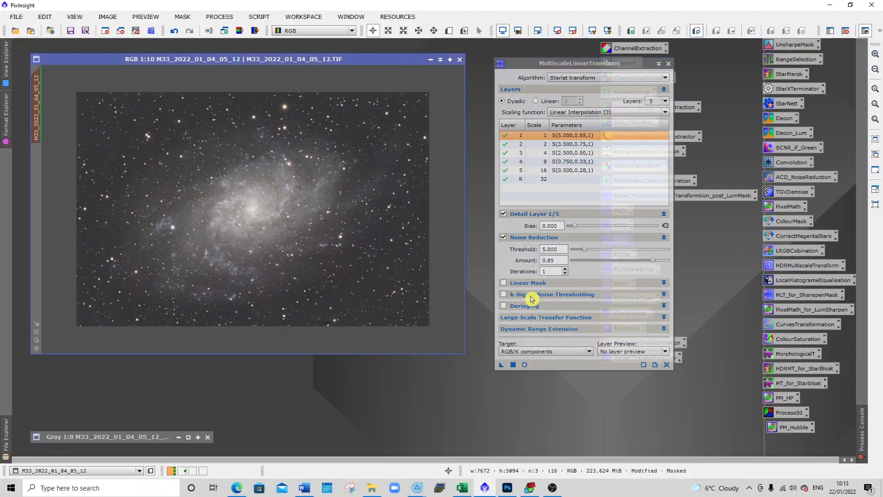
click(513, 366)
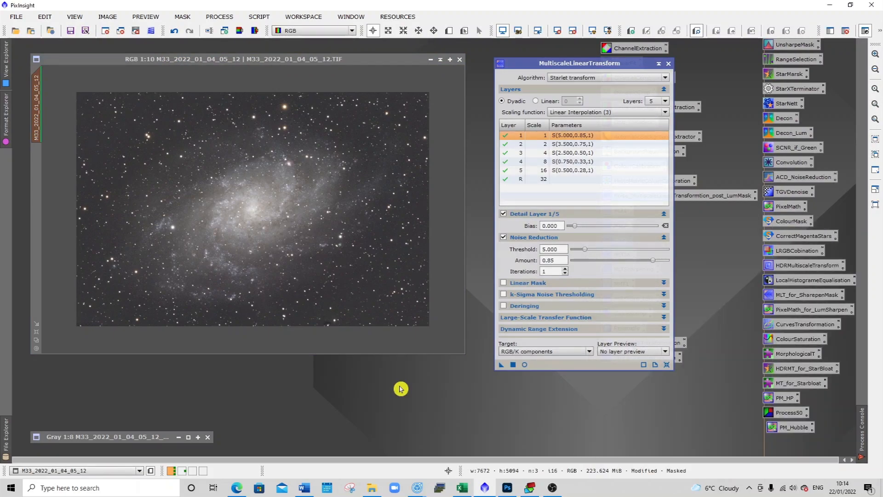
click(670, 62)
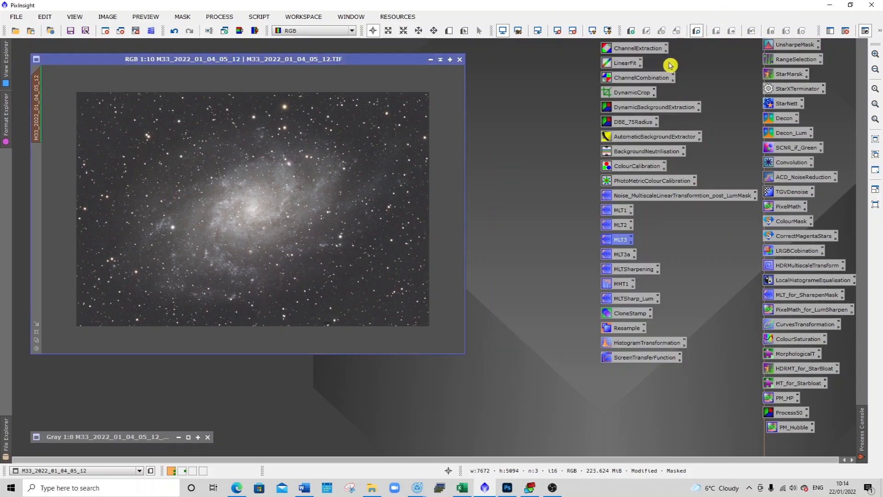
Step: Remove the mask from the M33 image and inspect the noise in the galaxy core and background up close
click(182, 17)
click(195, 43)
scroll(229, 133, up, 9)
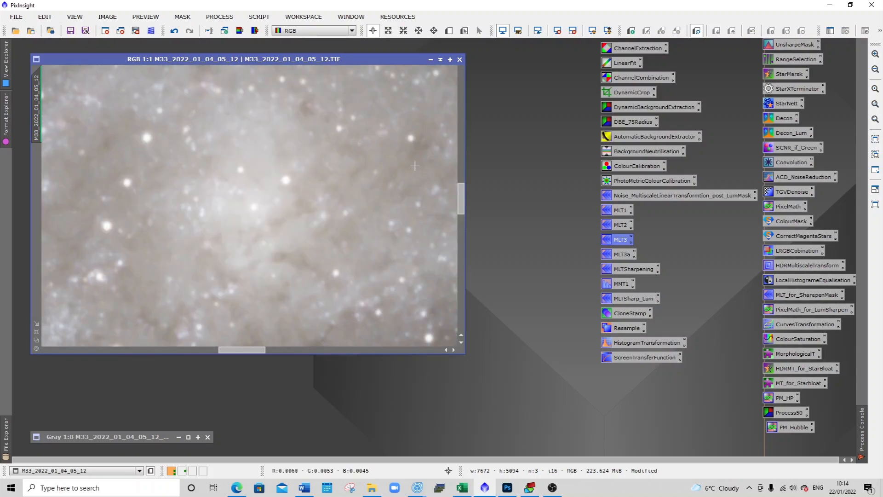
drag(460, 197, 467, 130)
scroll(400, 157, up, 1)
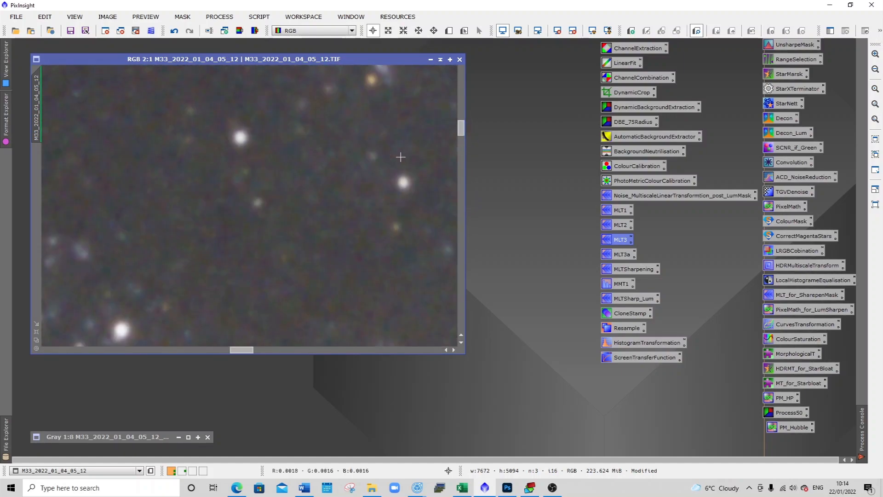
scroll(401, 157, down, 10)
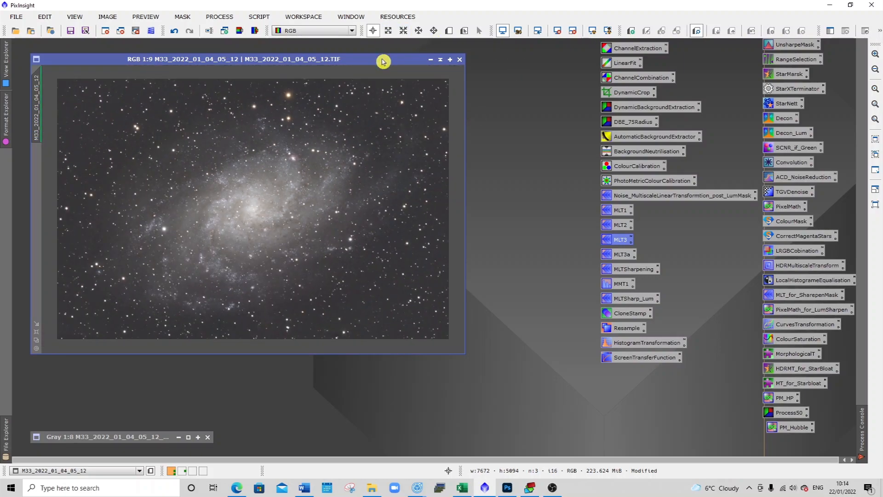
Step: Remove the screen stretch from the M33 image and open HistogramTransformation for it with a real-time preview
click(552, 34)
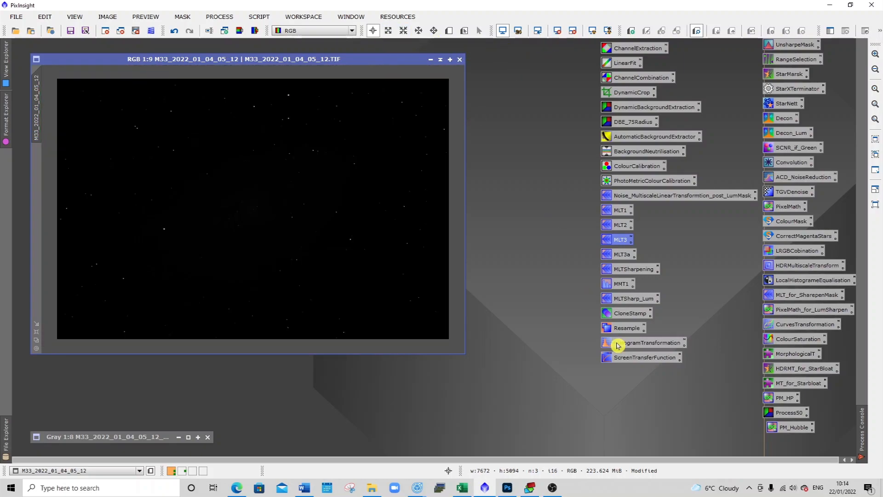
double_click(634, 344)
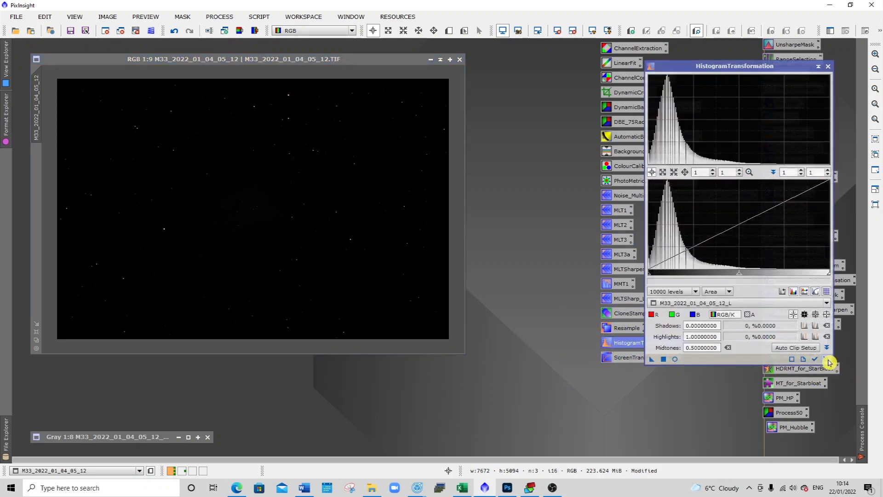
click(675, 359)
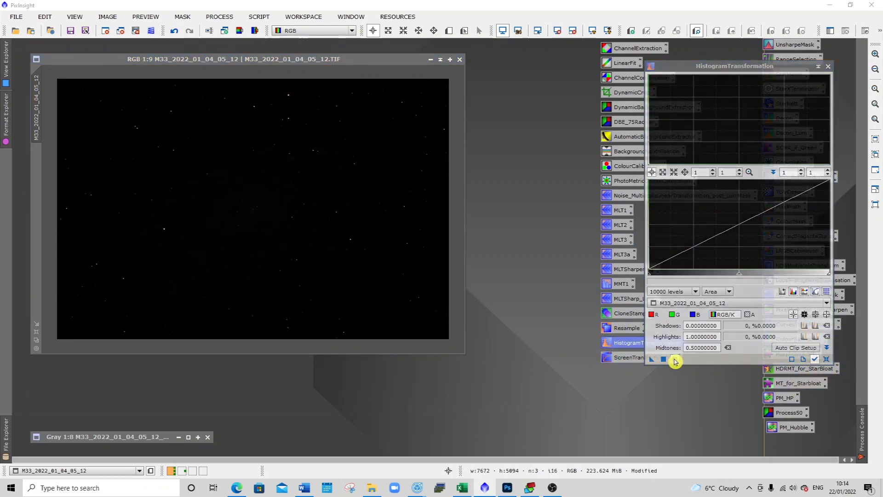
Step: Brighten the previewed M33 image by lowering the histogram midtones to about 0.0072
drag(737, 278, 650, 277)
scroll(663, 239, up, 17)
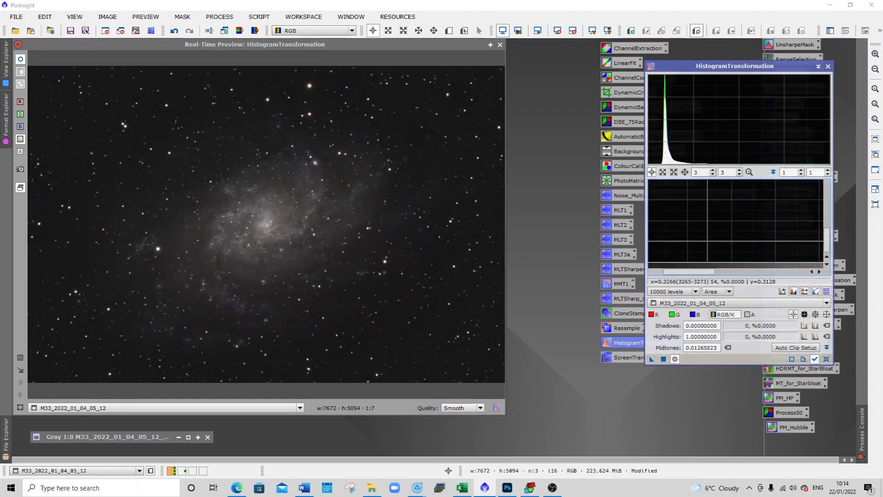
scroll(688, 266, up, 20)
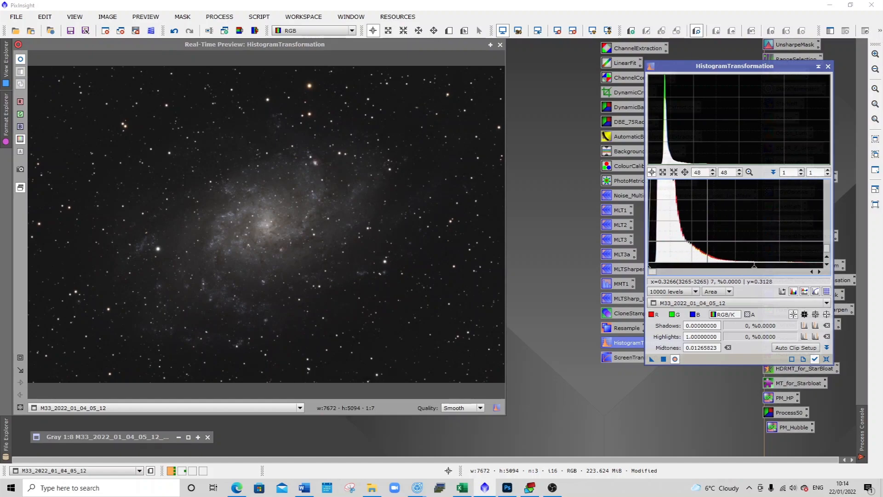
drag(780, 269, 737, 267)
drag(726, 266, 723, 266)
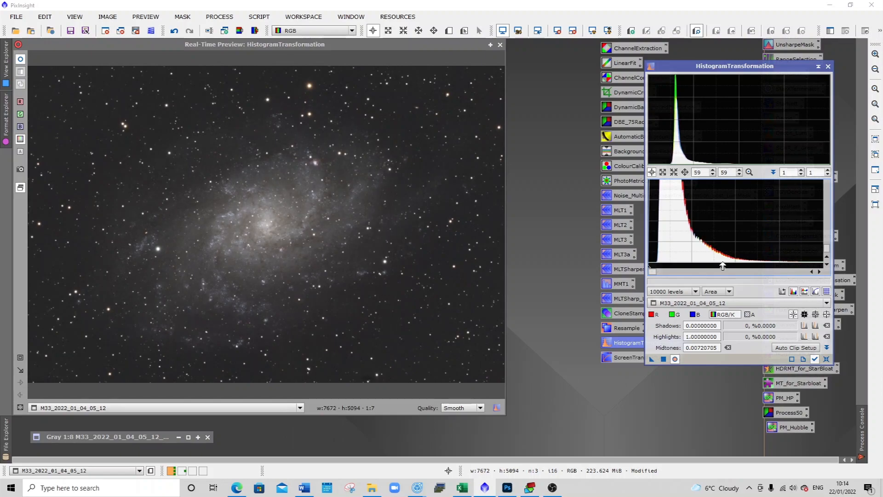
Step: Set the previewed histogram's shadows to about 0.0005 and its midtones to about 0.0024 for the M33 image
scroll(699, 249, up, 4)
scroll(699, 249, up, 10)
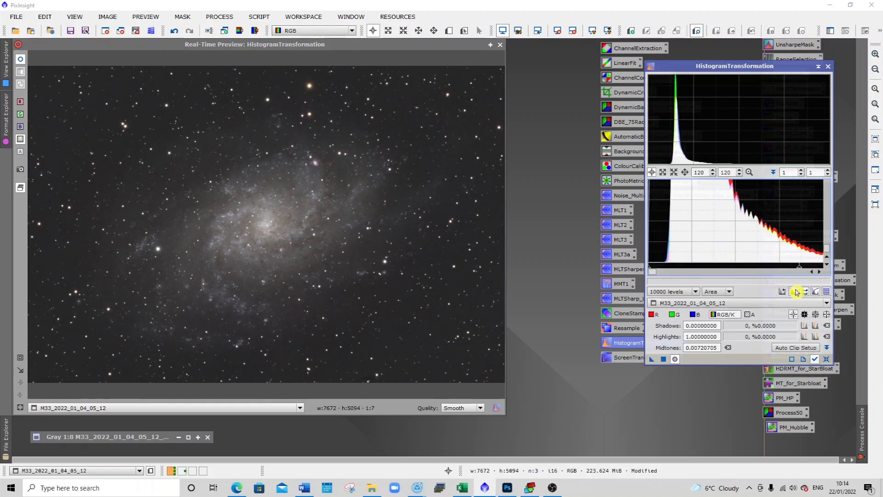
drag(800, 269, 774, 269)
drag(650, 270, 659, 270)
drag(784, 269, 709, 269)
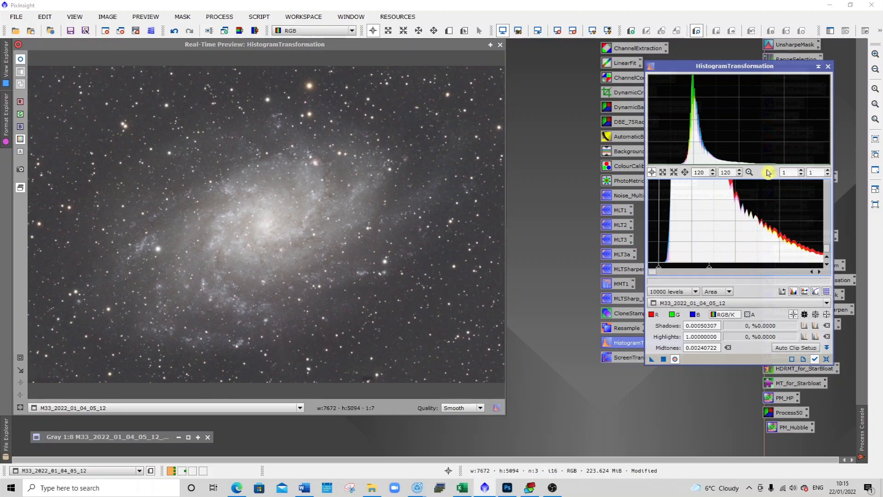
Step: Apply the histogram stretch to the M33 image, then close the real-time preview and HistogramTransformation
click(665, 359)
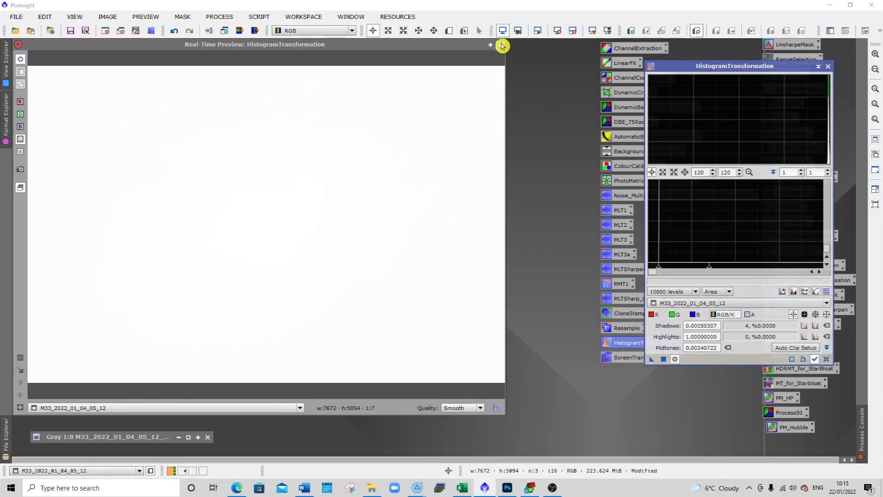
click(502, 46)
click(828, 66)
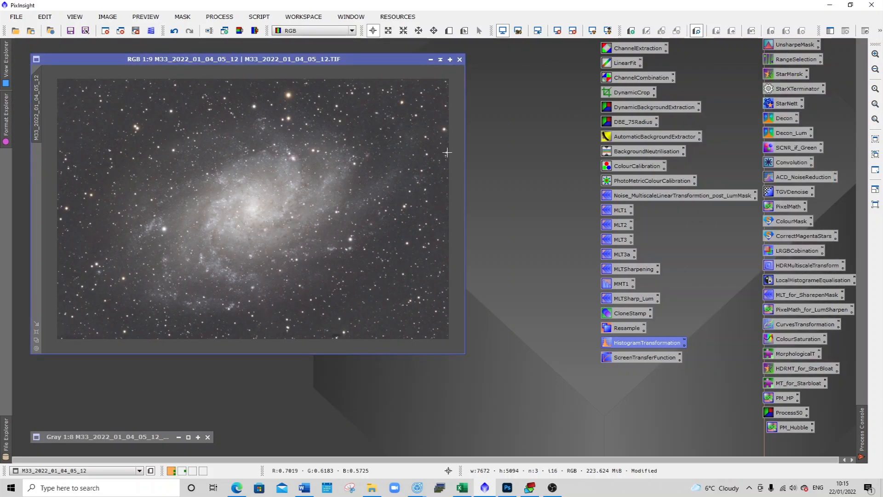
scroll(416, 165, up, 4)
scroll(416, 165, down, 5)
click(528, 157)
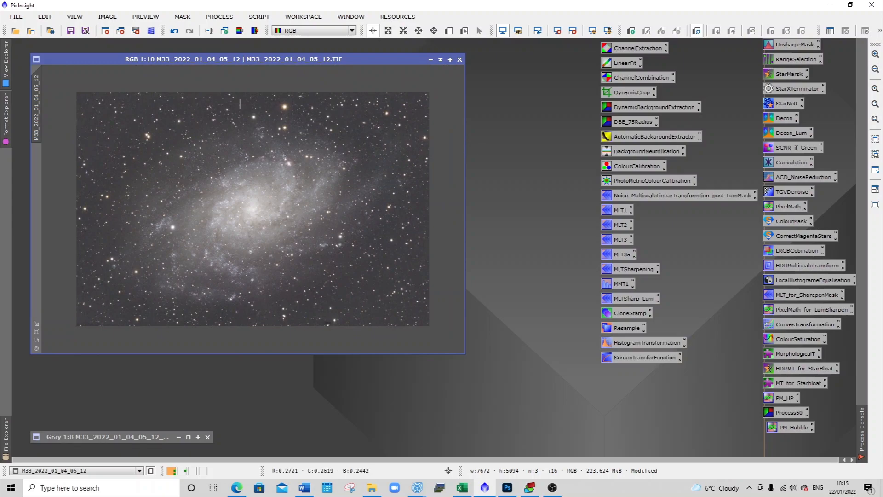
Step: Clone the stretched M33 image and park the collapsed copy above the original as a backup
drag(38, 97, 479, 94)
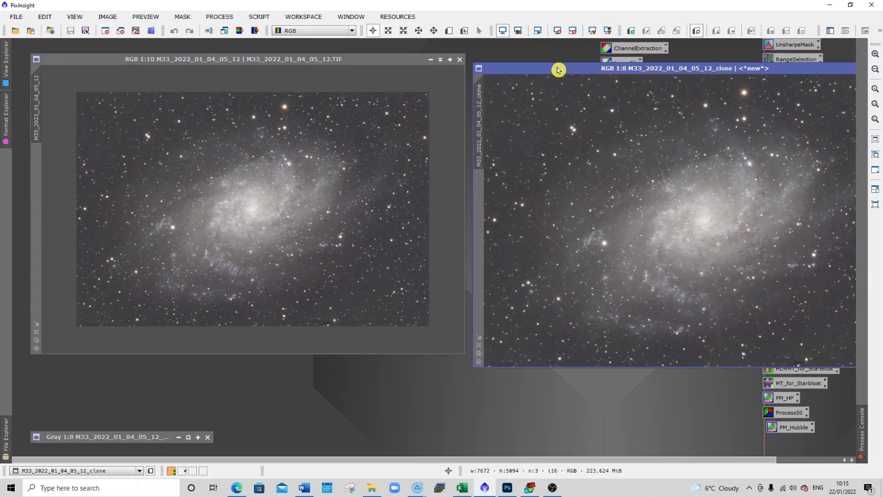
drag(558, 67, 317, 104)
click(633, 104)
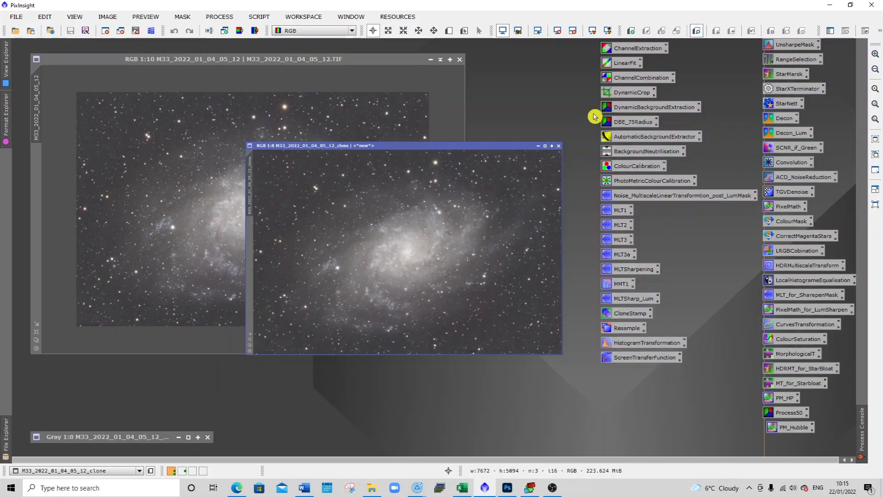
drag(438, 251, 124, 46)
click(207, 67)
drag(207, 66, 223, 80)
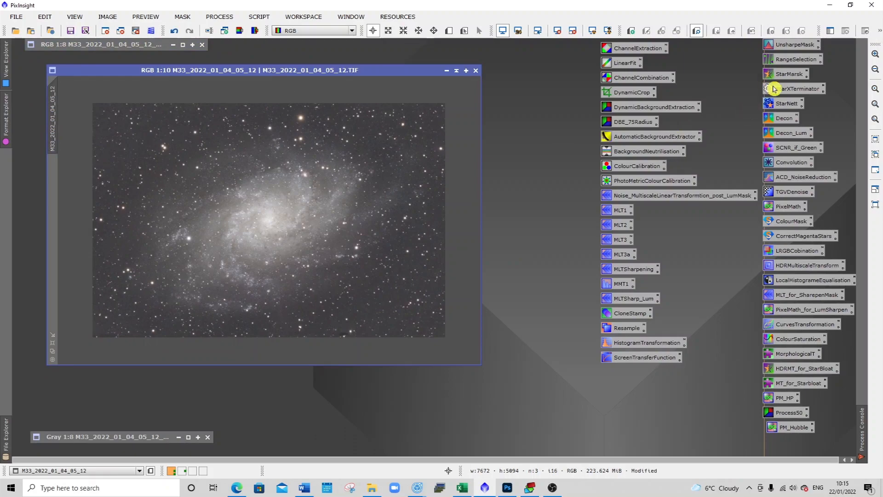
Step: Open the saved ACD_NoiseReduction process and, using its real-time mask preview, set the lightness mask's shadows to 0.30 and midtones to 0.56
double_click(801, 177)
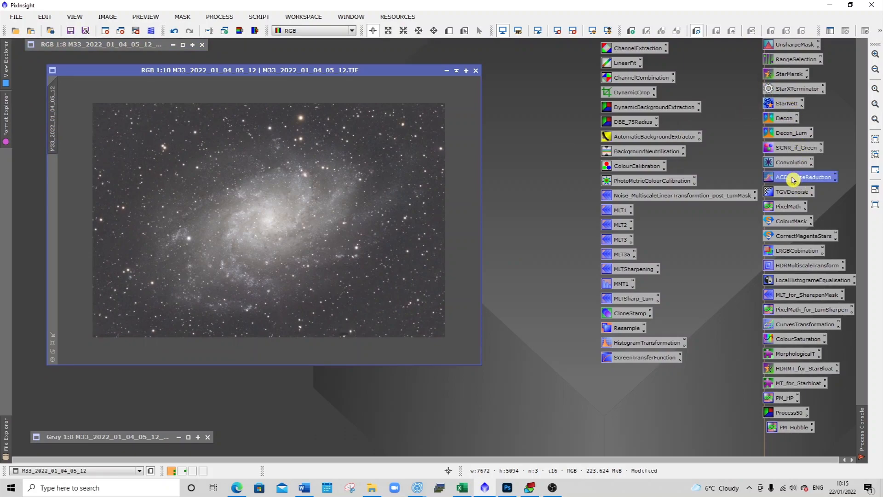
drag(644, 122, 556, 100)
click(410, 74)
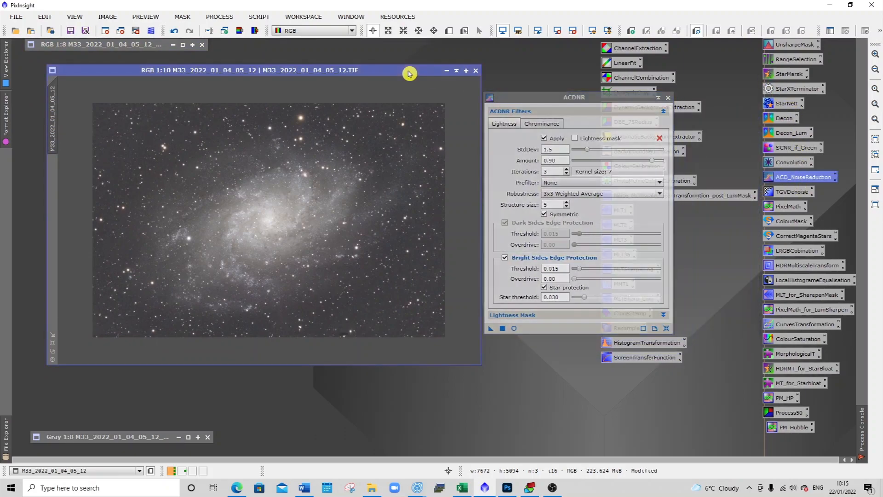
click(549, 313)
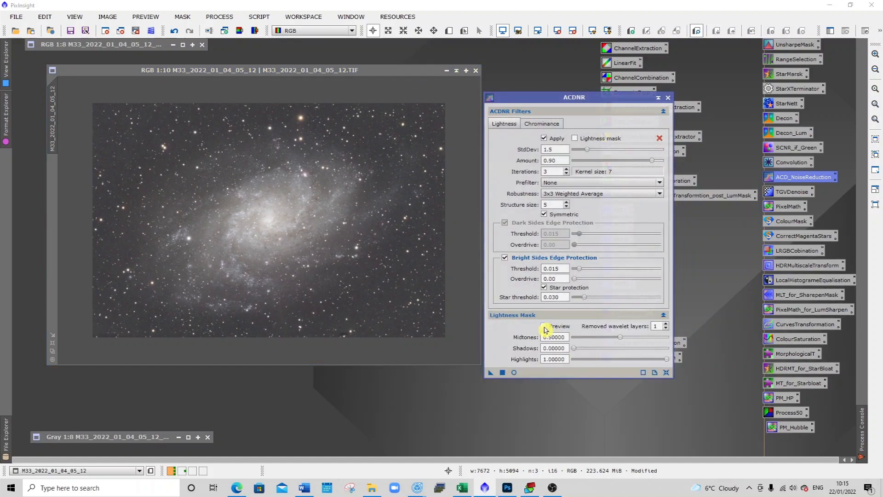
click(544, 327)
click(513, 372)
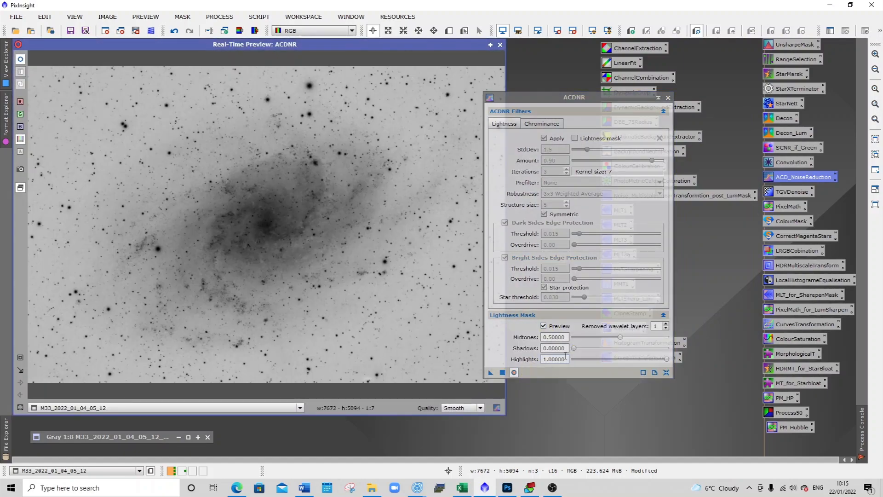
drag(574, 349, 628, 339)
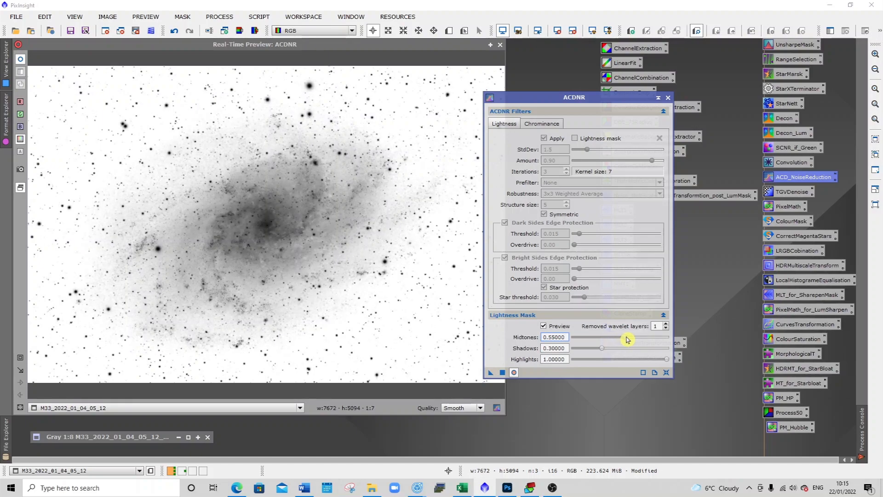
click(543, 325)
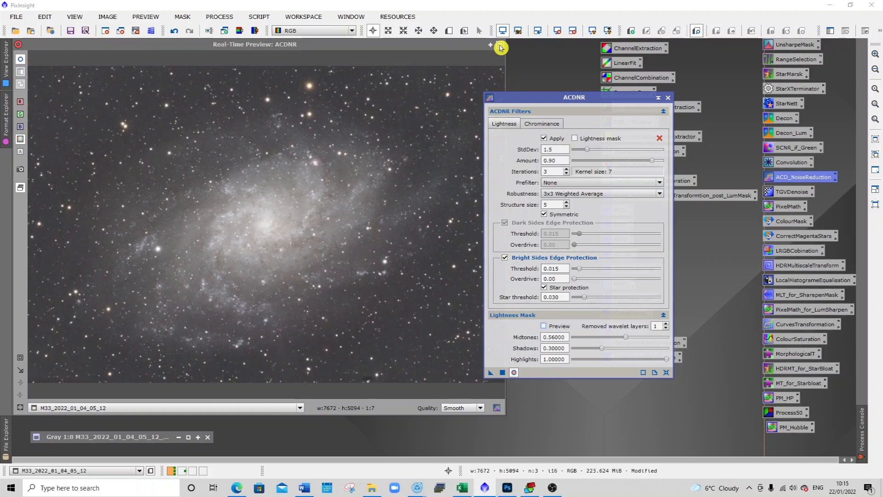
click(500, 44)
Step: Enable the lightness mask for both ACDNR filters, with lightness StdDev about 1.9 and chrominance StdDev 2.3, amount 0.90 and edge threshold 0.015
click(576, 138)
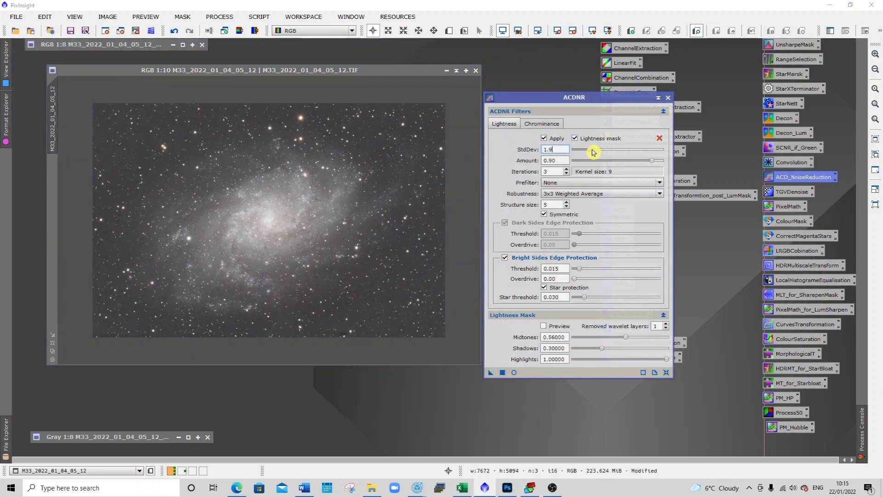
click(549, 124)
click(576, 138)
click(594, 151)
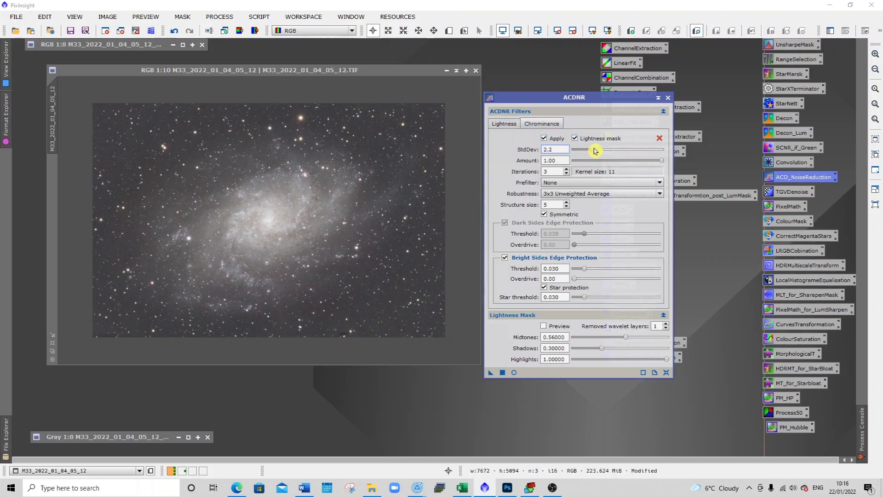
click(661, 161)
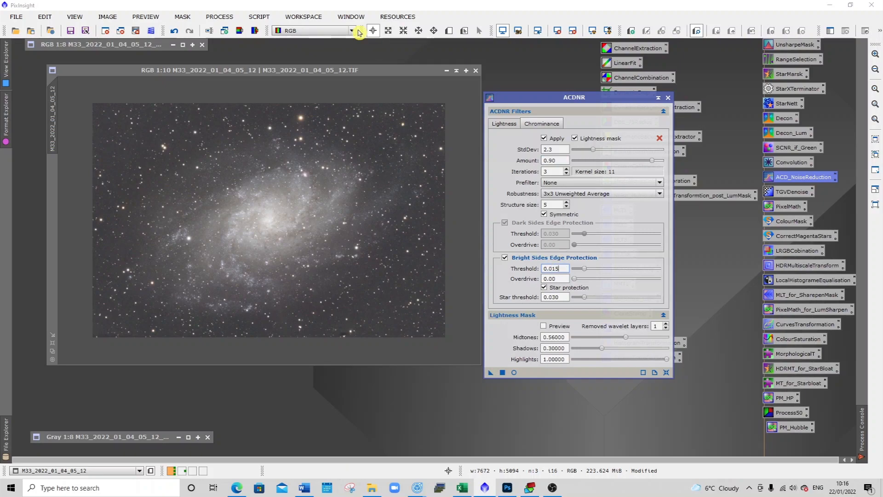
Step: Apply the ACDNR noise reduction to the M33 image and inspect the galaxy core and background up close
click(361, 69)
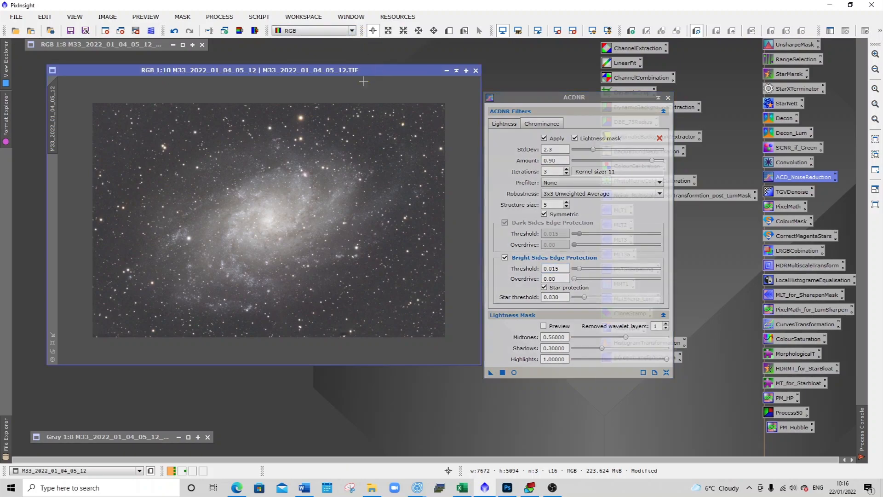
click(502, 373)
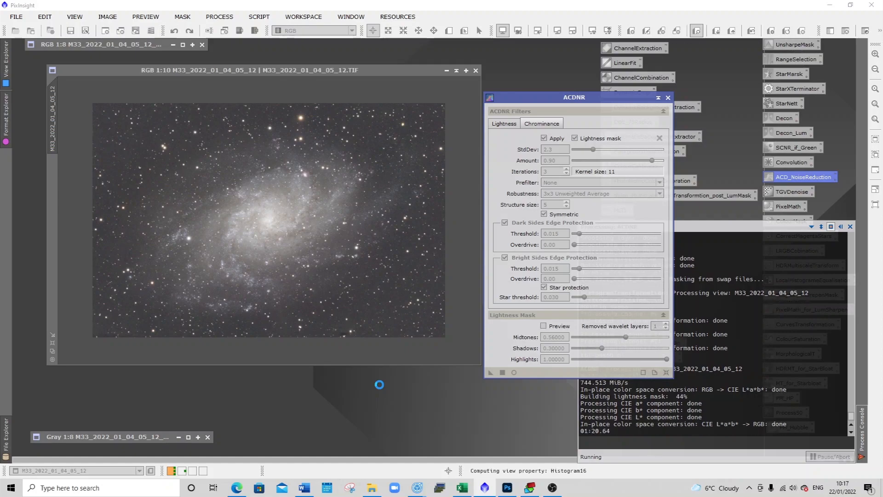
click(668, 98)
scroll(220, 191, up, 8)
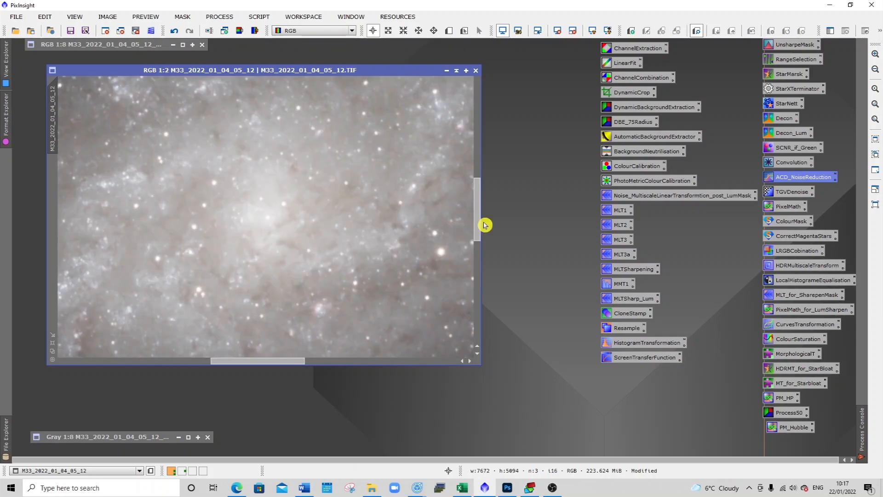
drag(479, 222, 471, 148)
scroll(333, 244, down, 4)
scroll(333, 244, down, 3)
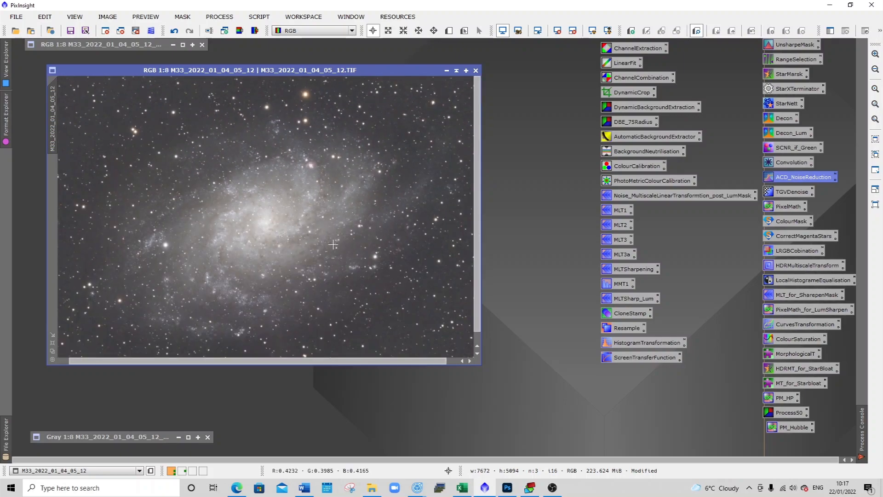
scroll(333, 244, up, 2)
scroll(333, 245, down, 1)
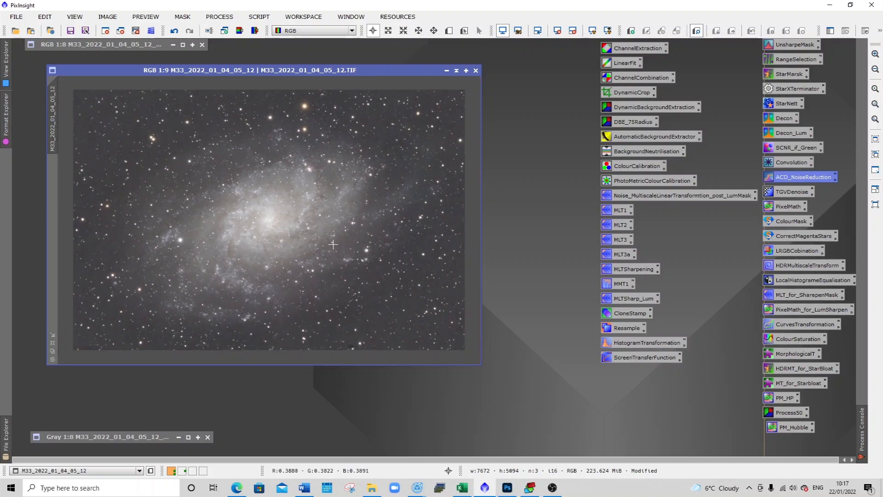
Step: Clone the noise-reduced M33 image and park the collapsed copy beneath the first backup
drag(54, 106, 496, 150)
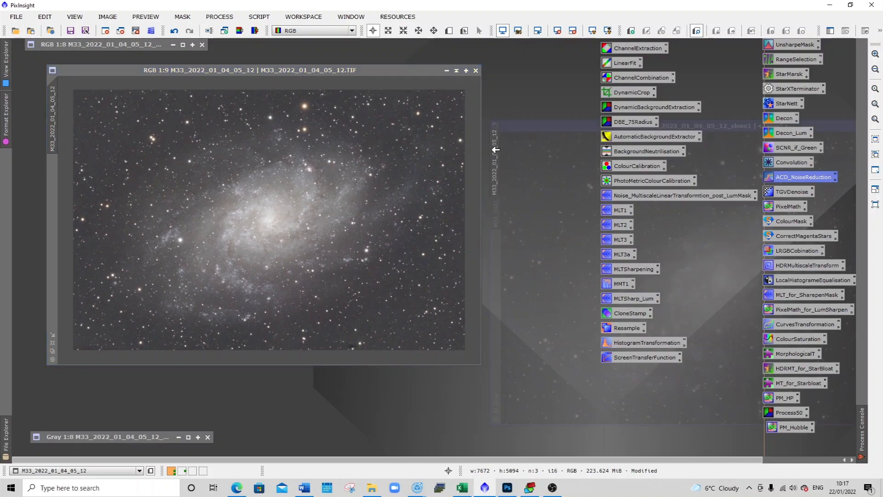
drag(570, 126, 261, 126)
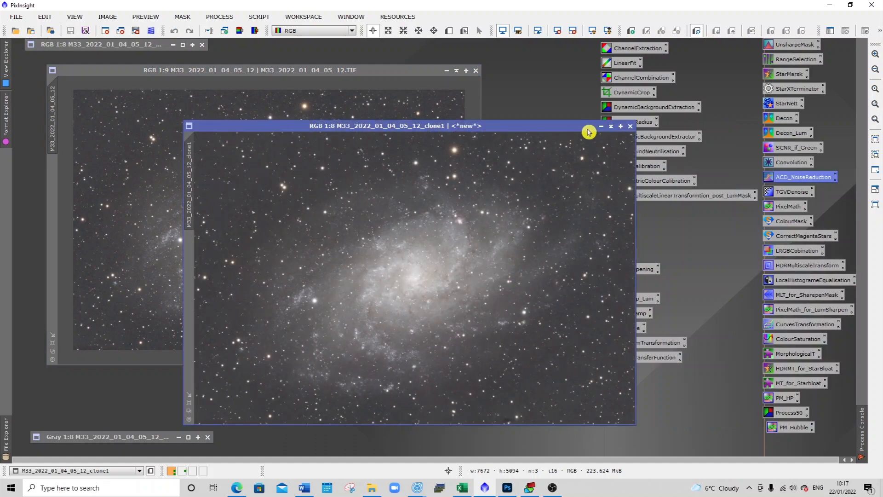
click(610, 127)
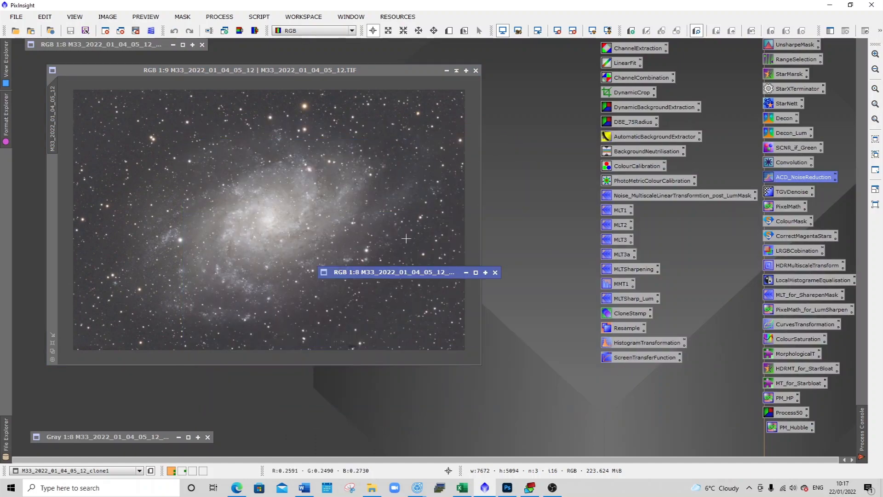
drag(400, 275, 111, 59)
drag(239, 71, 223, 89)
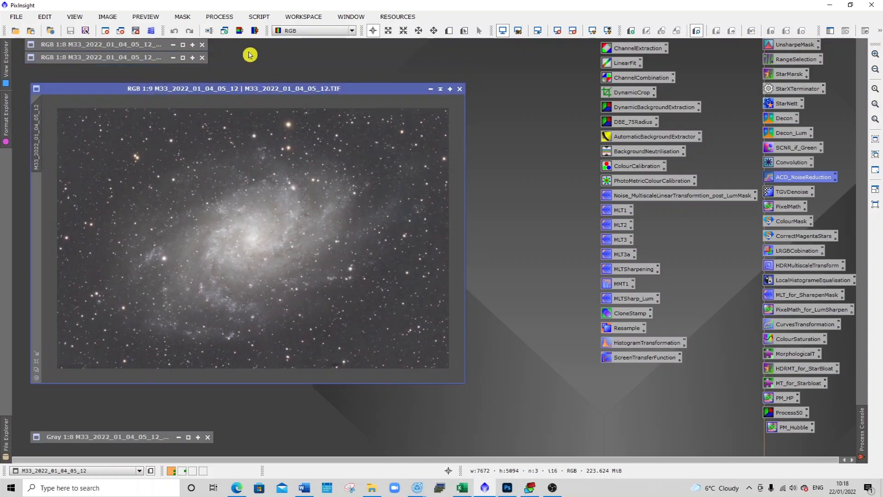
Step: Extract the lightness of the M33 image as a separate grayscale image and check its detail
click(239, 31)
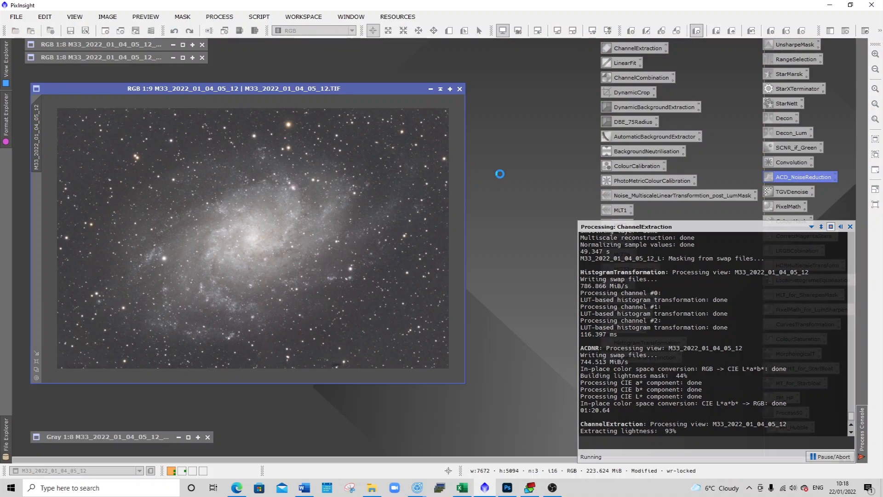
drag(341, 134, 305, 89)
scroll(381, 183, up, 4)
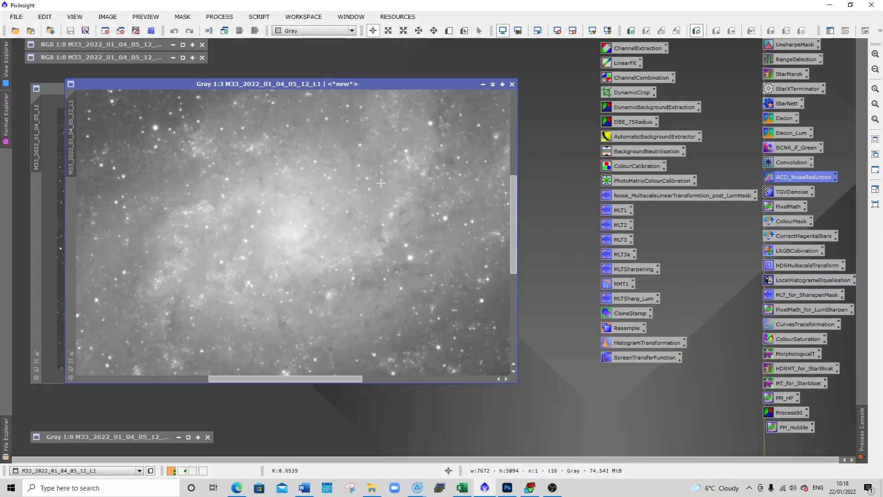
scroll(381, 183, down, 5)
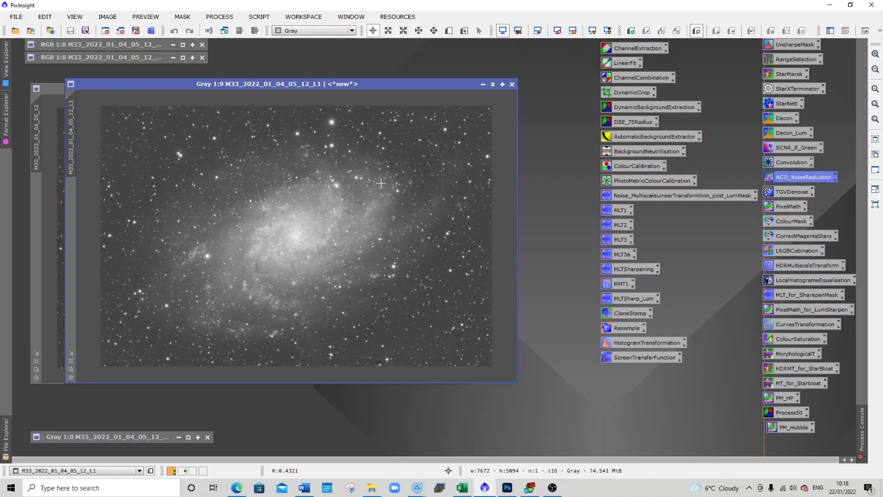
scroll(381, 183, up, 1)
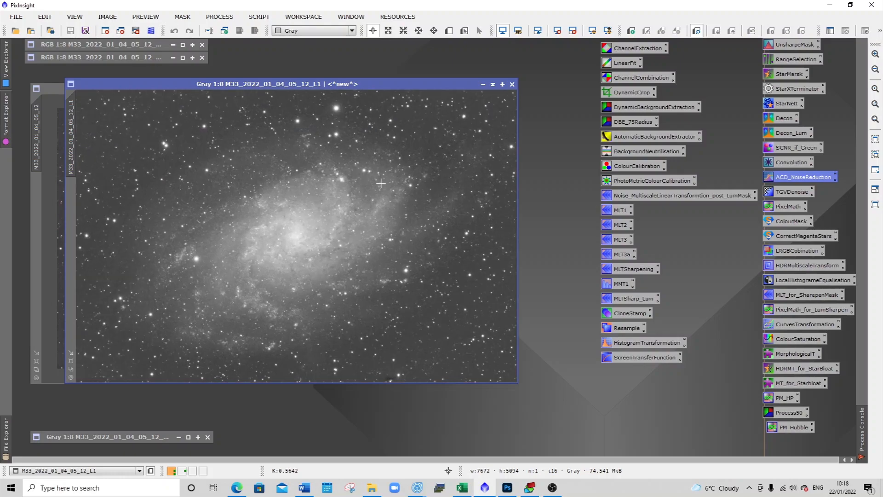
Step: Preview a reset HistogramTransformation on the extracted lightness image with shadows about 0.149 and midtones about 0.470
double_click(635, 343)
click(826, 363)
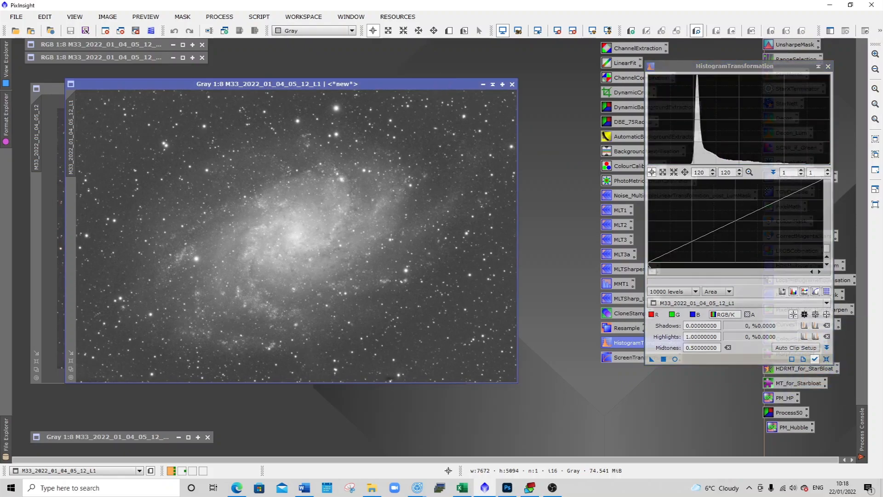
click(675, 359)
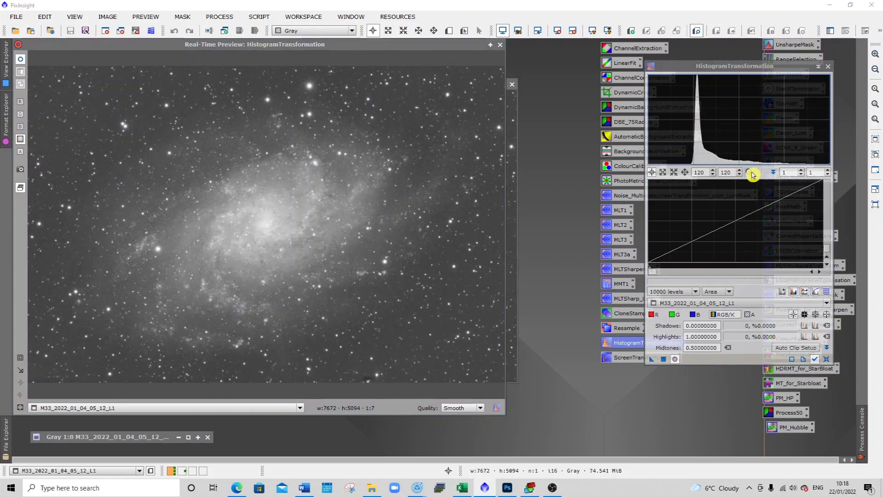
click(749, 172)
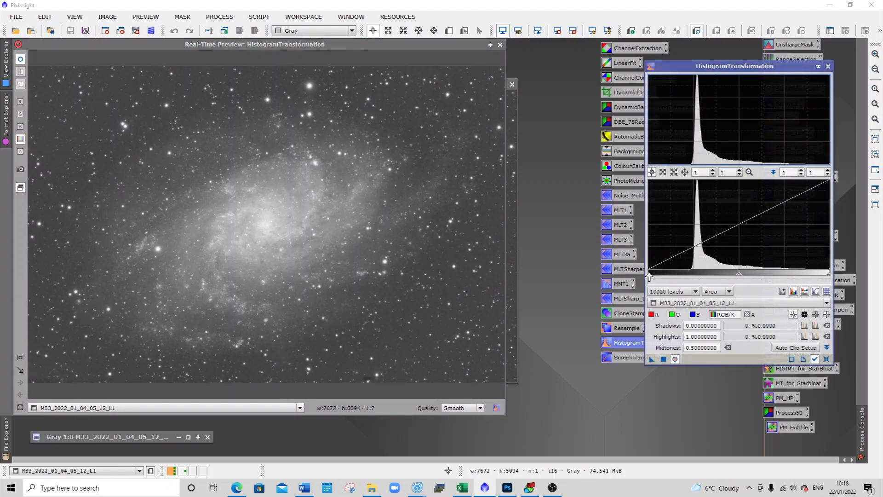
drag(648, 276, 675, 271)
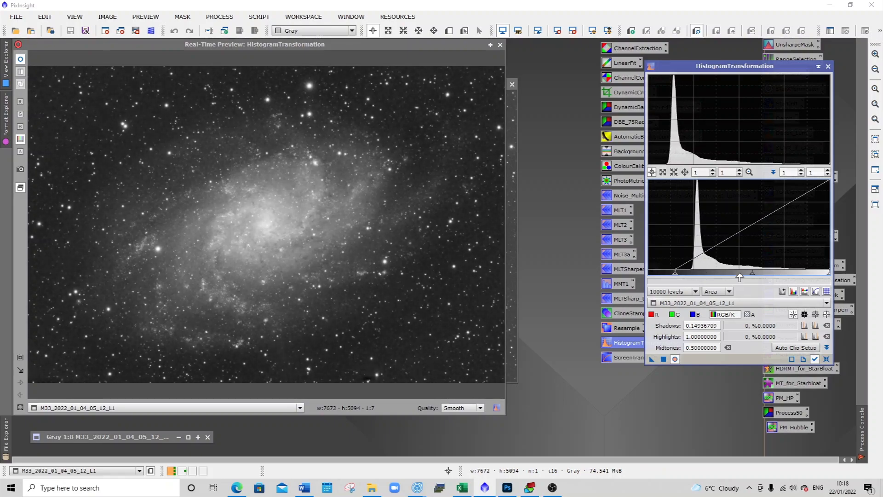
drag(752, 275, 748, 275)
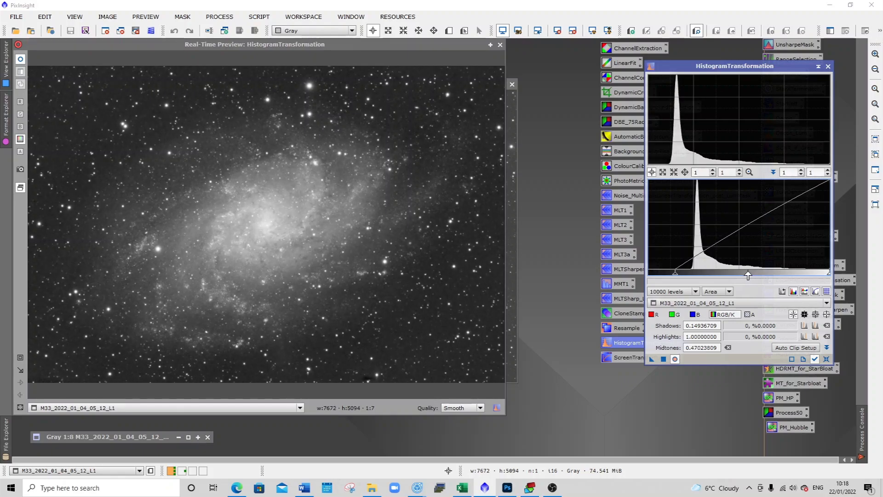
Step: Apply the previewed histogram adjustment to the extracted lightness image and close HistogramTransformation with its real-time preview
click(664, 360)
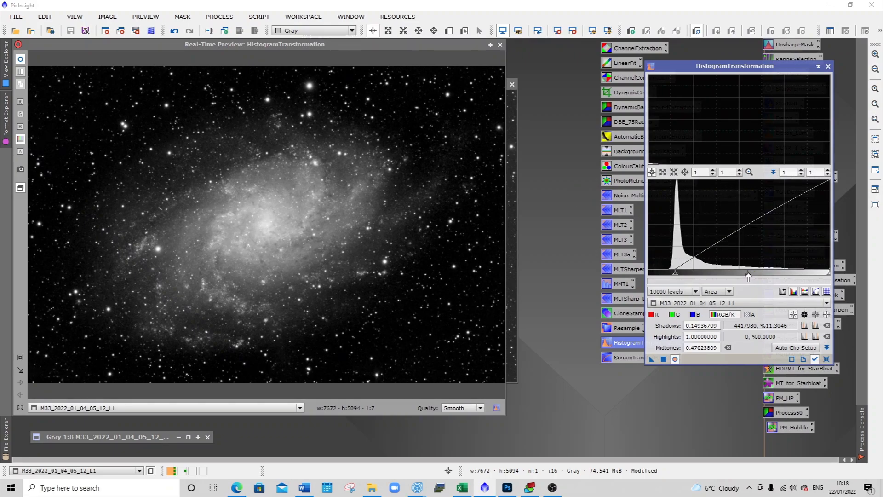
drag(748, 277, 742, 276)
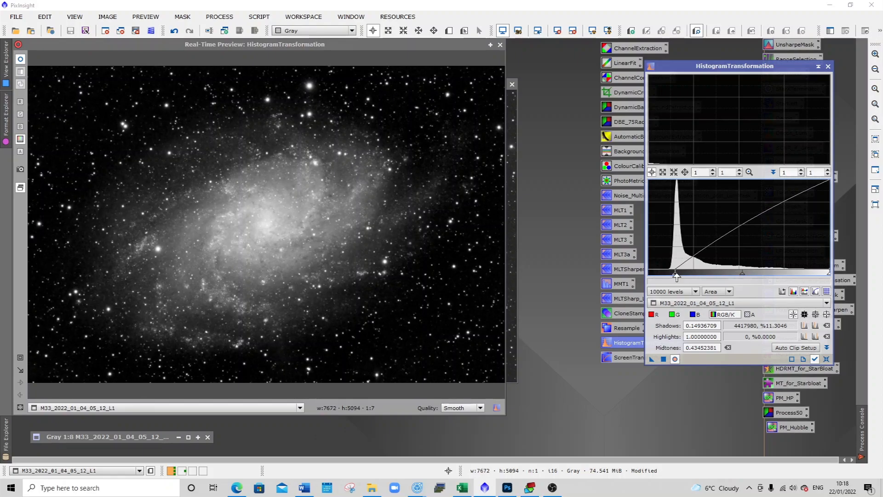
drag(676, 276, 672, 276)
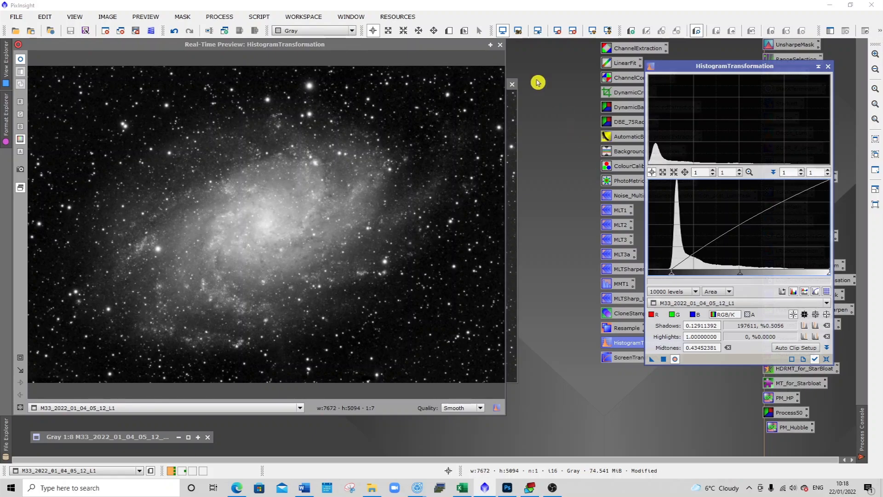
click(500, 44)
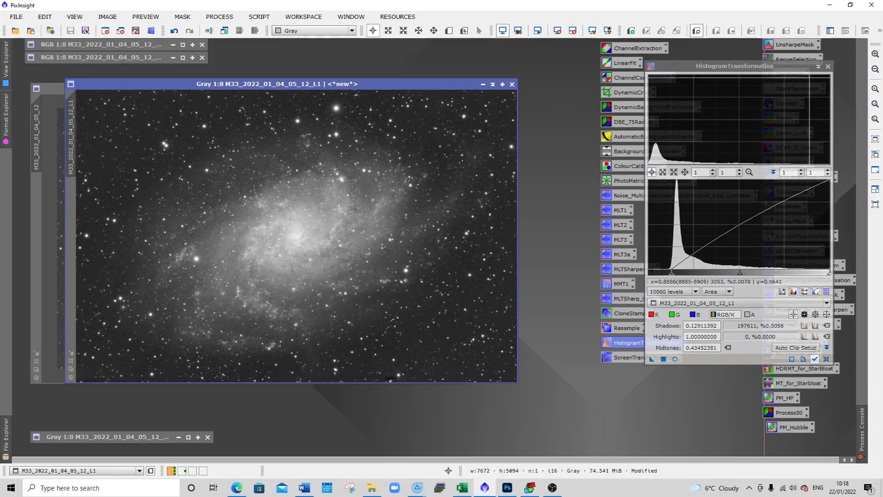
click(828, 66)
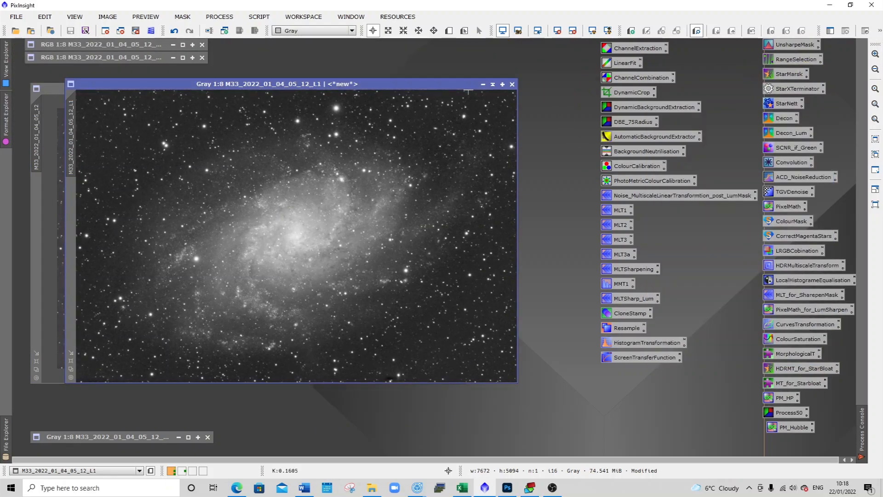
Step: Remove the stars from the extracted lightness image with StarXTerminator, generating a separate star image
double_click(783, 89)
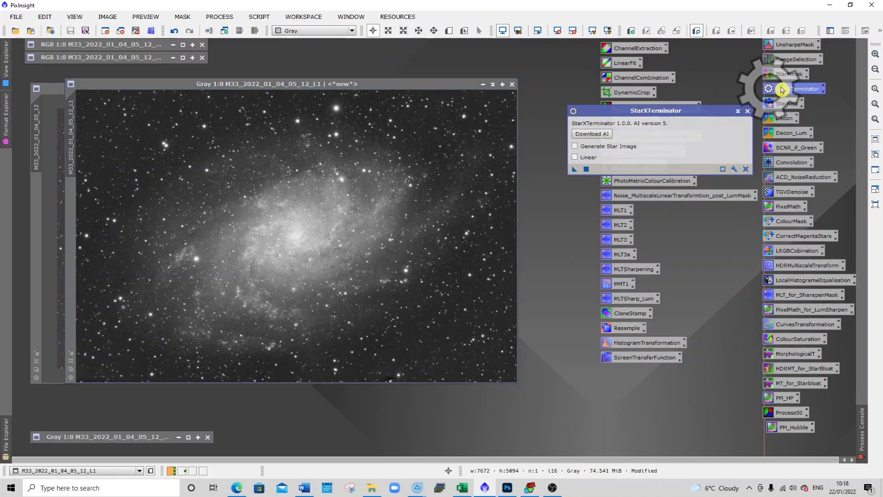
drag(676, 107, 651, 145)
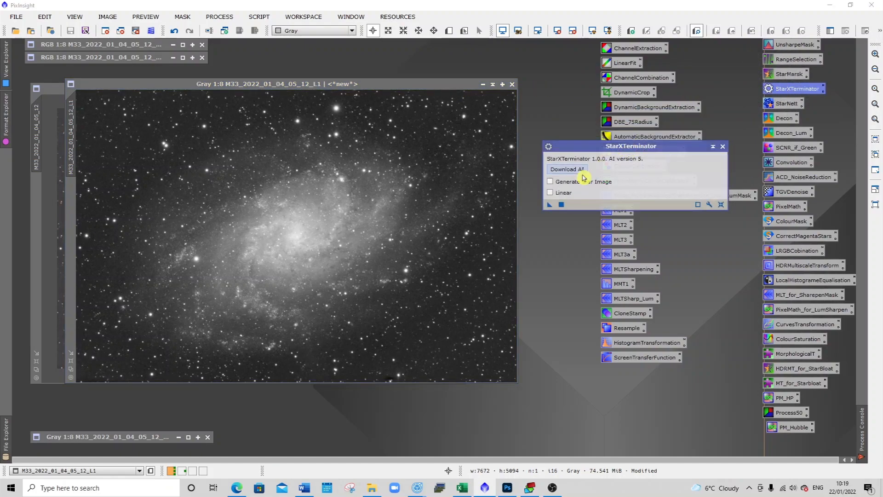
click(552, 182)
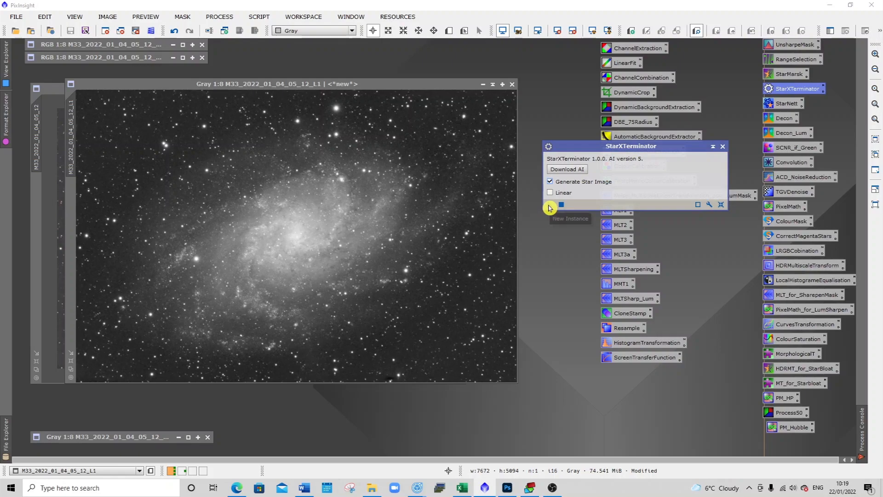
drag(442, 233, 443, 233)
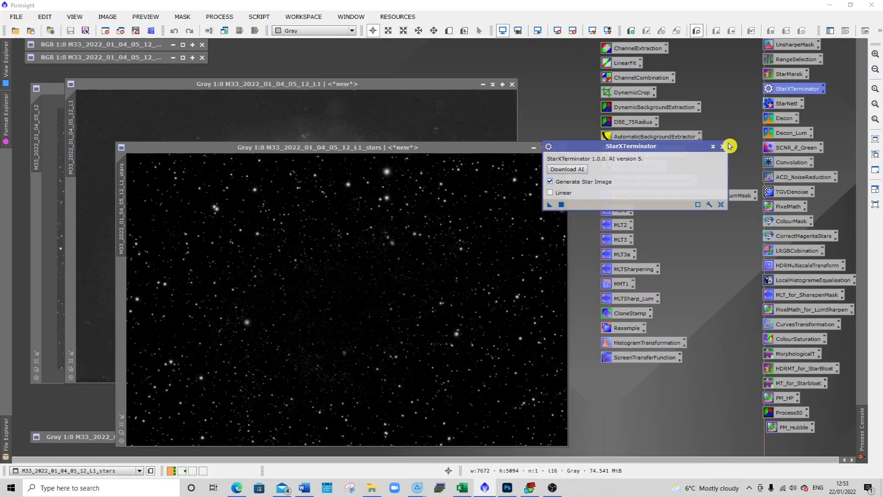
click(723, 147)
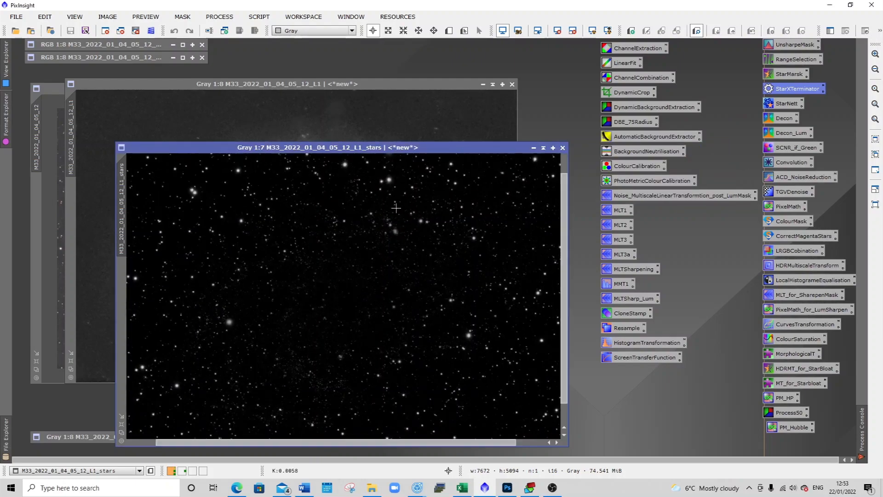
scroll(396, 208, down, 1)
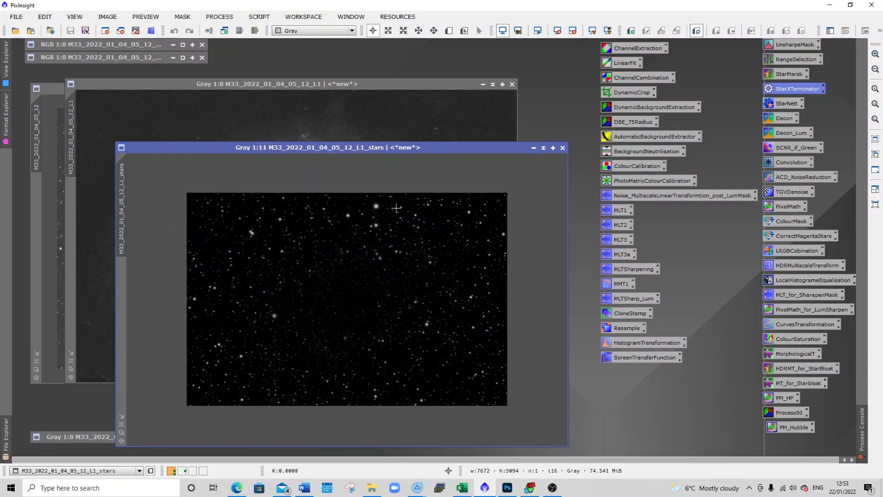
Step: Apply a HistogramTransformation to the stars image with shadows about 0.063 and midtones about 0.365, and park its collapsed window below the open images
double_click(636, 342)
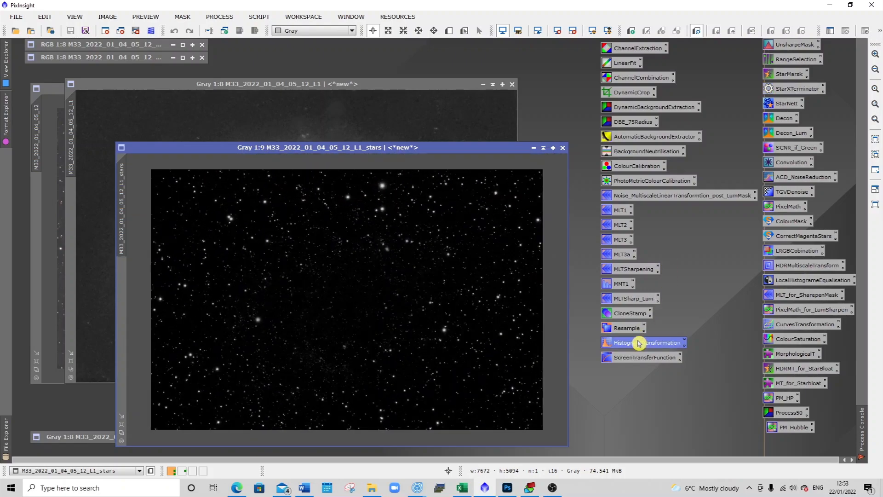
click(815, 359)
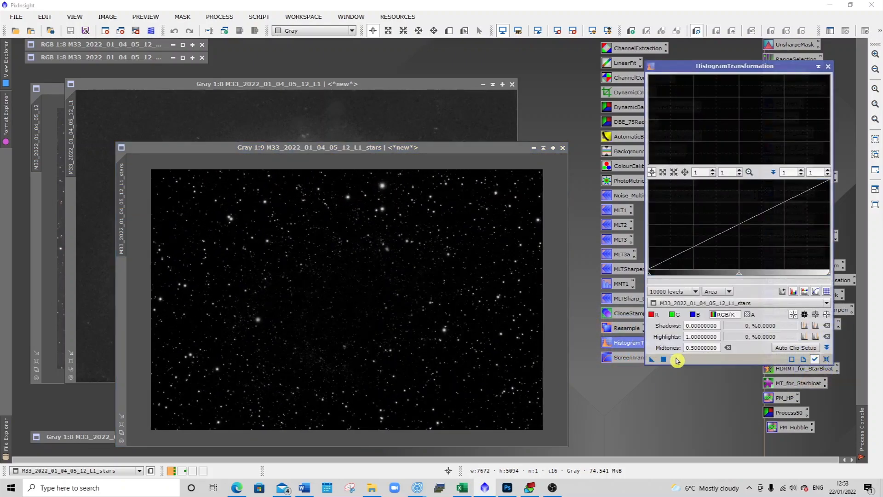
click(489, 150)
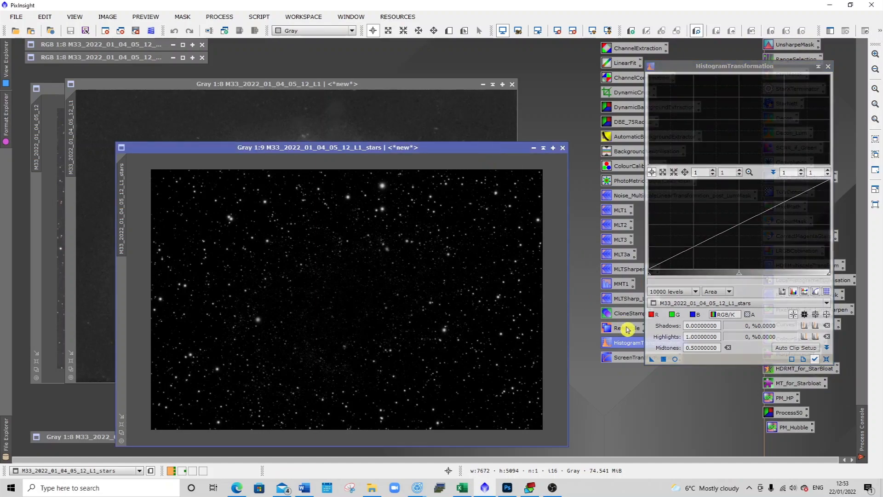
click(675, 360)
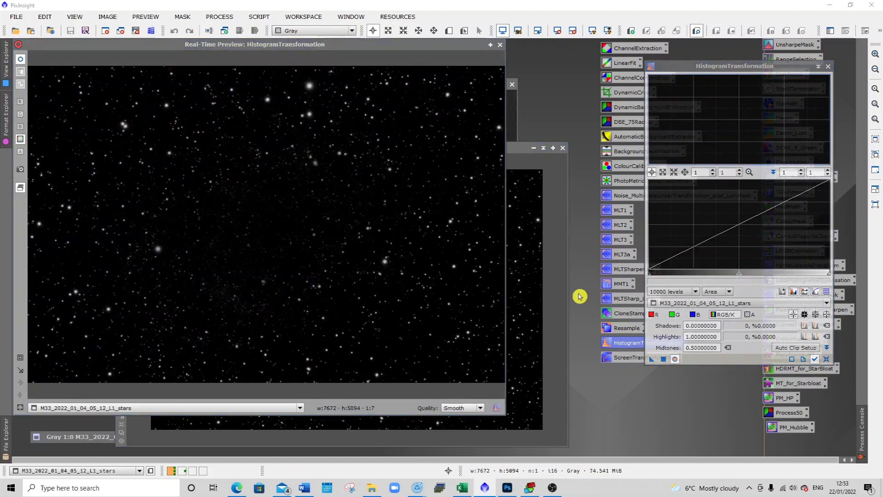
drag(650, 275, 659, 275)
drag(744, 275, 722, 277)
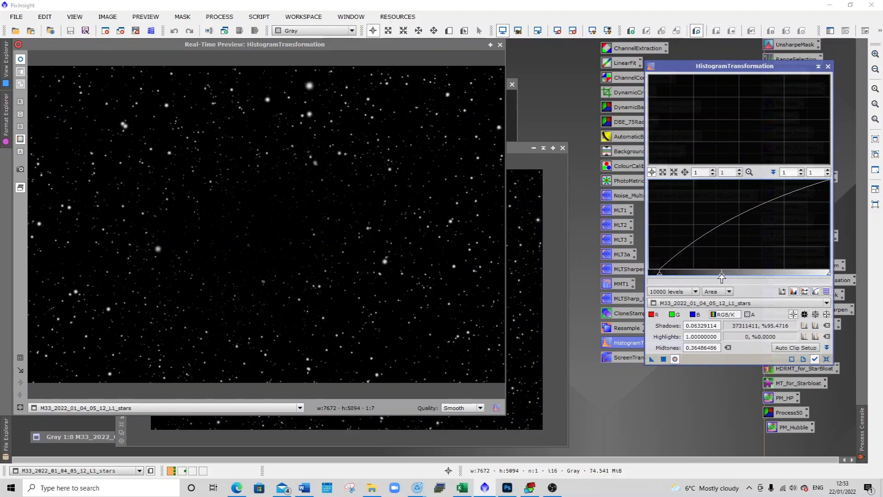
click(666, 360)
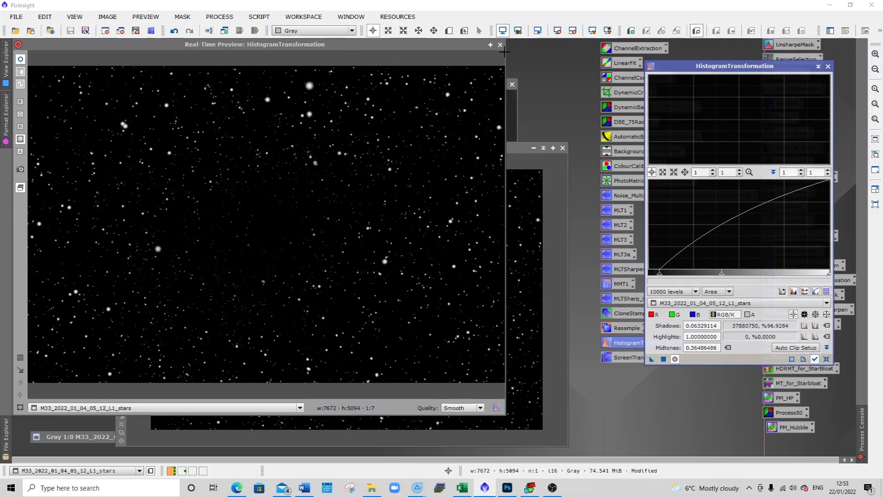
click(500, 45)
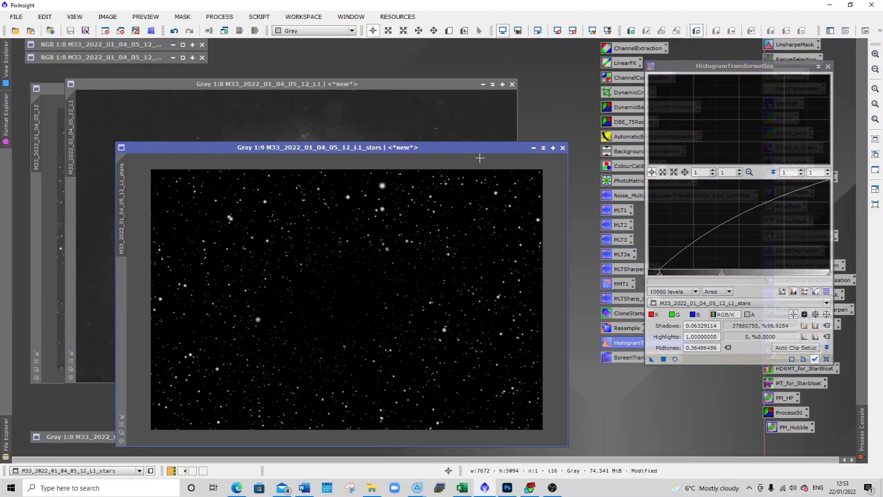
click(542, 149)
drag(308, 302, 590, 436)
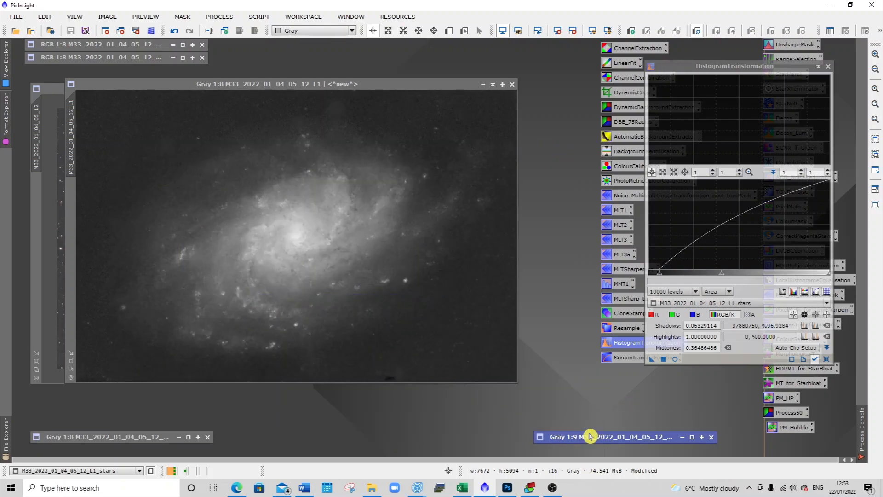
Step: Apply a reset HistogramTransformation to the starless lightness image with shadows about 0.111 and midtones about 0.452
click(454, 303)
scroll(454, 302, down, 2)
click(827, 359)
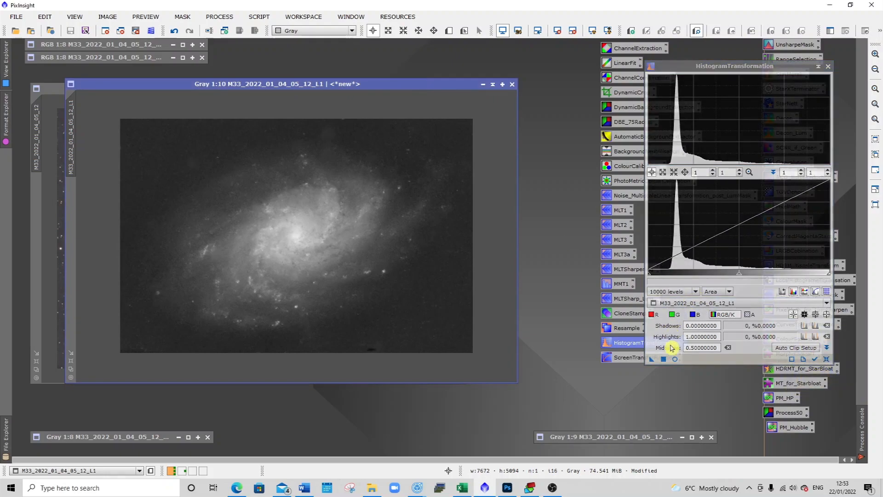
click(675, 359)
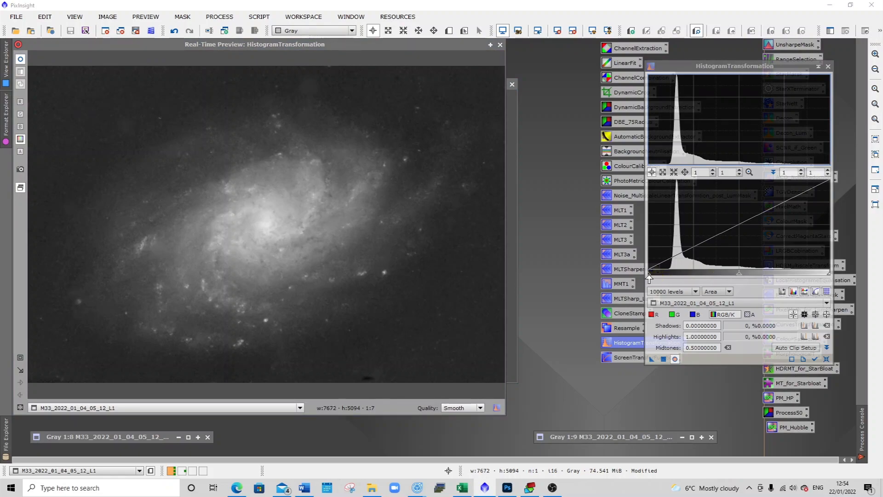
drag(649, 276, 667, 272)
mouse_move(747, 276)
mouse_down()
mouse_move(729, 279)
mouse_move(740, 276)
mouse_up()
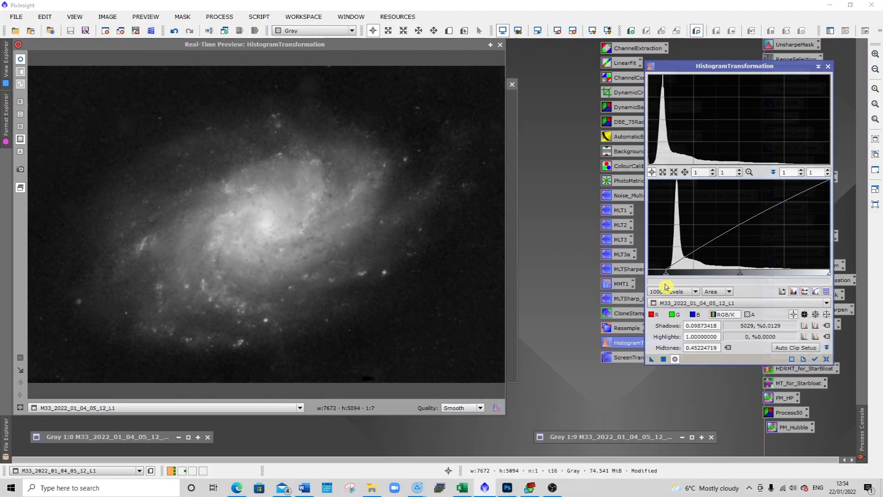
drag(667, 277, 669, 277)
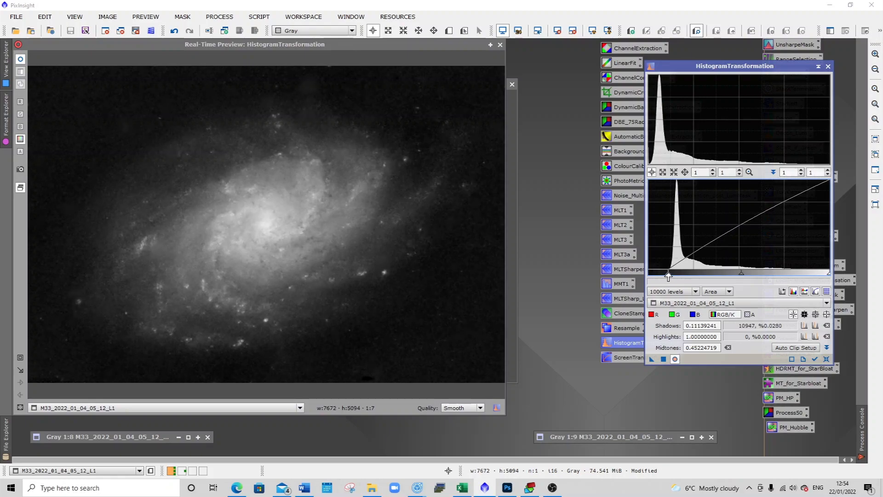
click(664, 359)
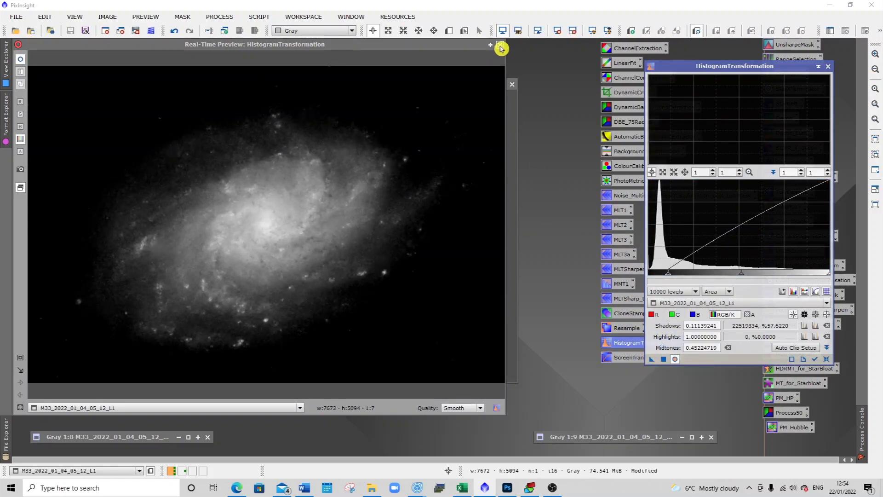
click(500, 46)
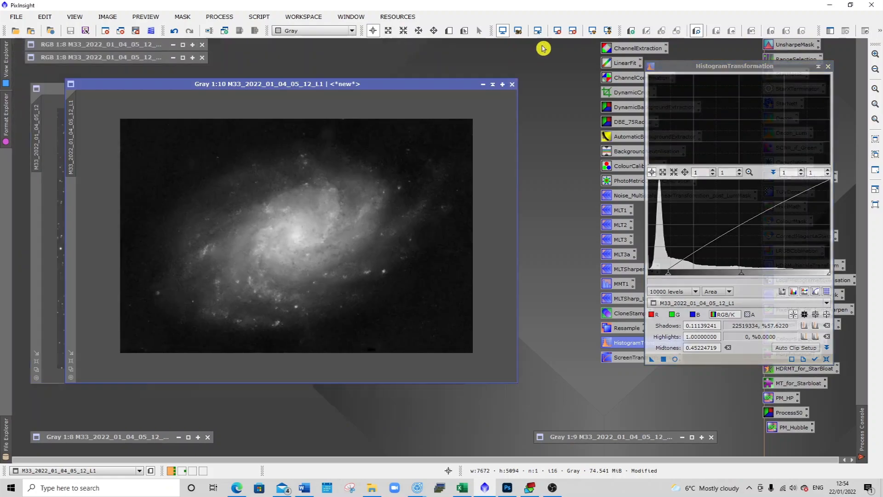
click(828, 67)
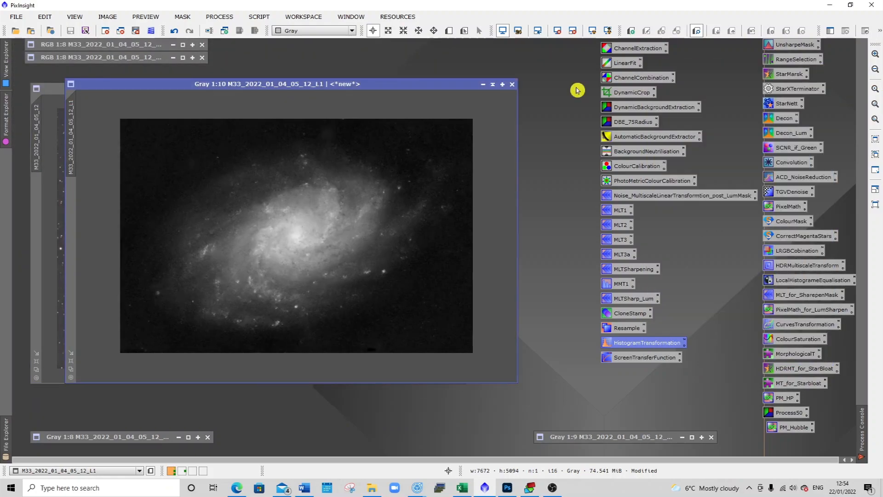
Step: Rename the starless lightness image GM and park its collapsed window directly above the collapsed stars image
right_click(78, 120)
click(107, 156)
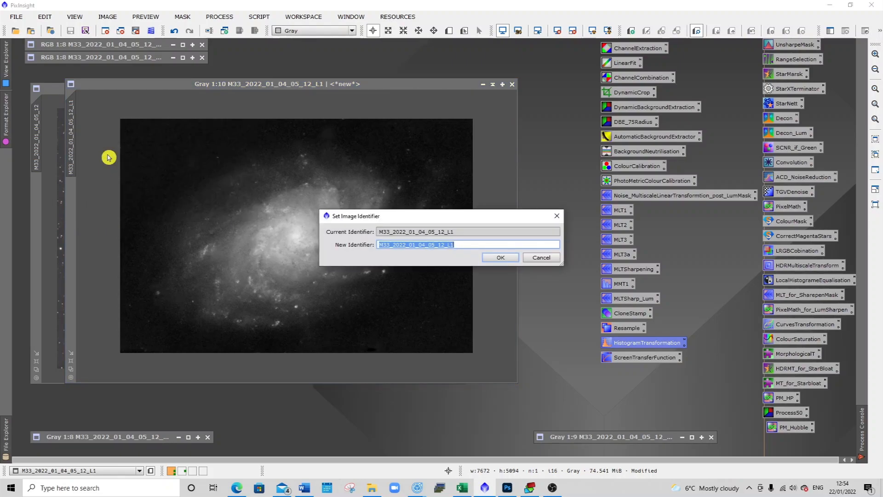
drag(459, 245, 377, 247)
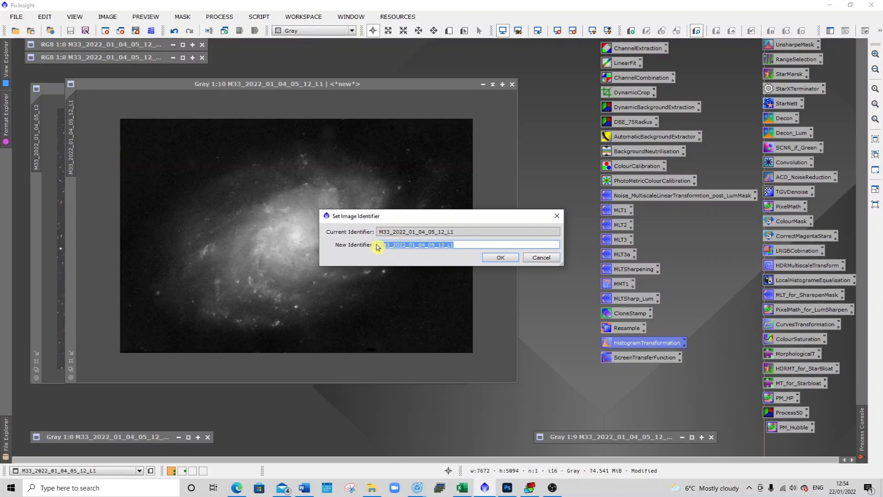
key(BackSpace)
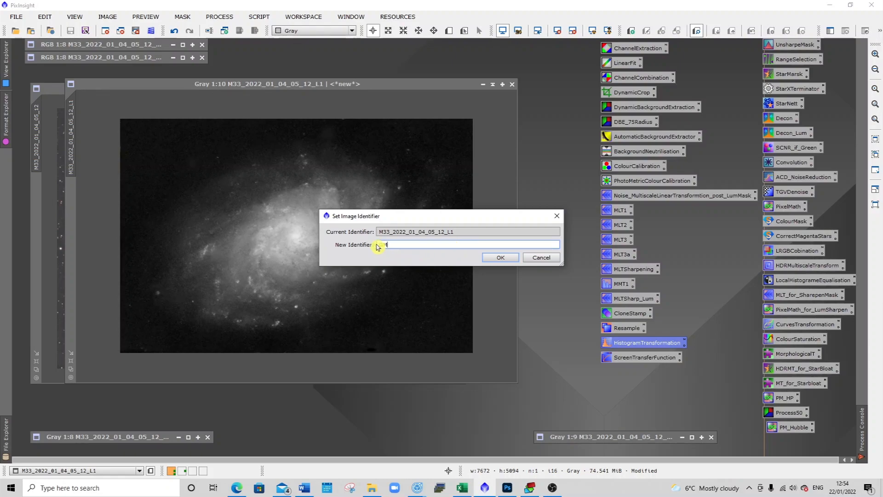
click(503, 258)
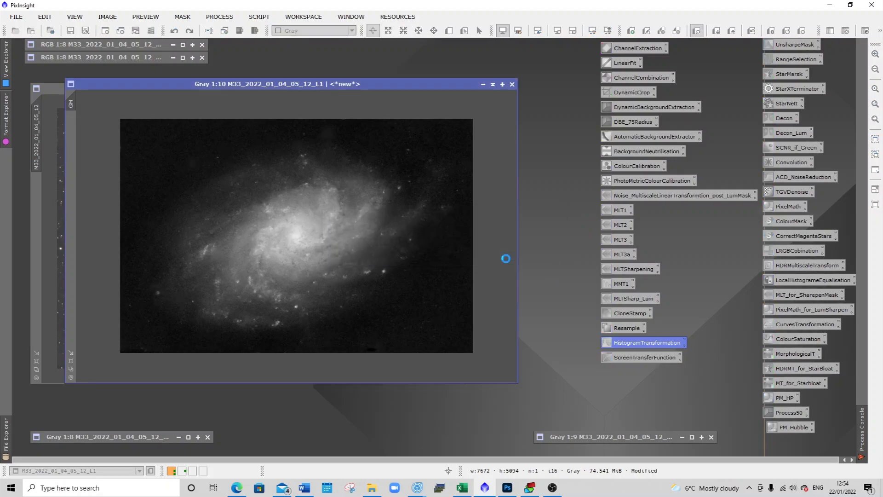
click(494, 84)
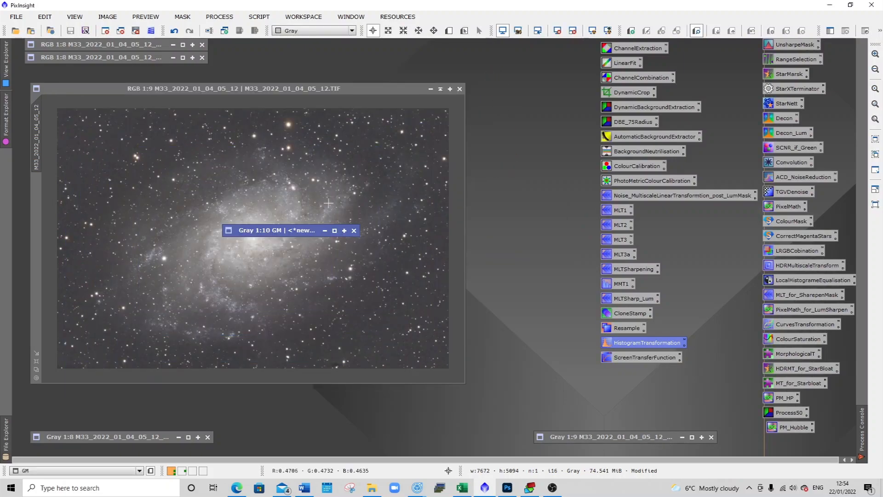
drag(276, 229, 593, 430)
Step: Restore the collapsed stars image and set its identifier to SM
click(691, 437)
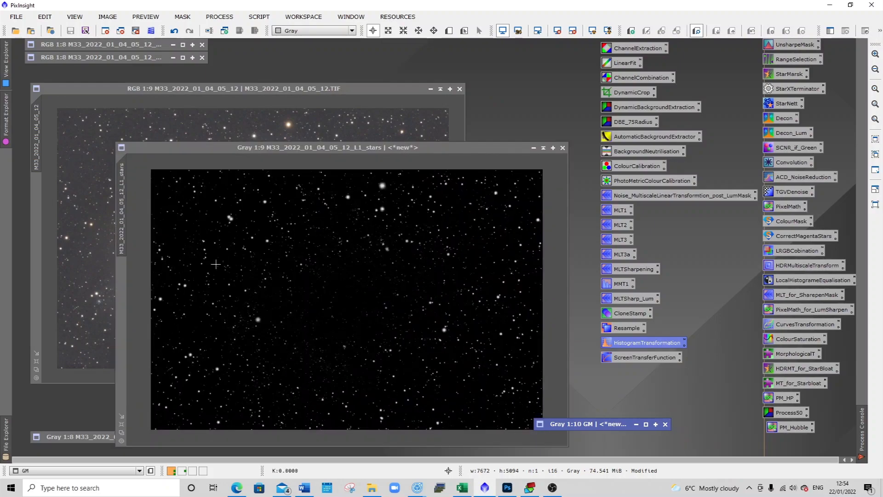
right_click(121, 201)
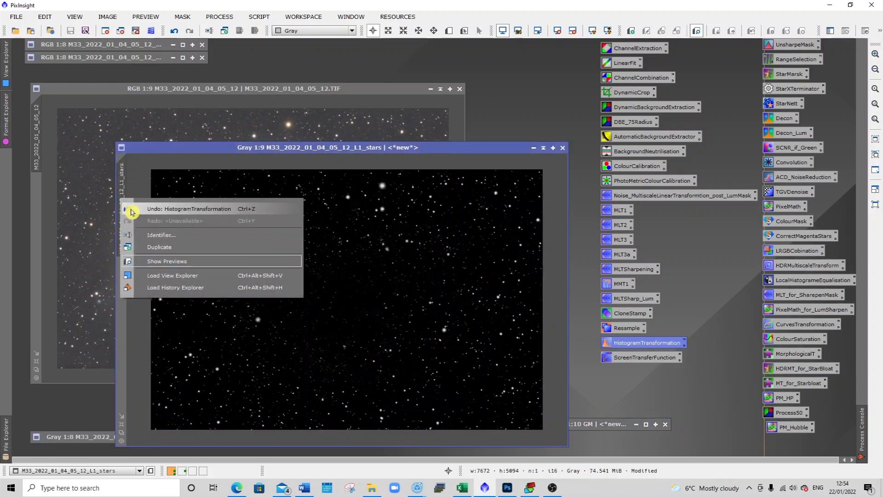
click(142, 234)
text(SM)
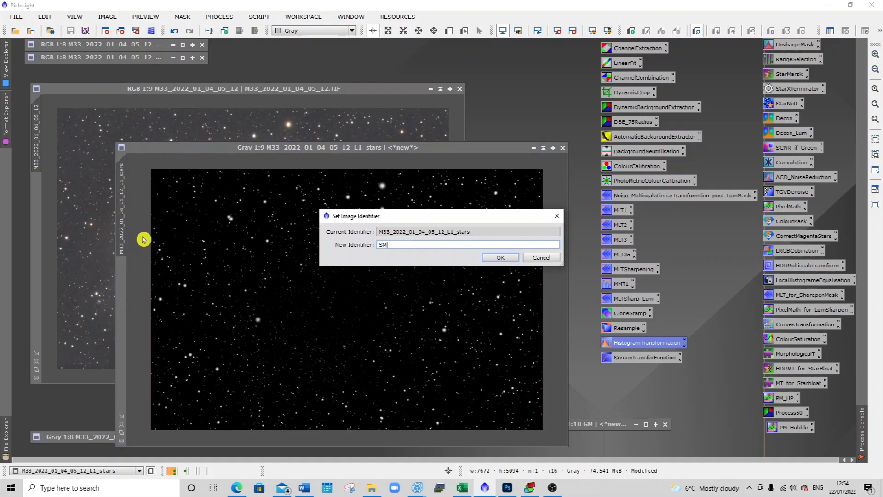
click(489, 257)
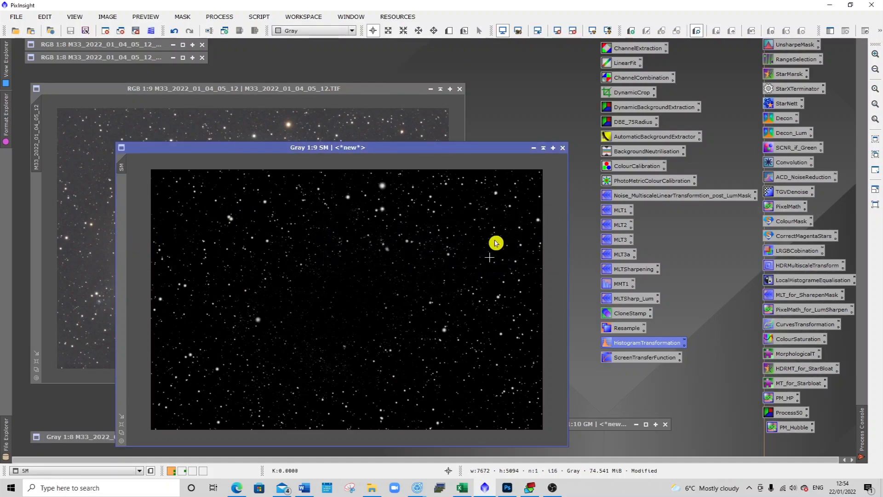
Step: Park the collapsed SM window below GM and extract the lightness of the RGB M33 image as a new grayscale image
click(543, 148)
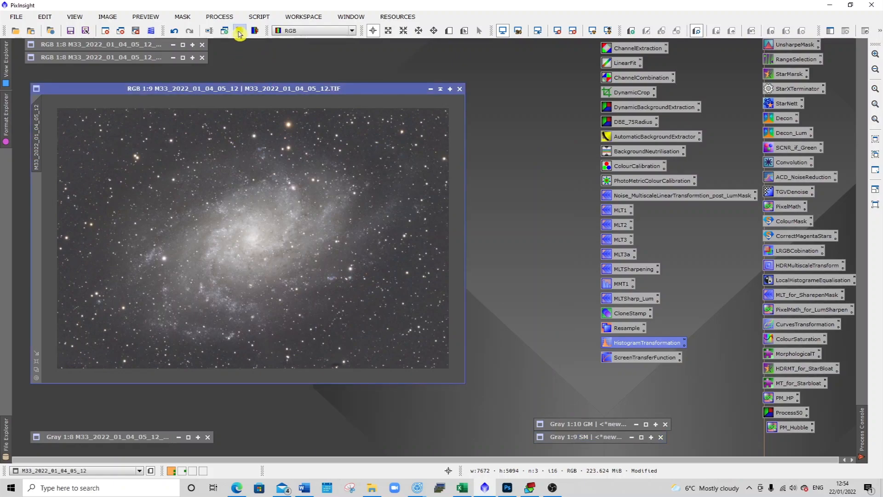
click(239, 30)
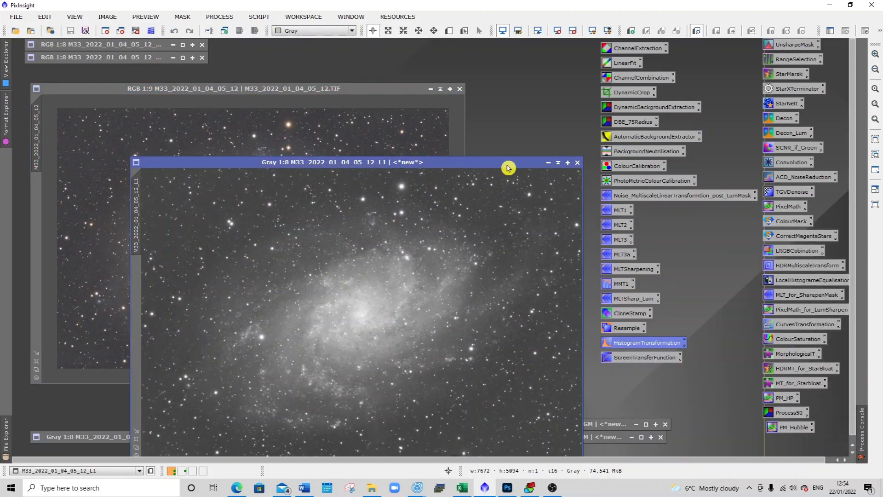
drag(504, 162, 469, 124)
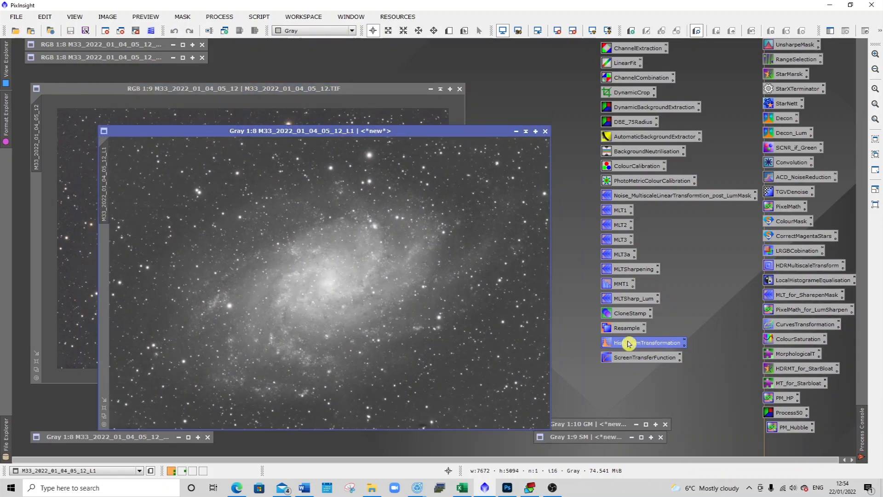
Step: Apply a HistogramTransformation to the new lightness image with shadows about 0.306 and midtones about 0.103, using the real-time preview
double_click(646, 342)
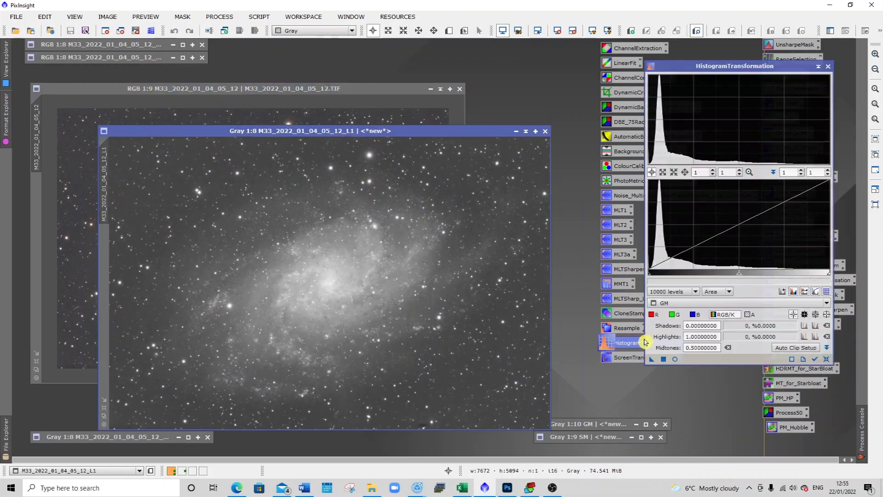
click(815, 359)
click(467, 133)
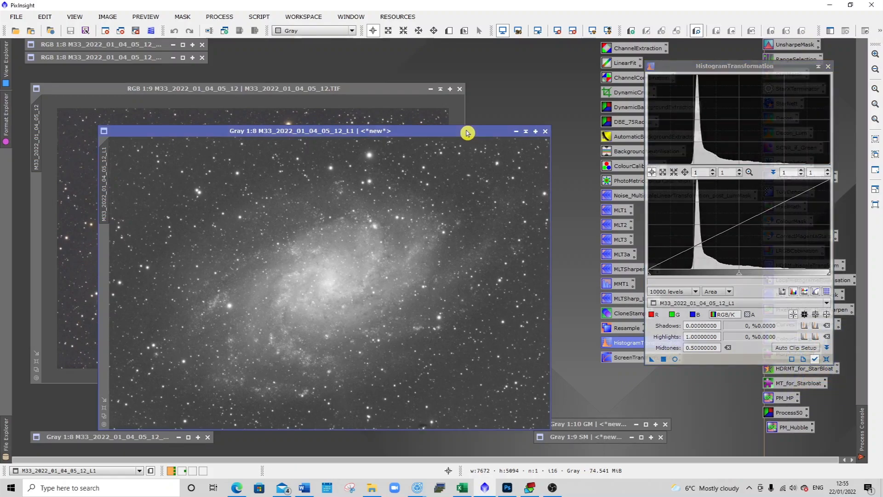
click(675, 359)
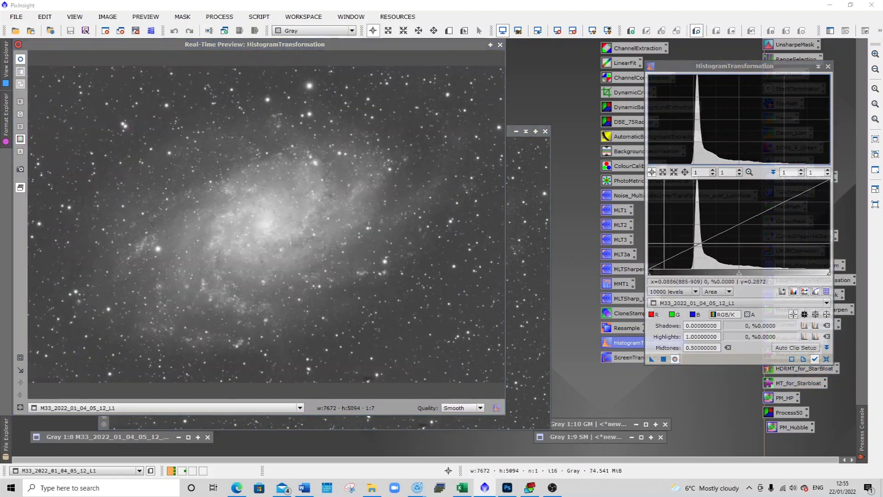
drag(649, 277, 680, 273)
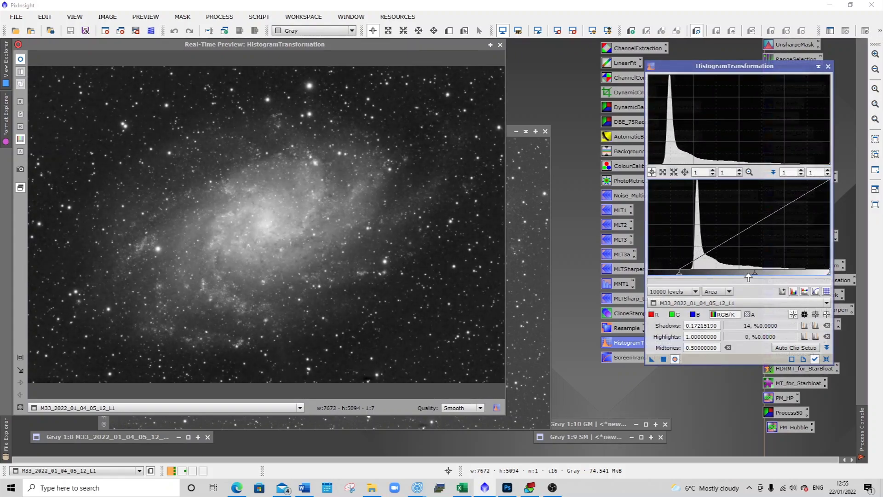
drag(755, 276, 718, 276)
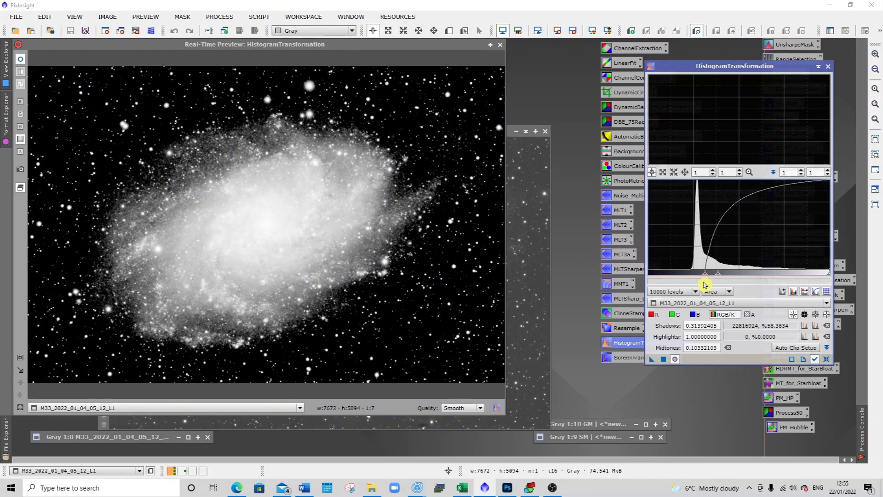
drag(705, 278, 703, 276)
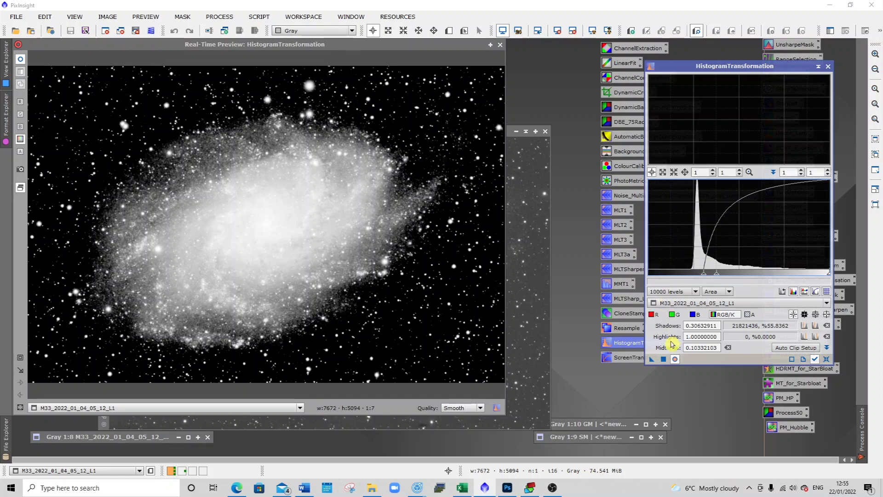
click(664, 360)
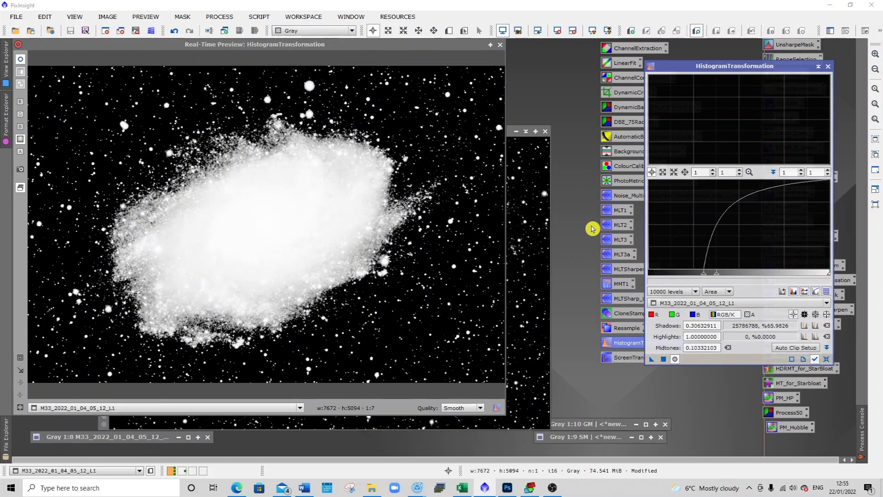
click(500, 46)
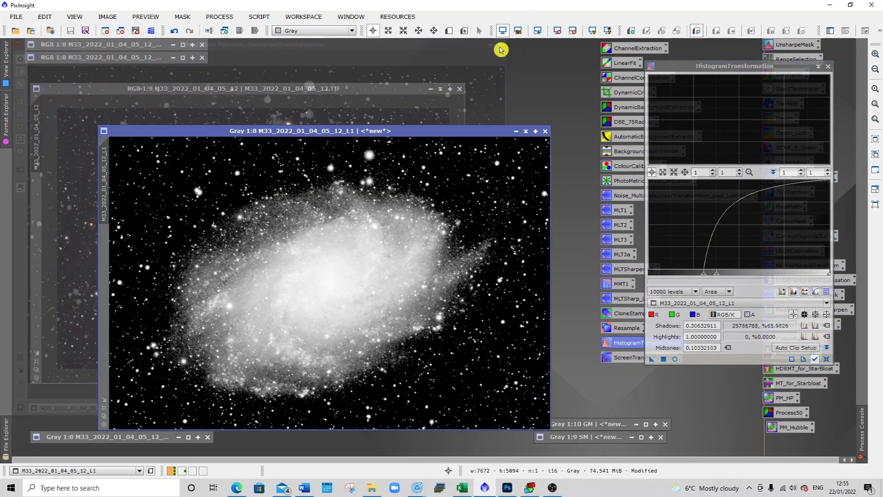
Step: Rename the stretched lightness image FM, park its collapsed window directly above GM, and close HistogramTransformation
right_click(106, 158)
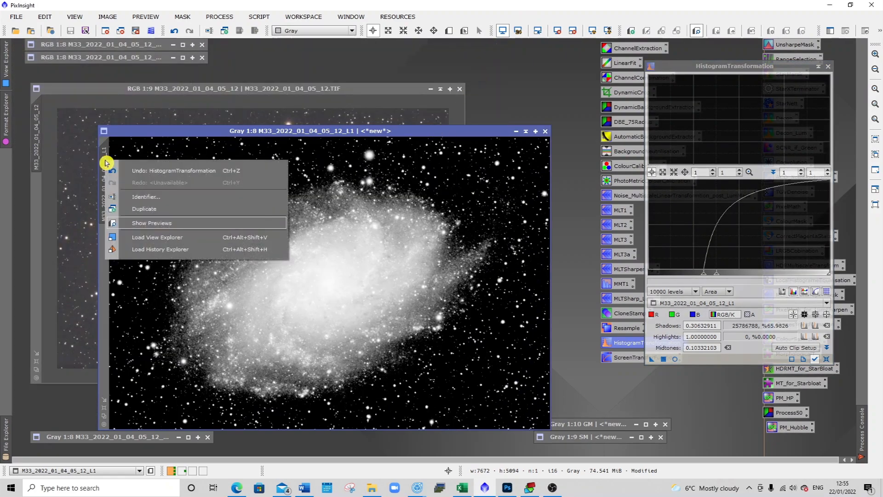
click(131, 203)
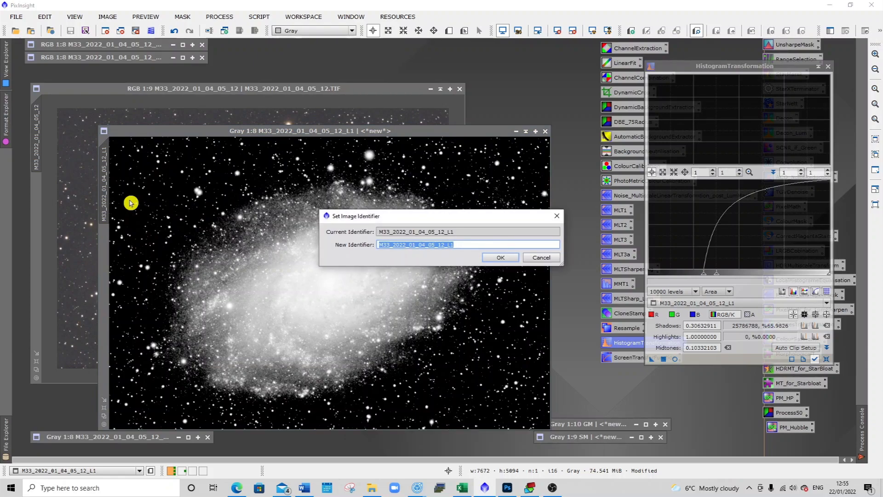
text(FM)
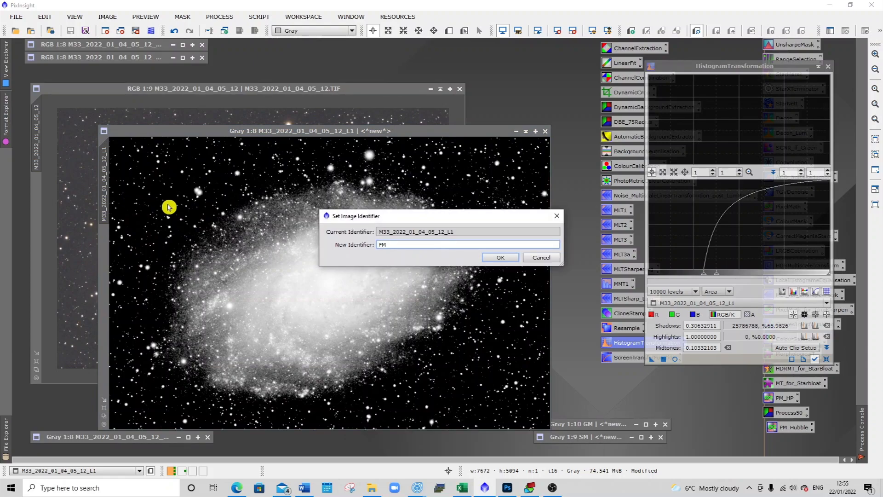
click(498, 258)
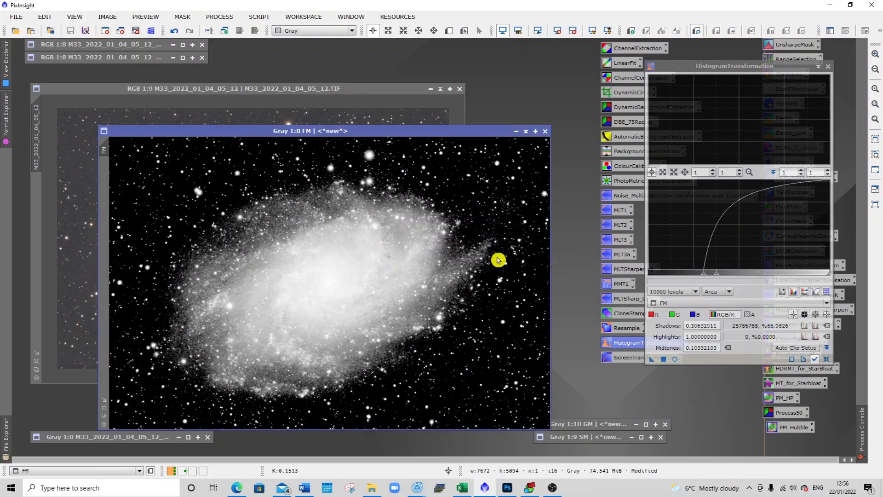
click(528, 133)
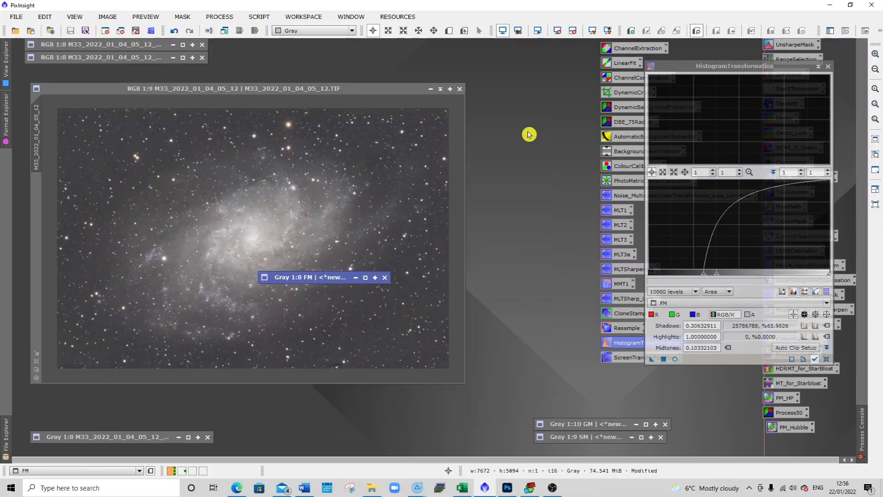
drag(315, 278, 583, 410)
click(828, 67)
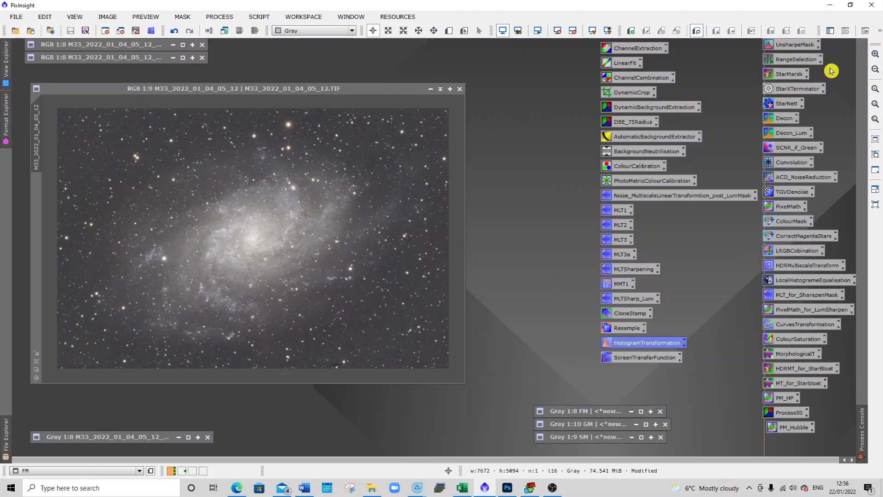
Step: Build and parse the PixelMath expression FM-SM for the RGB/K channel
double_click(787, 206)
drag(484, 226, 478, 124)
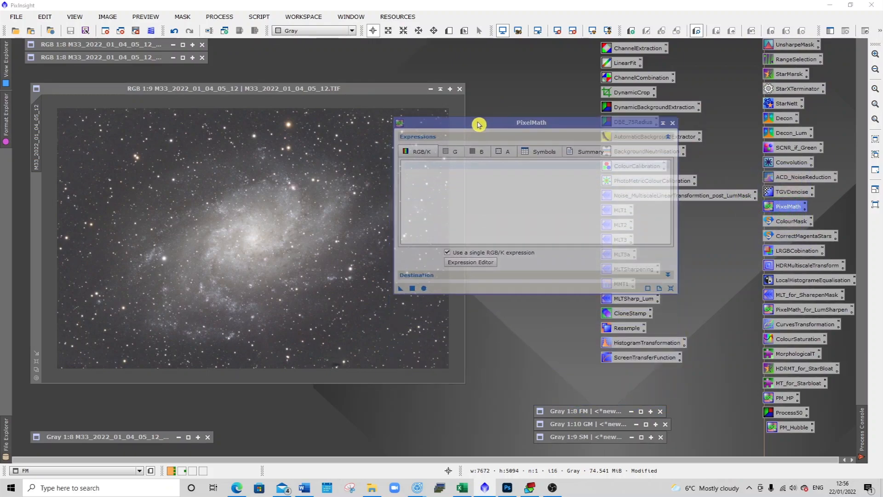
click(417, 165)
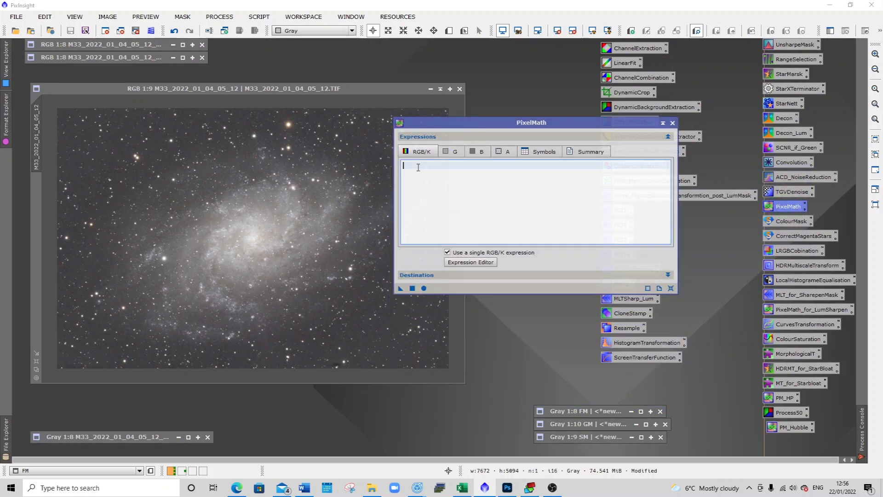
click(469, 264)
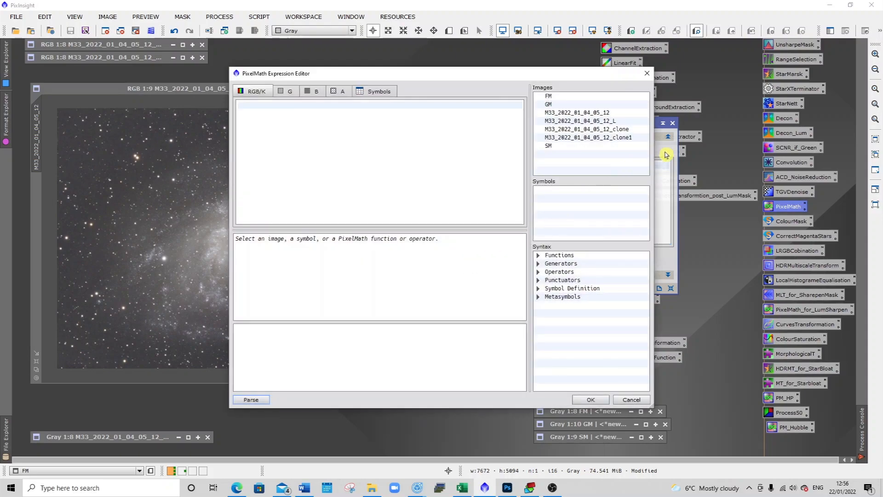
double_click(565, 98)
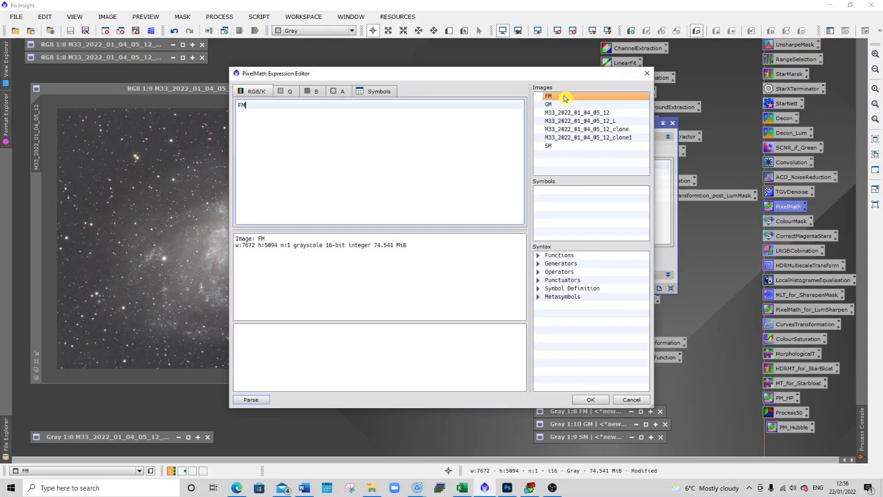
text(-)
double_click(562, 146)
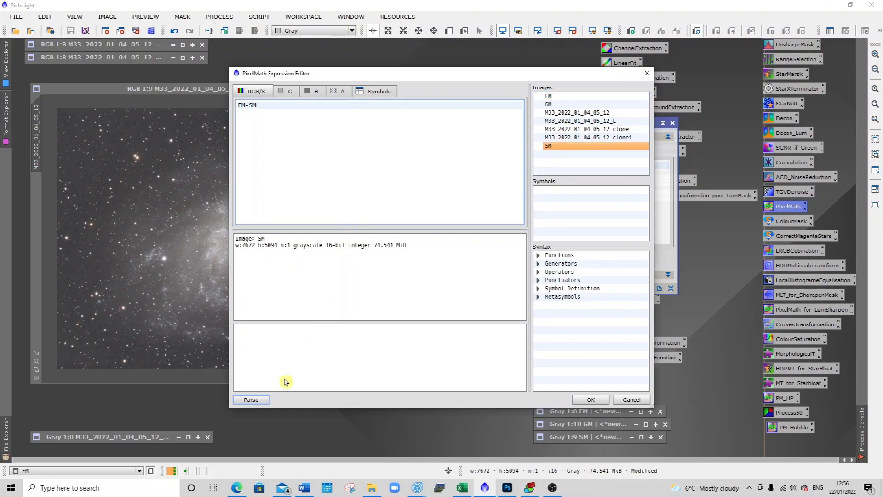
click(251, 399)
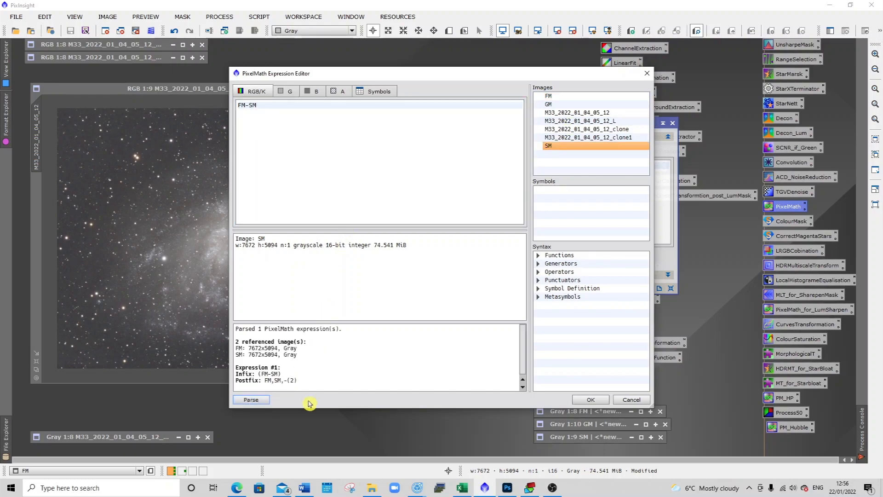
click(604, 401)
Step: Configure the PixelMath destination to create a new image in the Grayscale color space
click(483, 275)
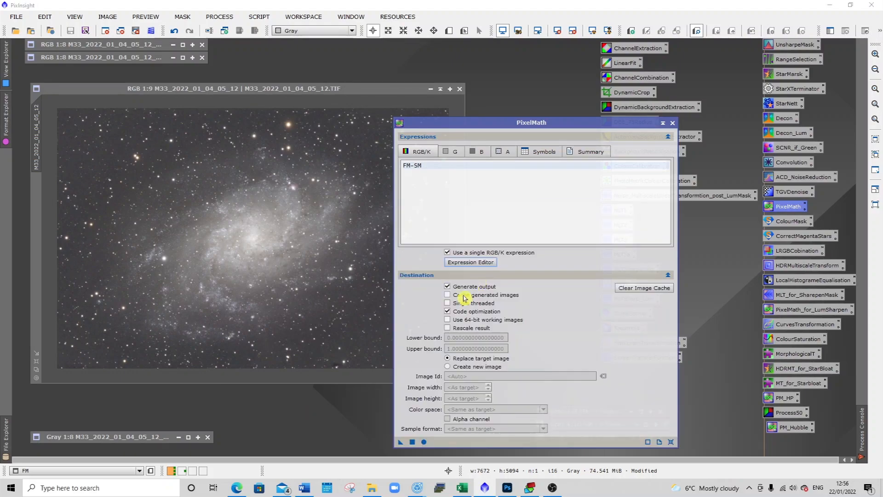
click(456, 368)
click(539, 409)
click(530, 432)
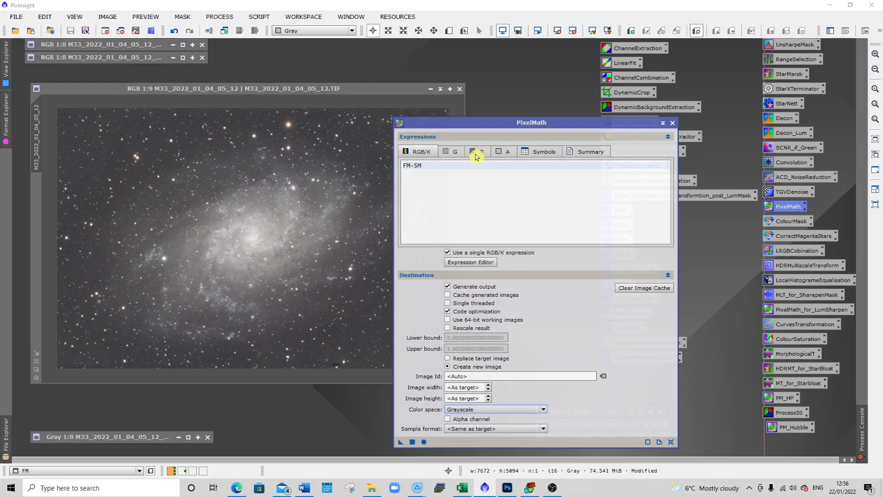
Step: Run the FM-SM PixelMath operation to generate the new image, and close PixelMath
drag(477, 123, 553, 77)
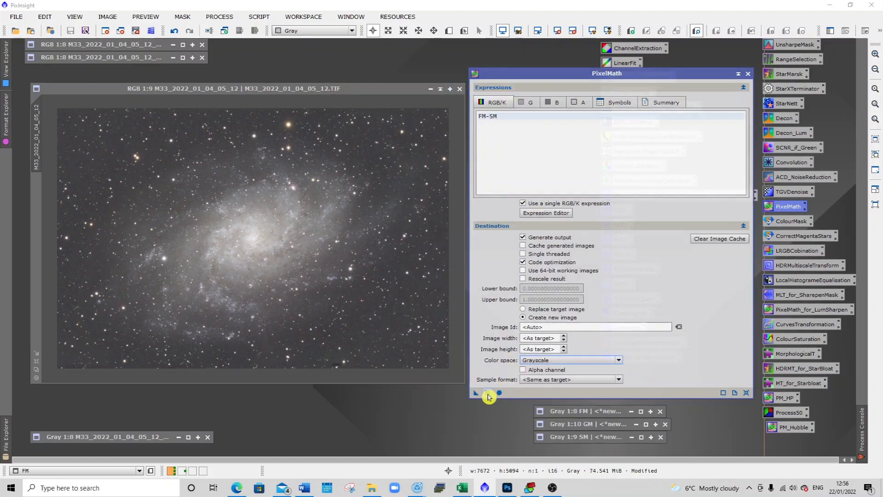
click(500, 393)
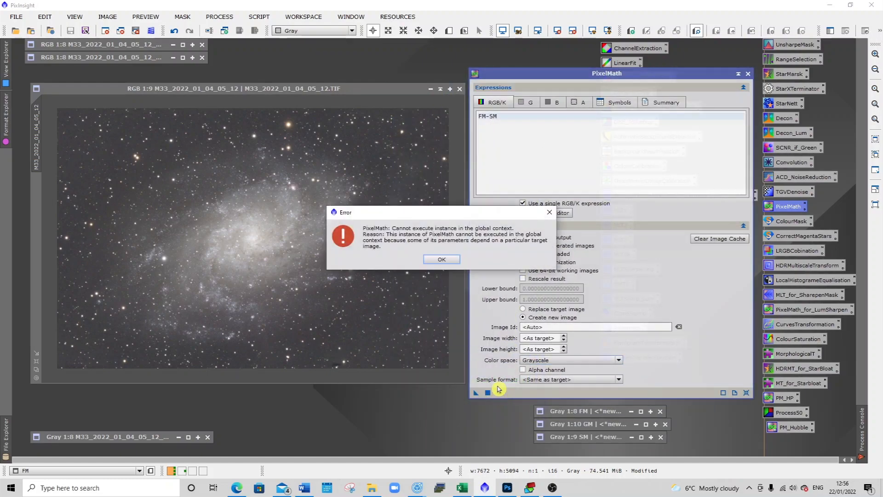
click(440, 260)
click(488, 392)
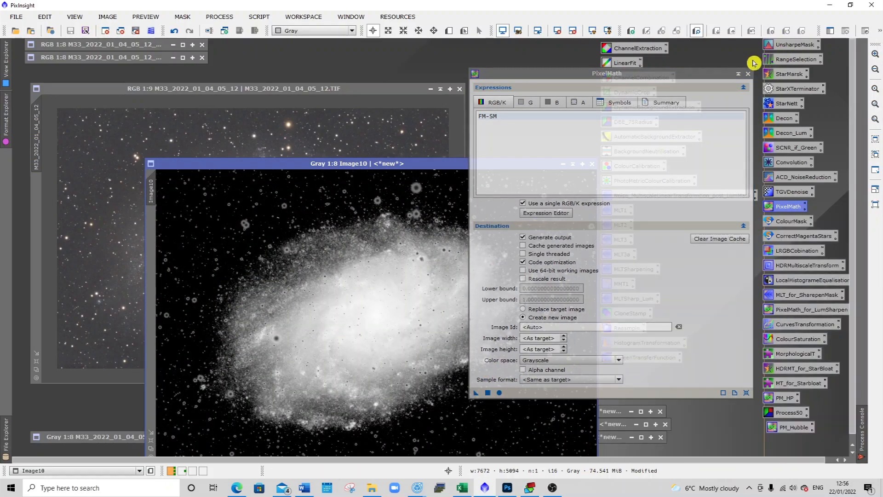
click(748, 75)
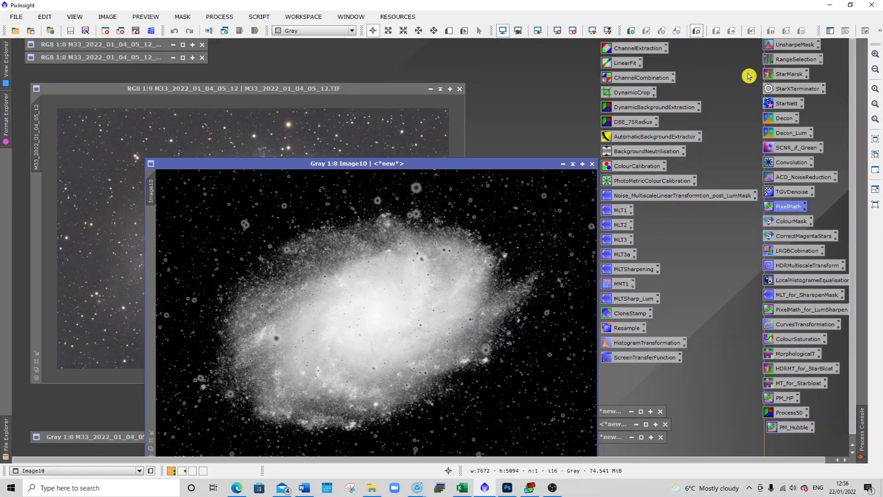
Step: Rename the PixelMath result DM and park its collapsed window directly above FM
right_click(151, 186)
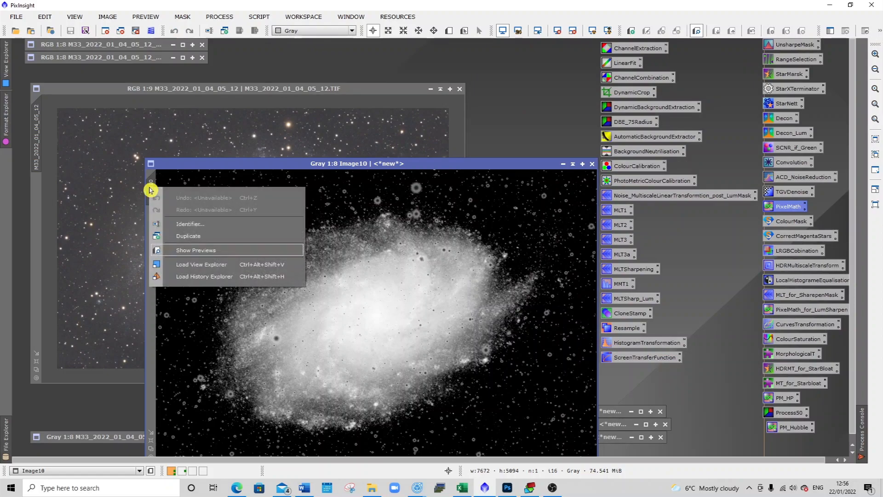
click(178, 224)
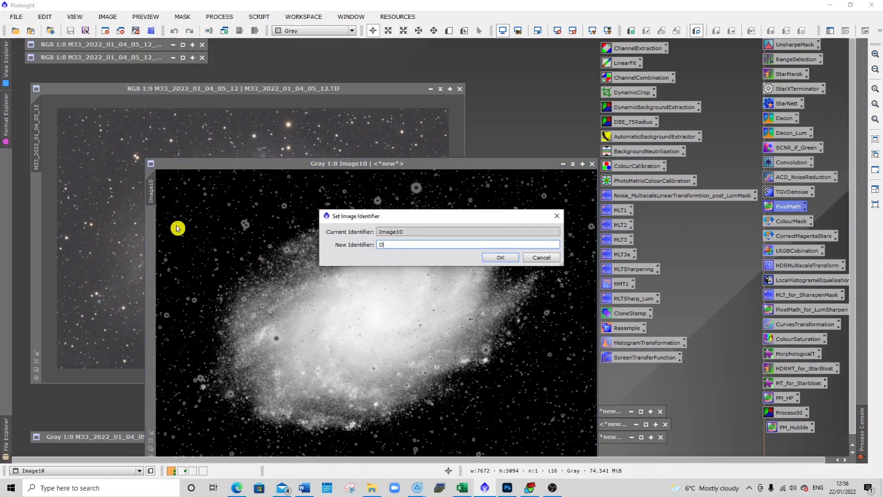
click(491, 258)
click(563, 164)
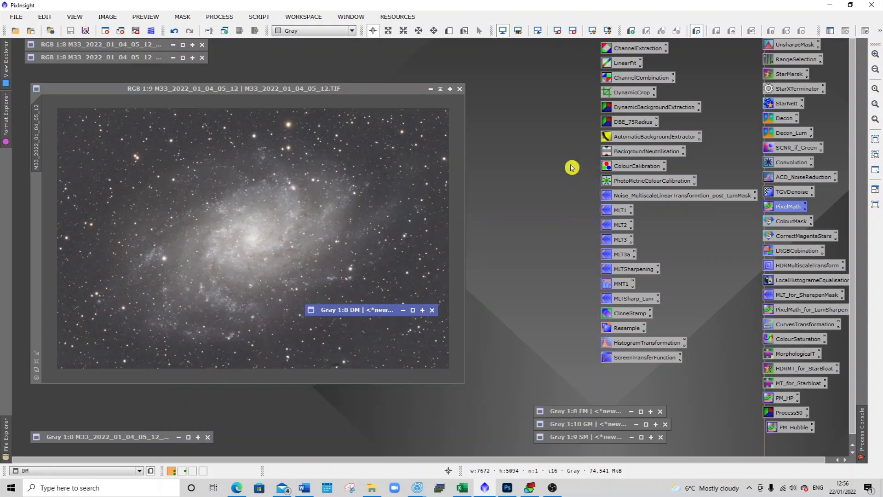
drag(347, 310, 576, 398)
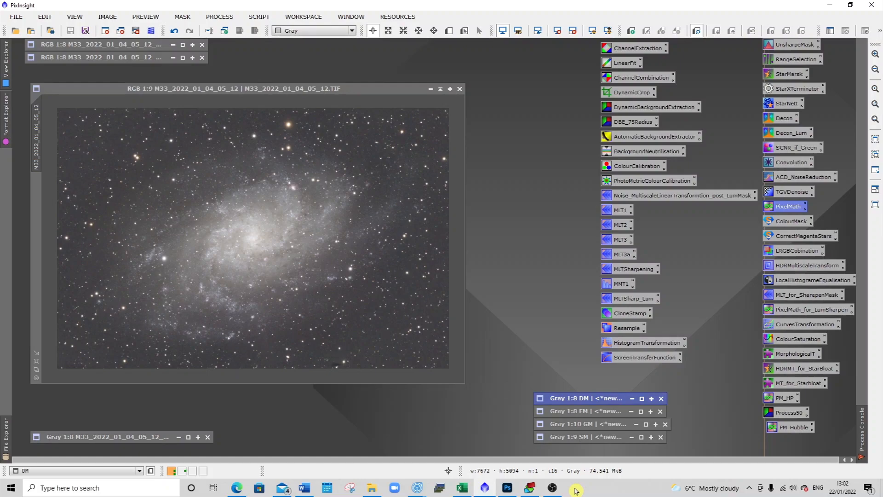
Step: Extract another lightness image from the RGB M33 image
click(389, 291)
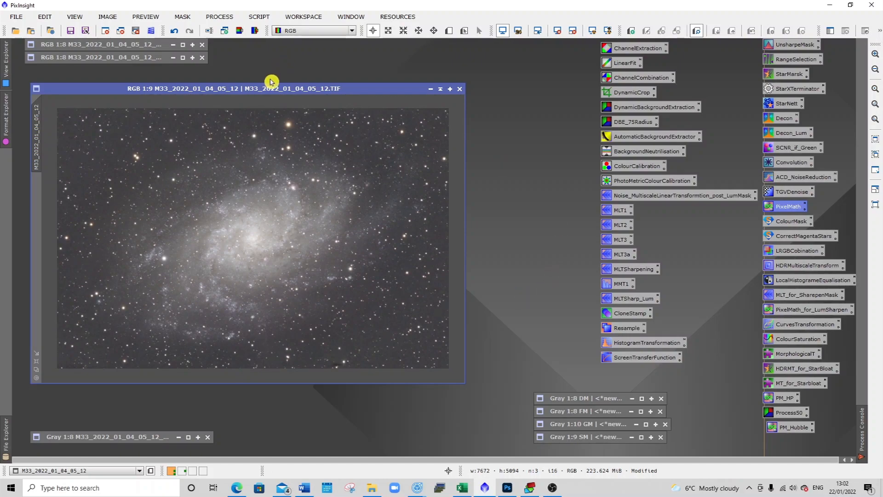
click(239, 30)
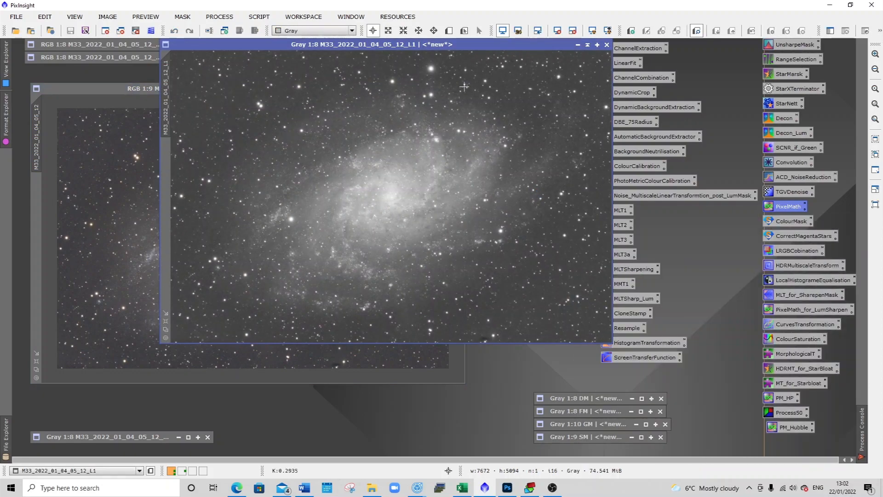
Step: Darken the newly extracted lightness image with HistogramTransformation at shadows 0.12405063, and close the process and its real-time preview
drag(497, 52, 418, 76)
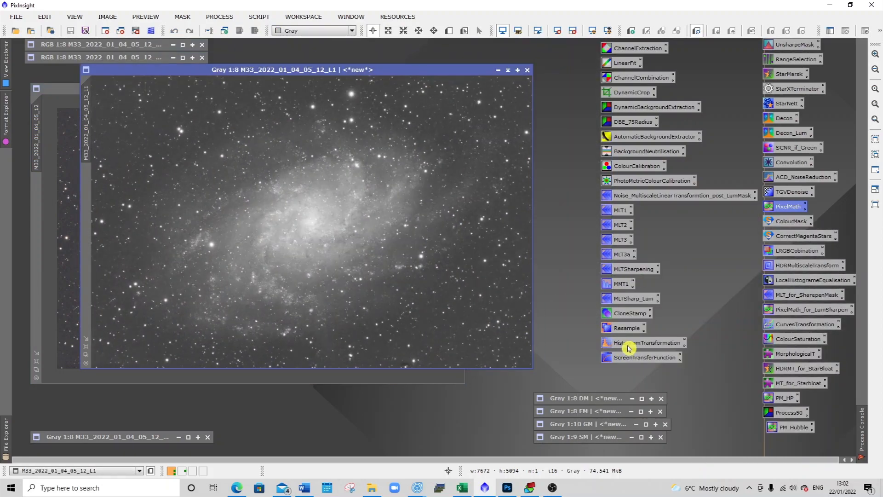
double_click(631, 347)
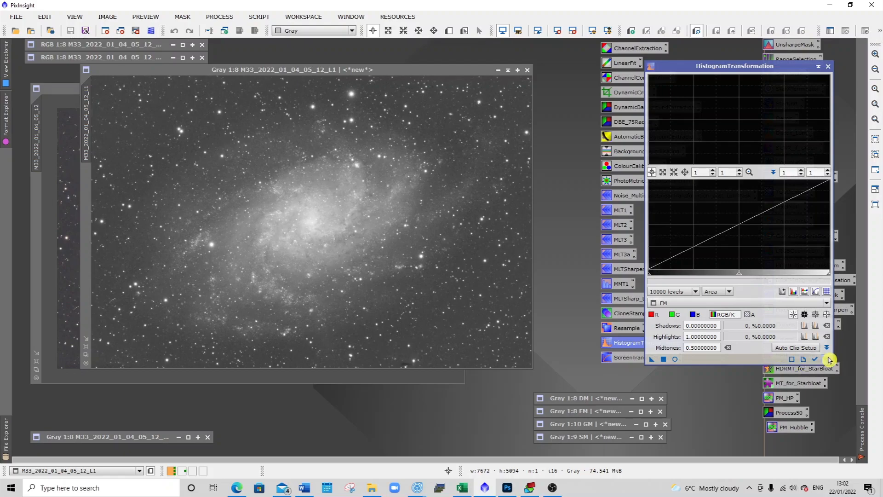
click(386, 70)
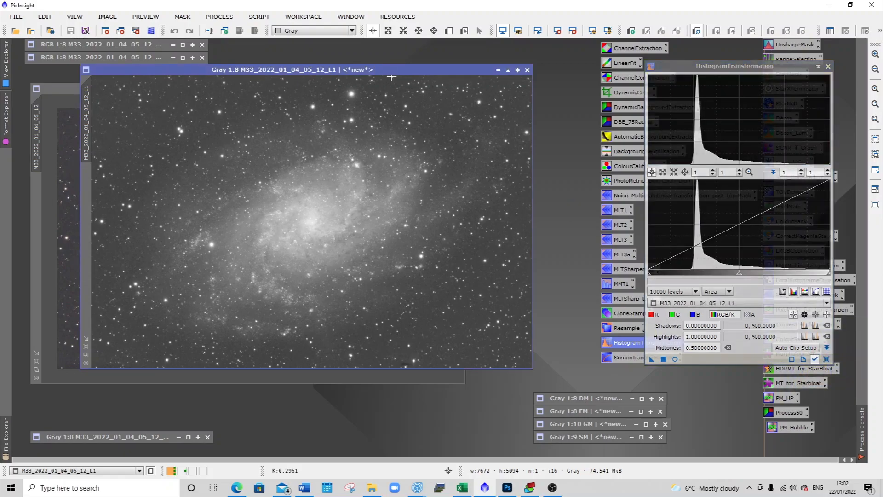
click(675, 359)
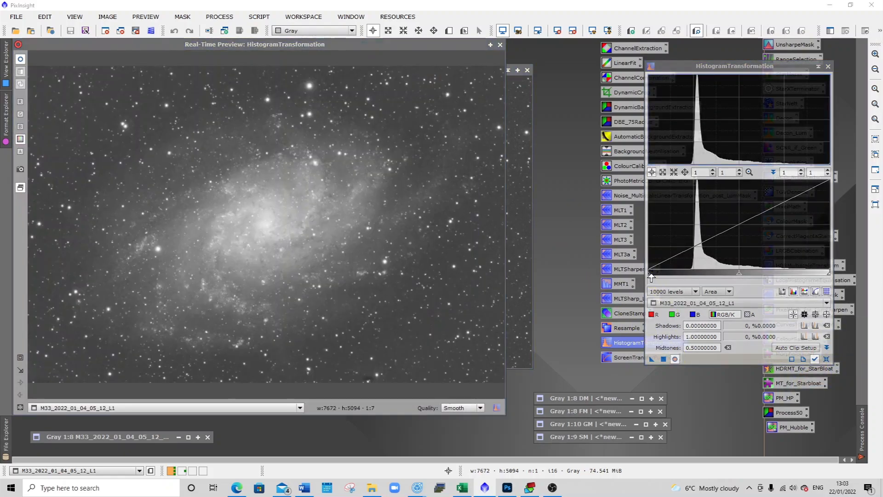
drag(650, 277, 670, 273)
click(663, 359)
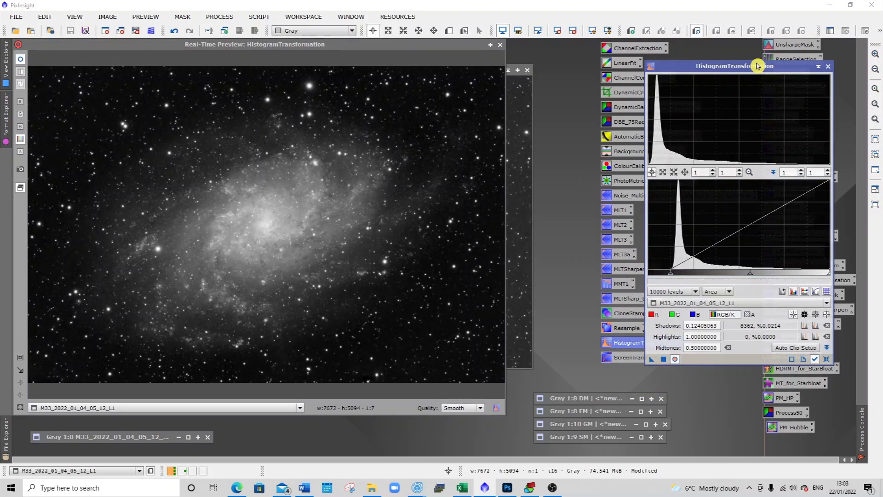
click(823, 66)
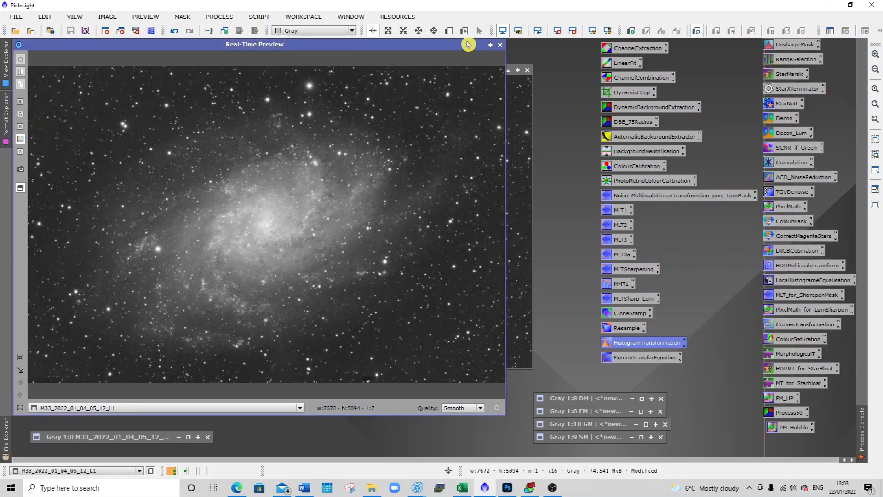
click(503, 45)
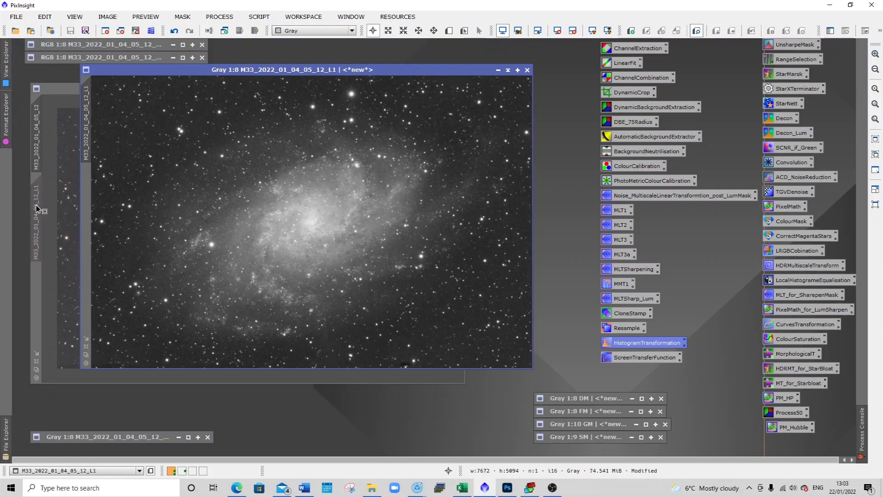
Step: Apply the adjusted lightness image as the RGB M33 image's mask and park its collapsed window directly above DM
click(508, 73)
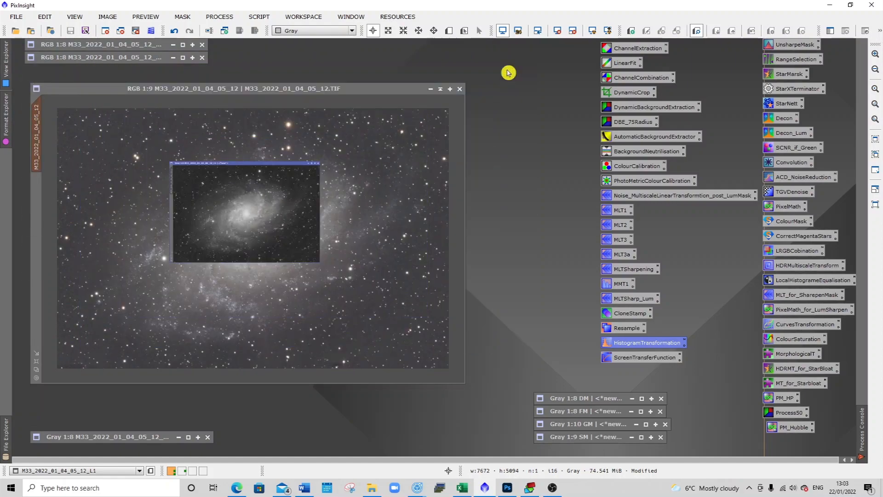
drag(262, 219, 586, 385)
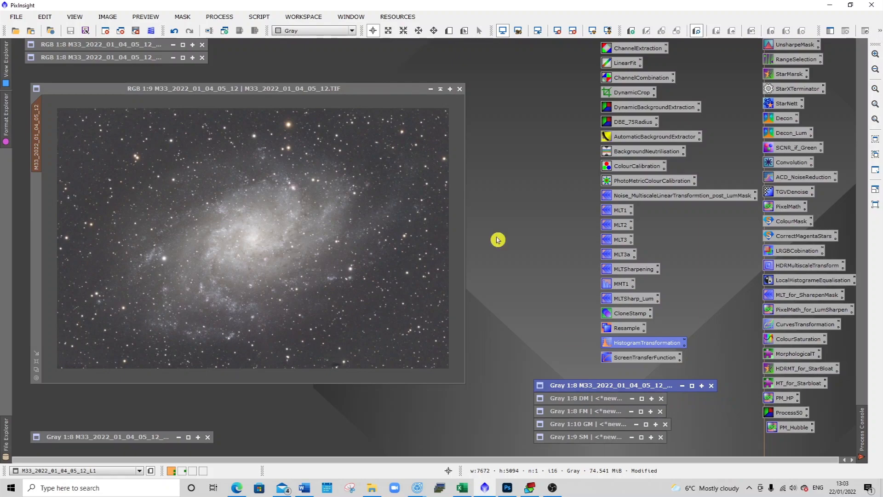
Step: Preview CurvesTransformation on the masked RGB M33 image and shape its RGB/K curve with points 0.10078 to 0.06718 and 0.61240 to 0.58915
click(373, 89)
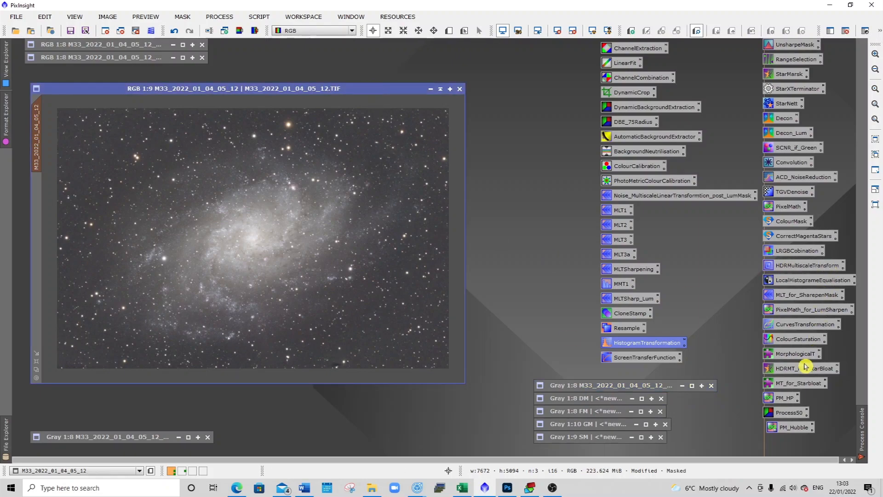
double_click(802, 328)
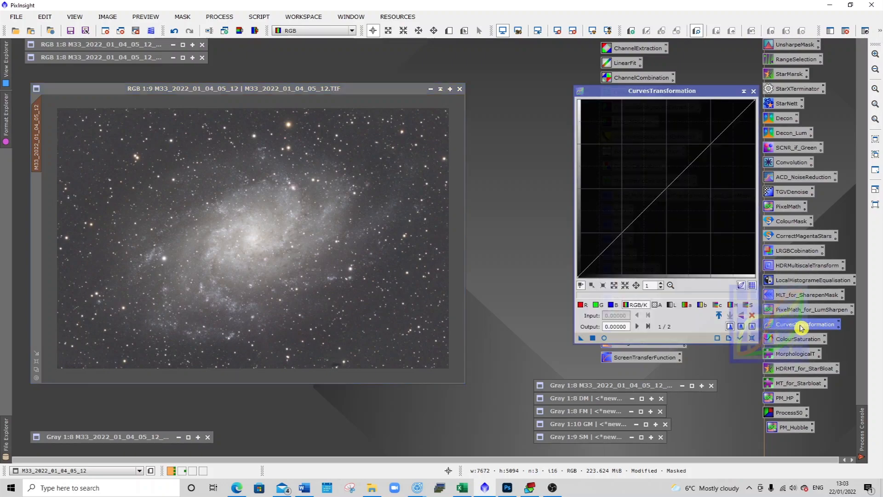
click(742, 339)
click(344, 91)
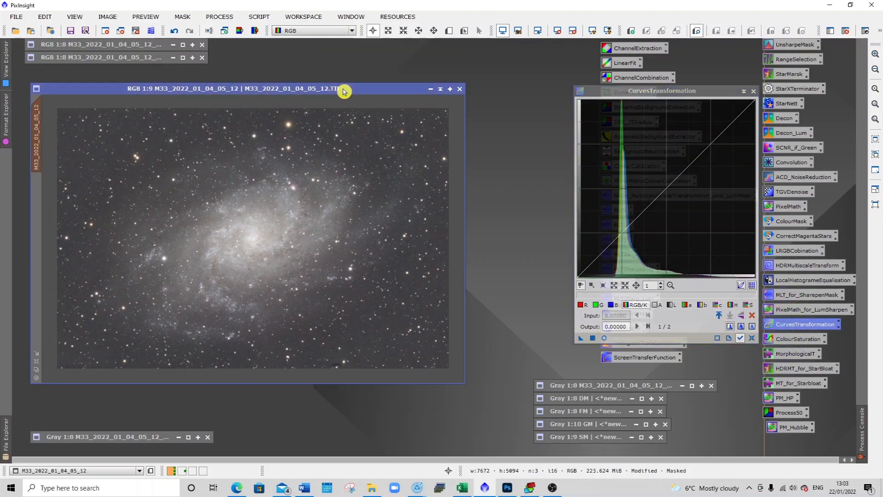
click(606, 339)
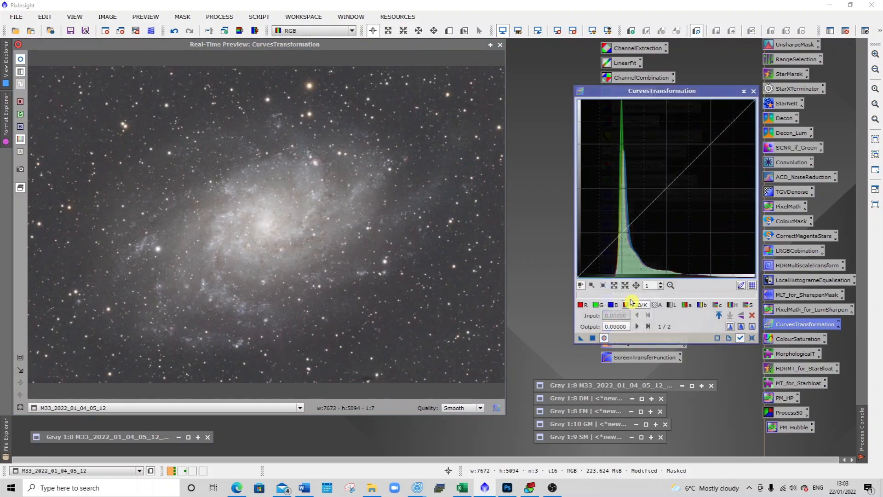
click(588, 269)
drag(587, 269, 590, 269)
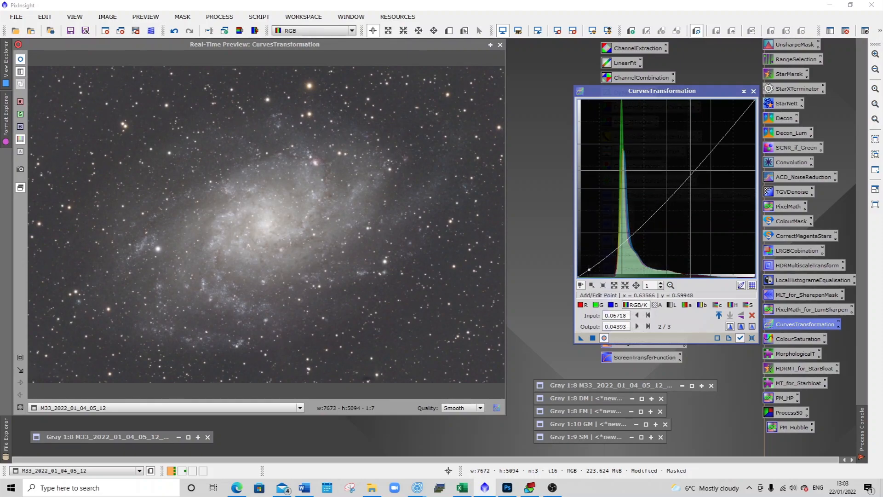
click(687, 172)
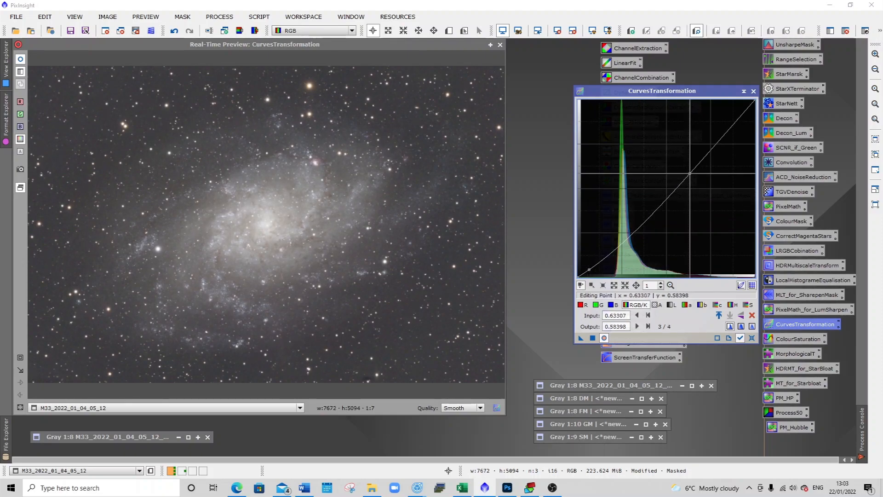
drag(687, 172, 687, 172)
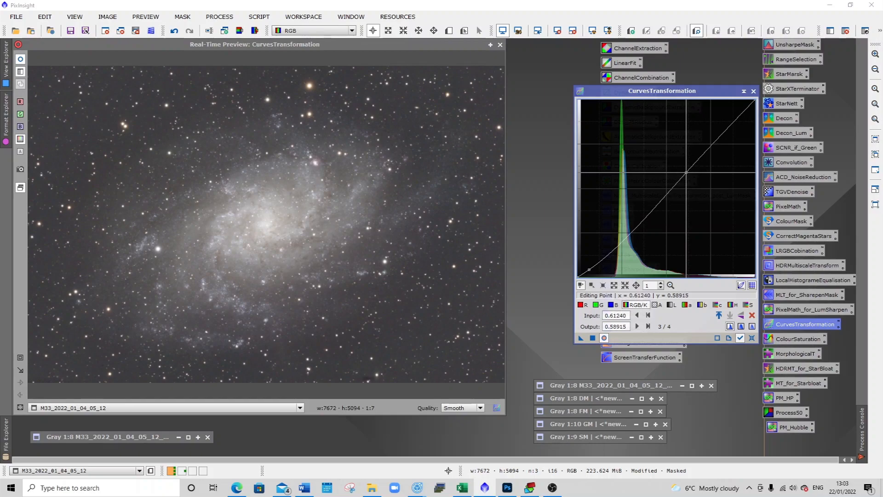
click(589, 269)
mouse_move(589, 269)
mouse_down()
mouse_move(613, 270)
mouse_move(619, 253)
mouse_move(596, 266)
mouse_up()
Step: Apply the RGB/K curve to the M33 image repeatedly, and close the preview and CurvesTransformation
click(592, 338)
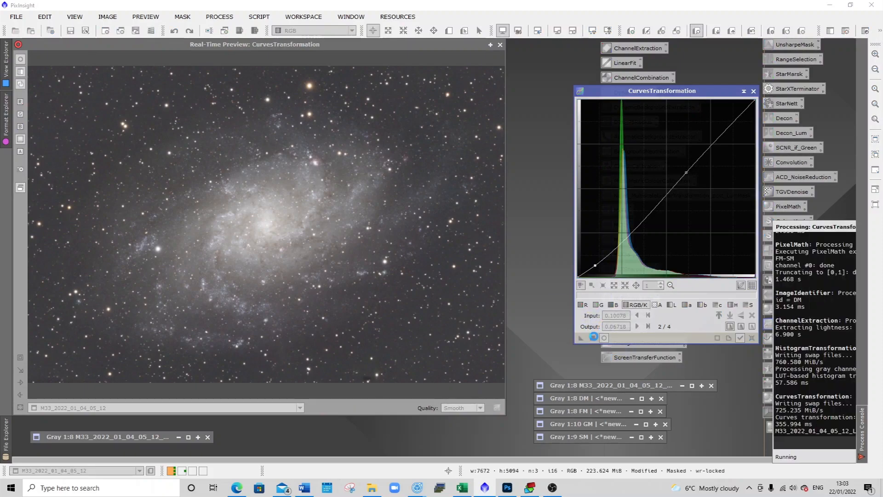
click(593, 338)
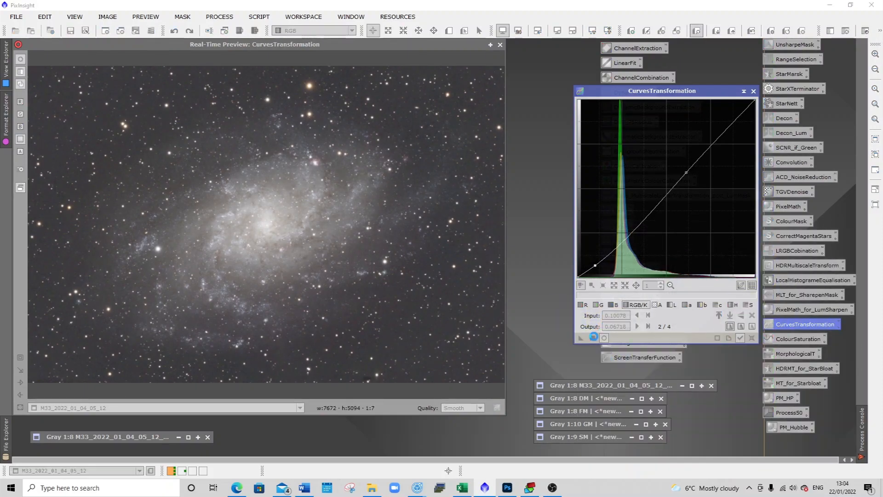
click(595, 339)
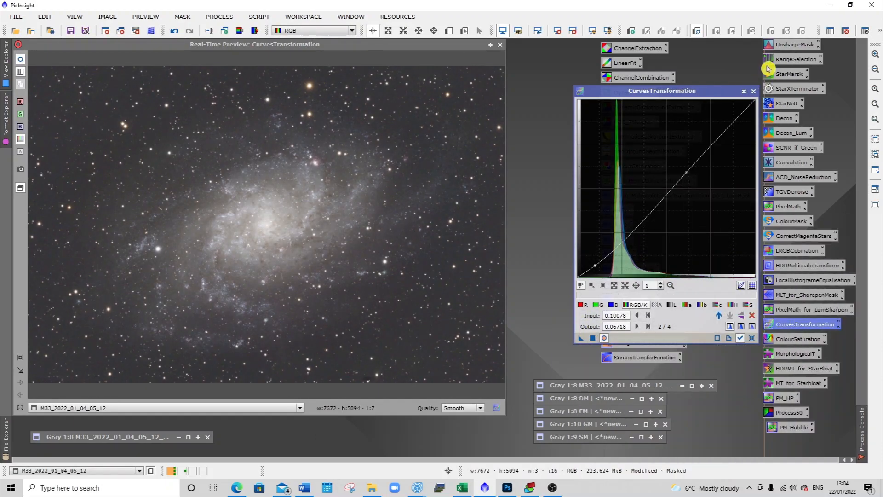
click(500, 45)
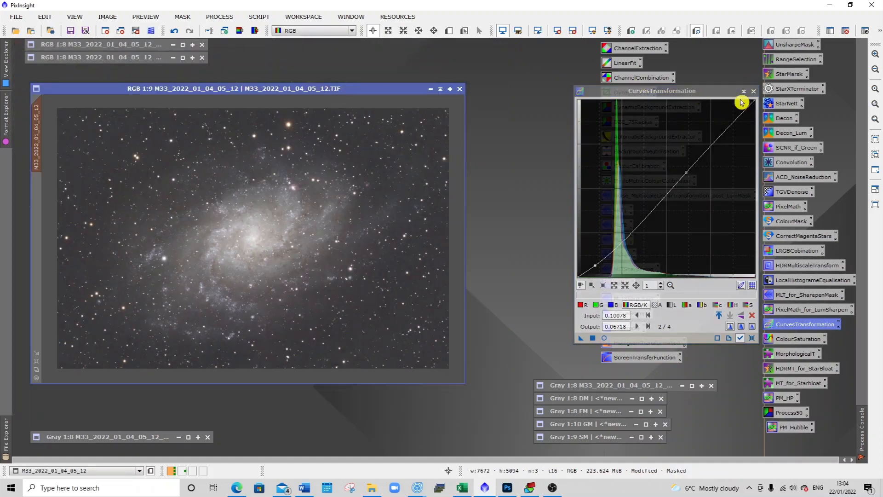
click(753, 91)
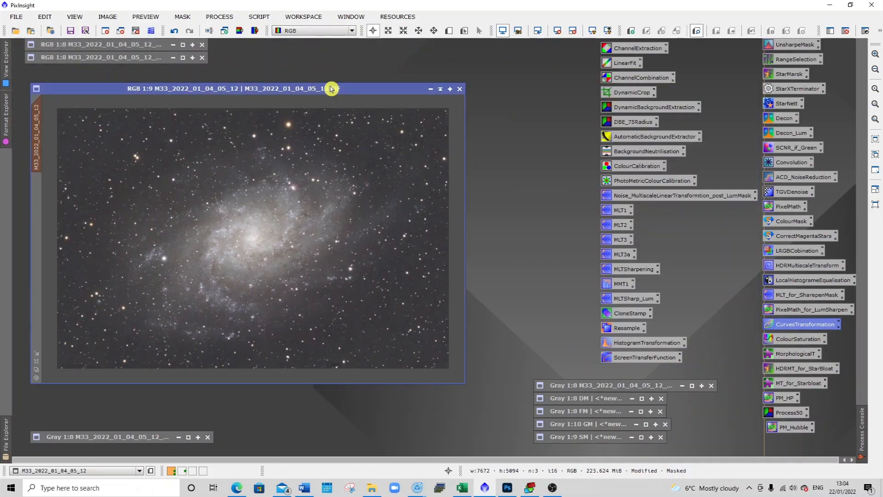
Step: Replace the RGB M33 image's lightness mask with the SM star mask, and collapse the SM window again
click(183, 17)
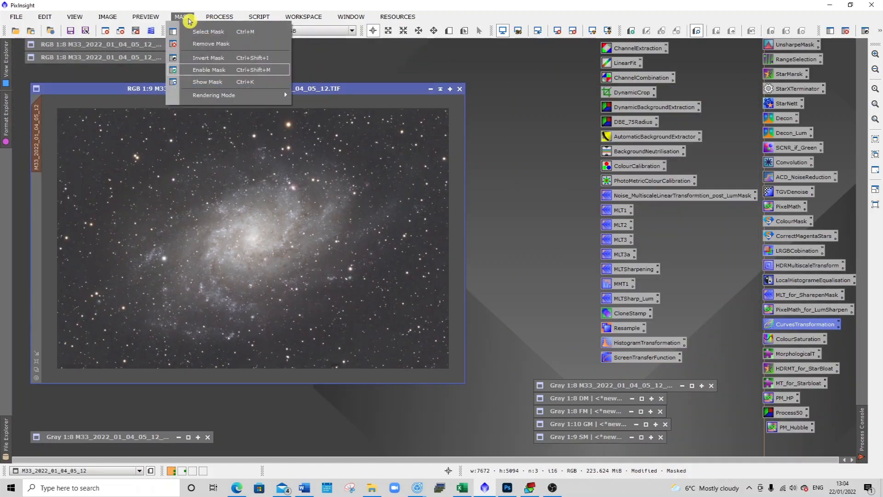
click(201, 44)
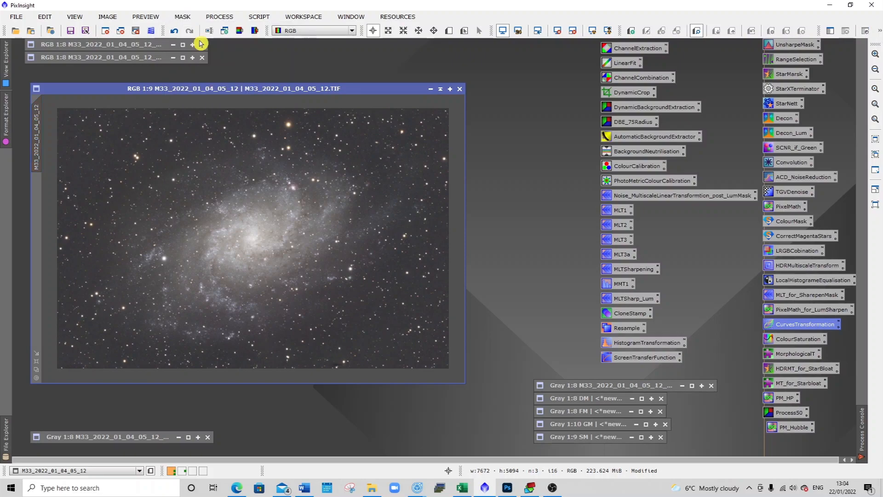
click(642, 437)
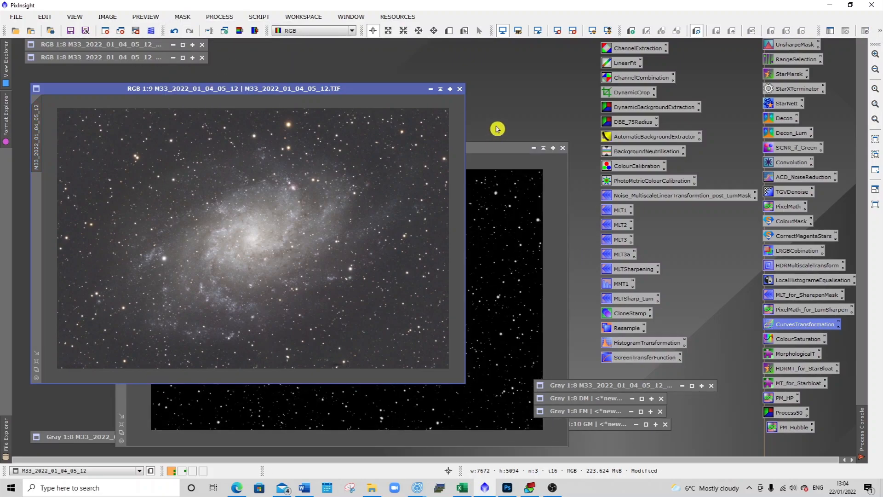
click(503, 147)
drag(122, 166, 37, 188)
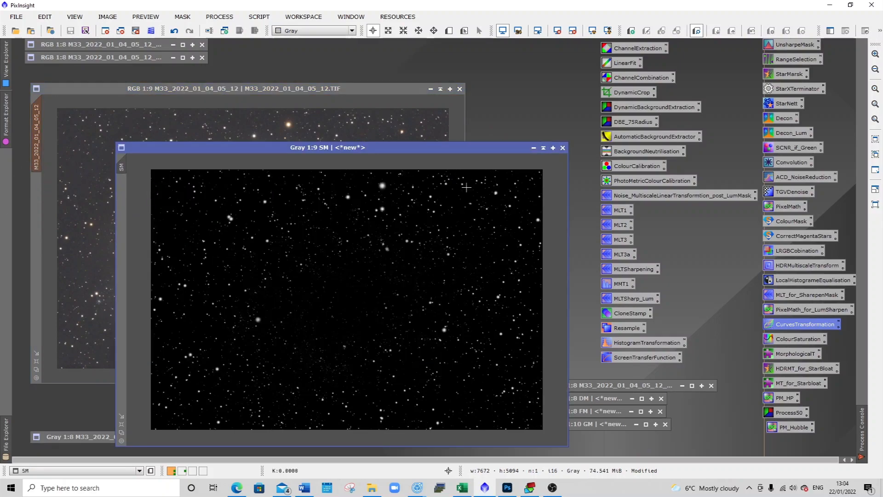
click(543, 149)
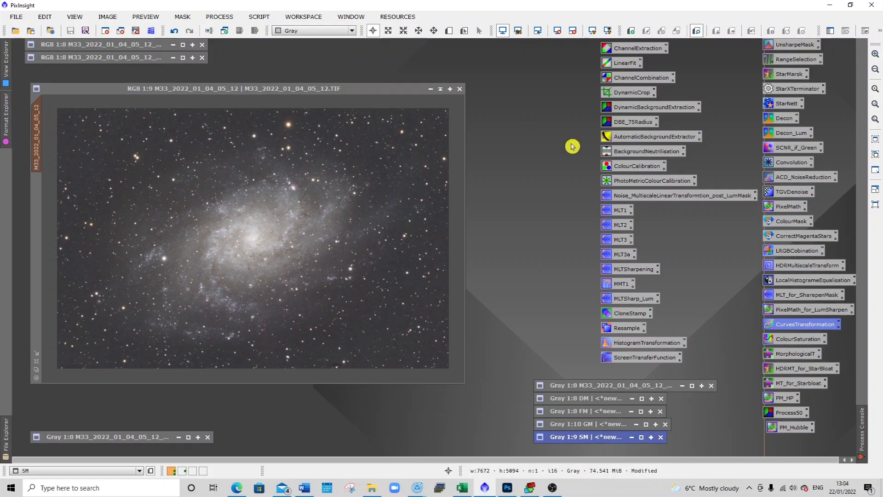
Step: Boost star colour in the SM-masked RGB image by applying a CurvesTransformation saturation curve with a point at 0.47287 to 0.85530
double_click(810, 326)
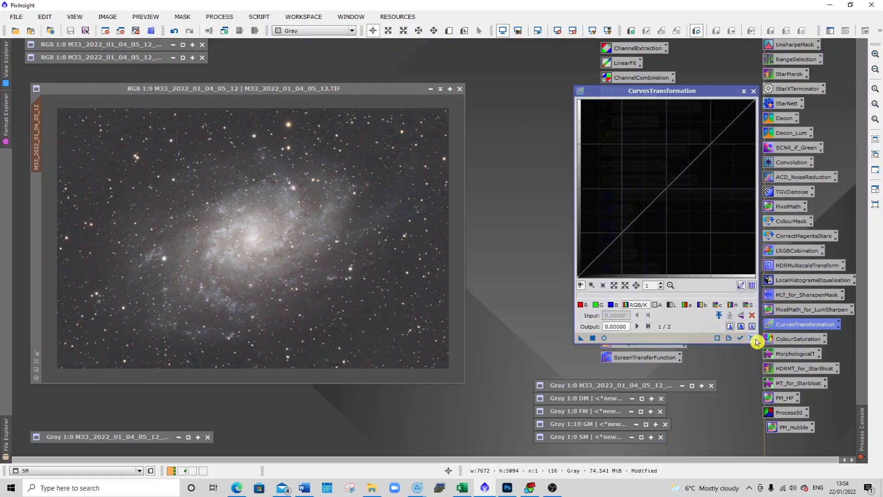
click(605, 338)
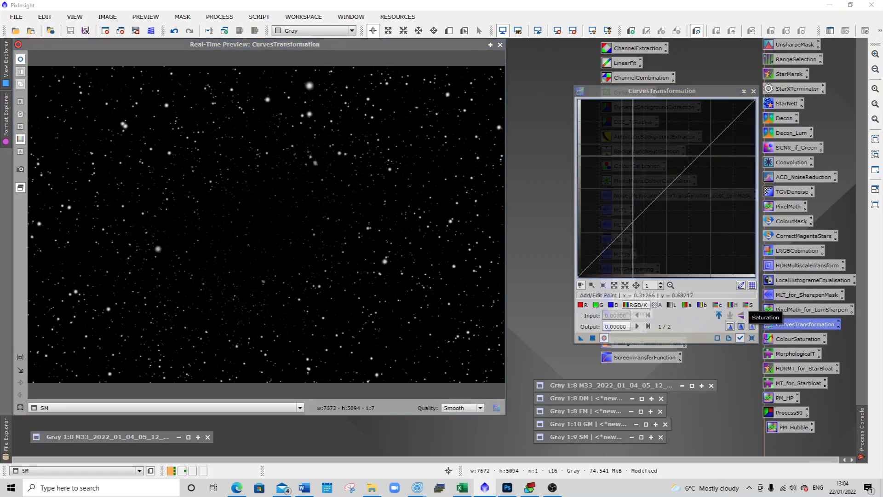
click(500, 44)
click(388, 87)
click(605, 339)
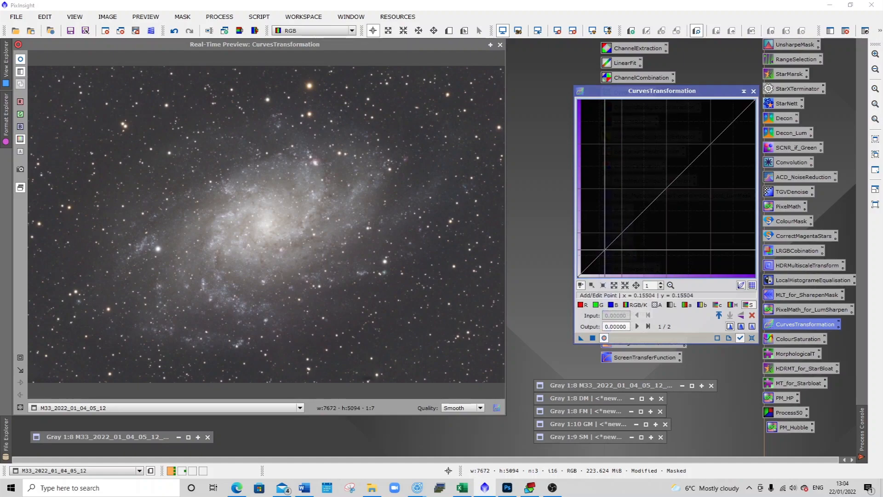
drag(663, 172, 662, 125)
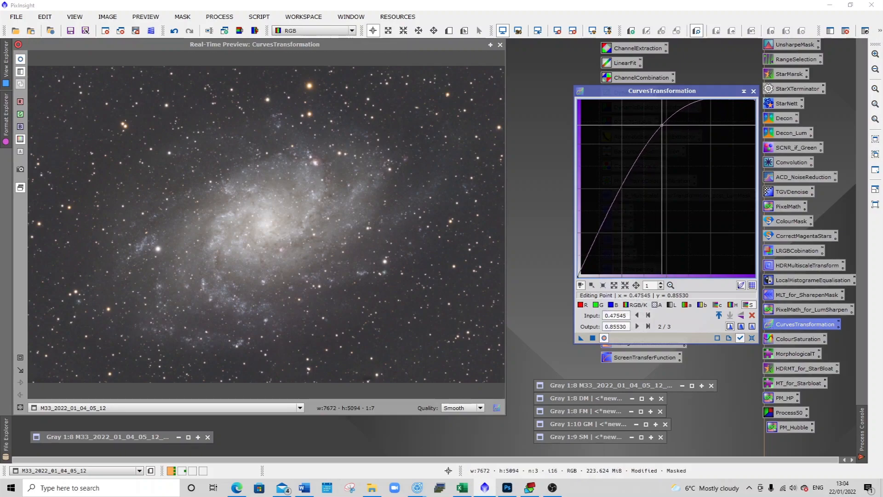
click(592, 339)
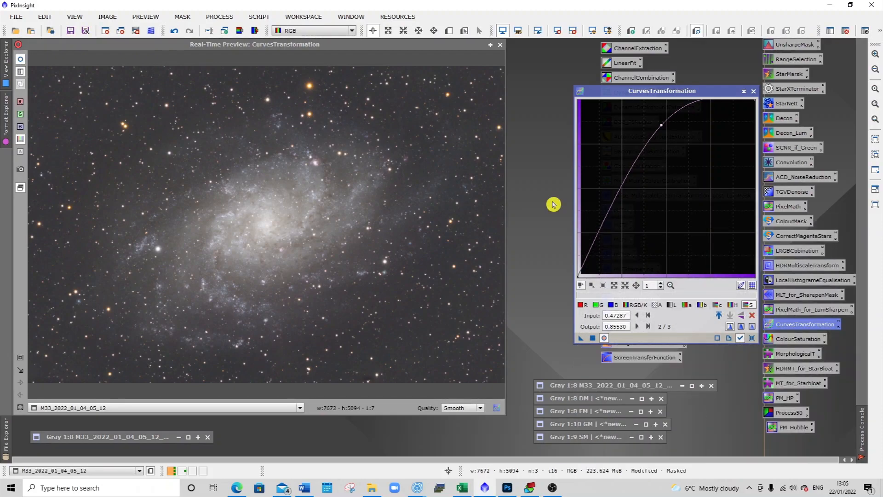
Step: Move the saturation curve point to 0.57106 to 0.78036, apply it to the RGB image, and close the preview and CurvesTransformation
drag(661, 125, 679, 139)
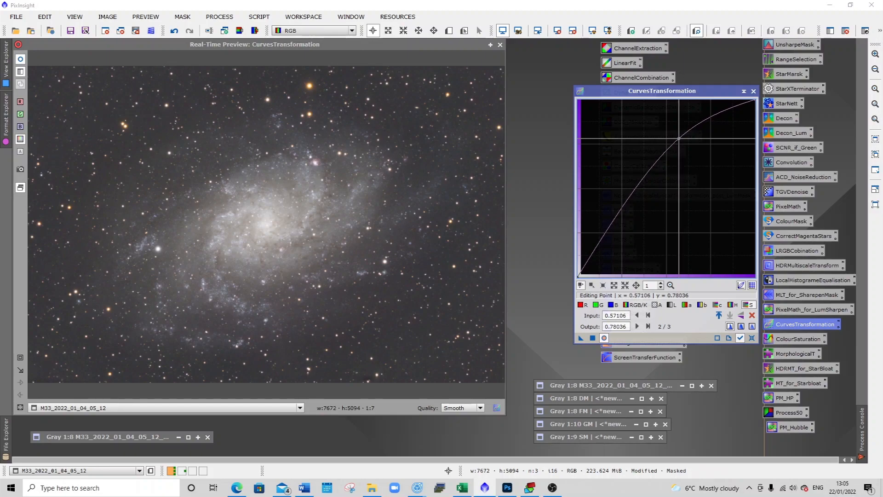
click(593, 338)
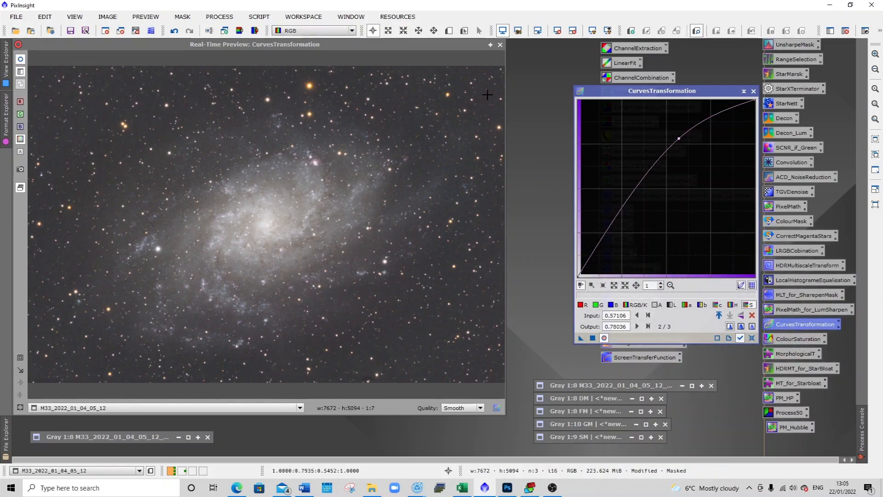
click(501, 46)
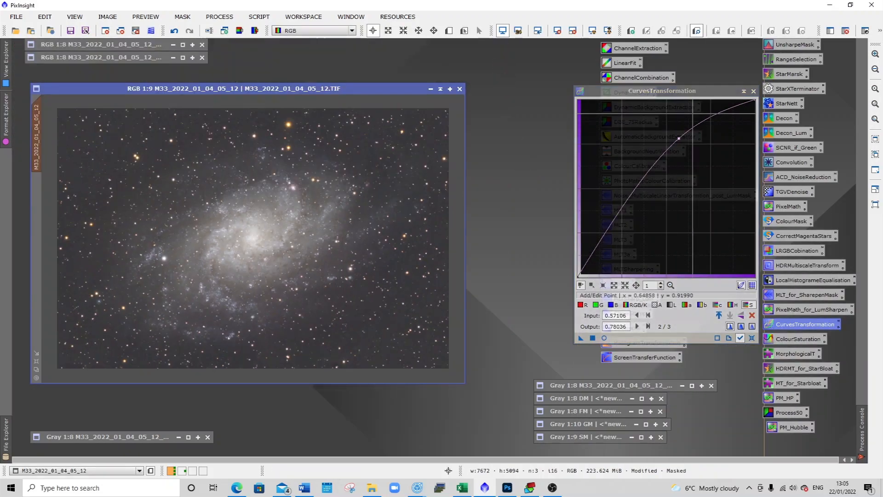
click(756, 93)
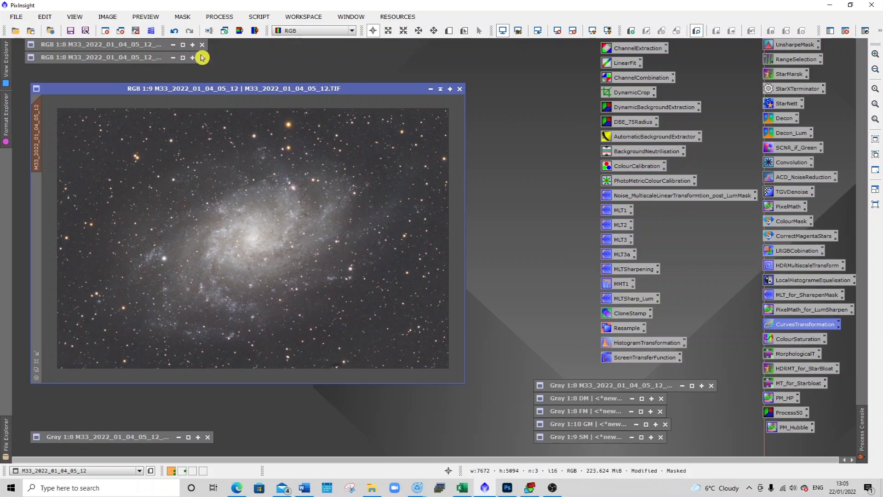
Step: Replace the RGB M33 image's SM star mask with the DM mask, and collapse the DM window again
click(183, 17)
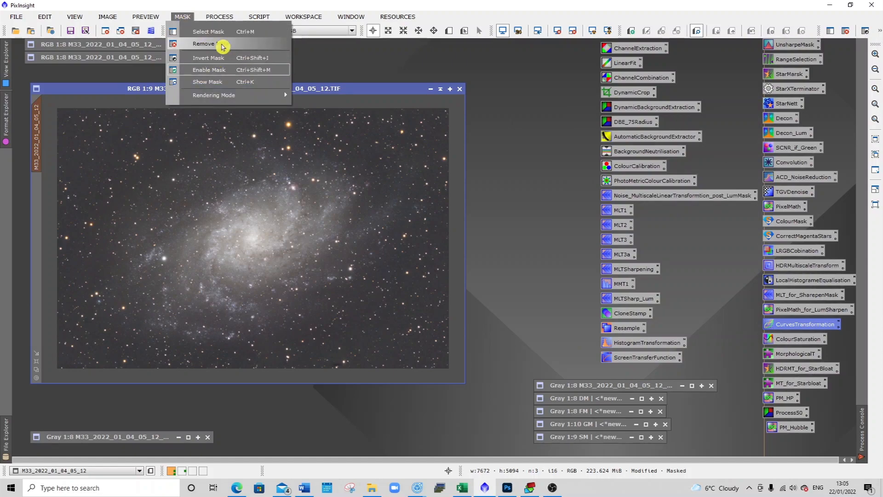
click(229, 47)
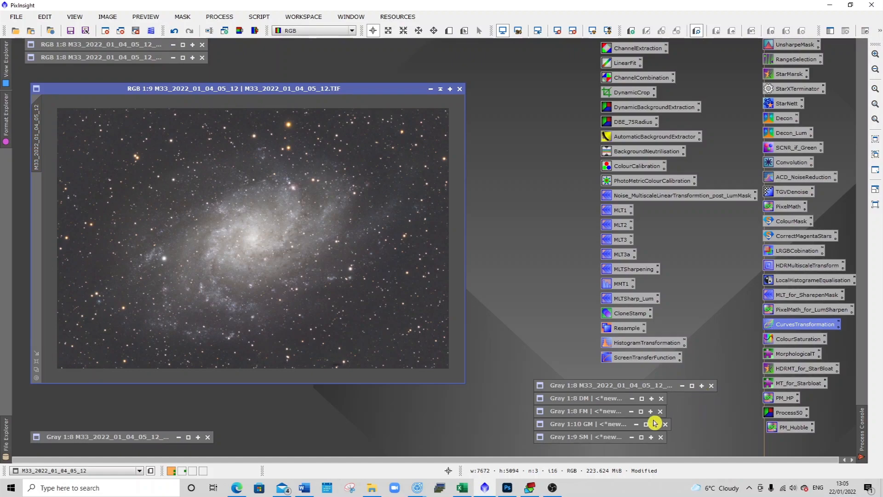
click(642, 399)
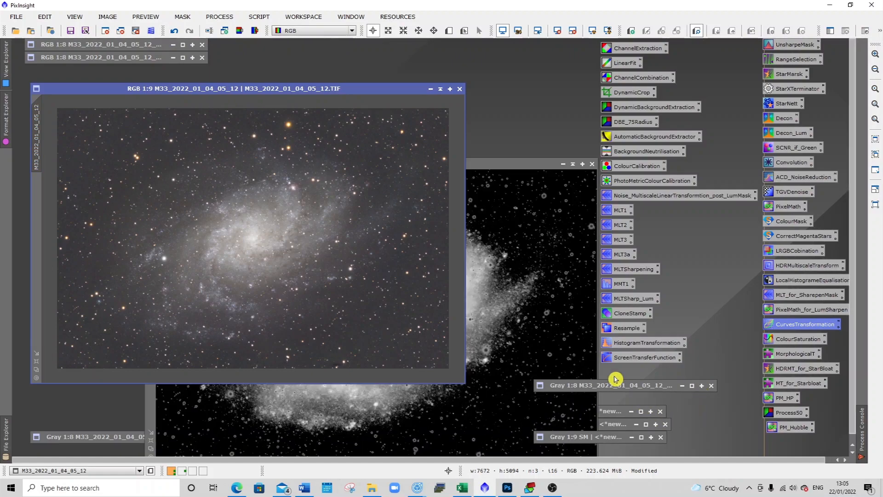
click(529, 166)
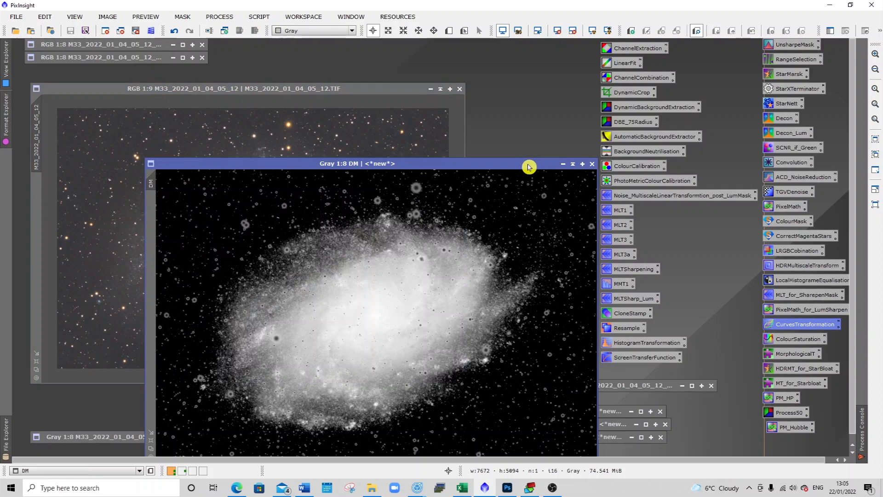
drag(152, 184, 40, 189)
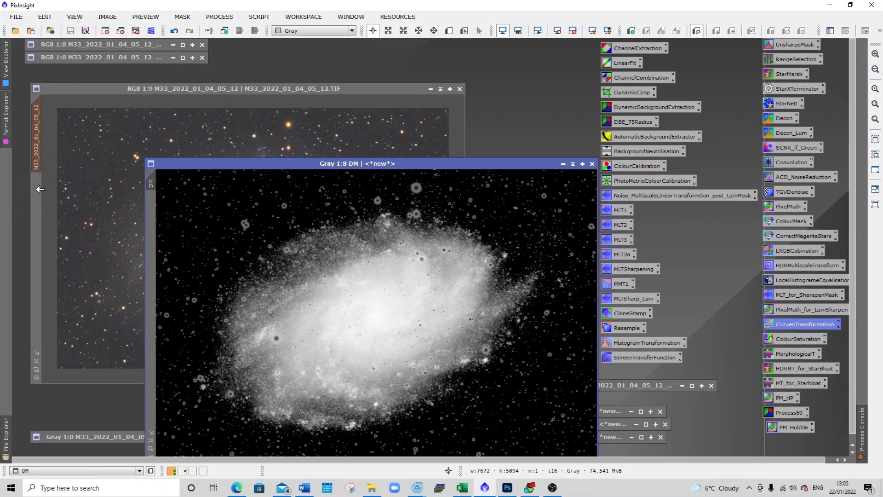
click(574, 165)
click(236, 92)
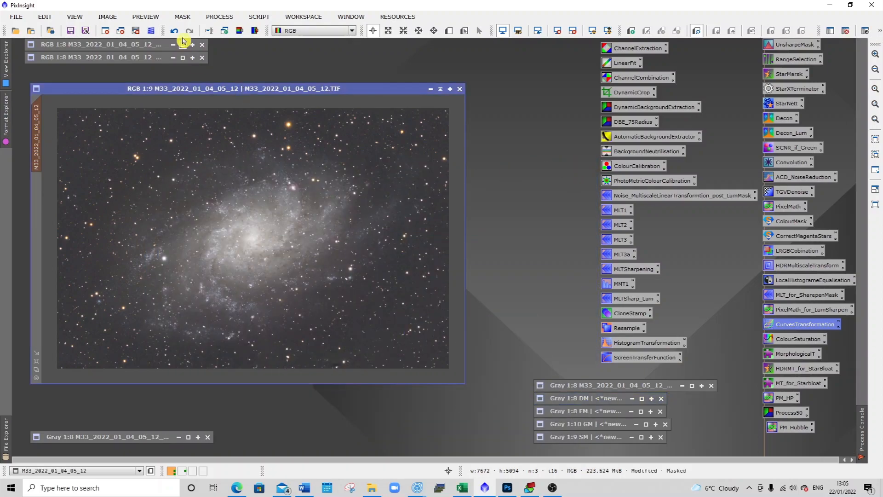
Step: Show the DM mask overlay on the RGB image to check its coverage, and hide it again
click(183, 17)
click(208, 84)
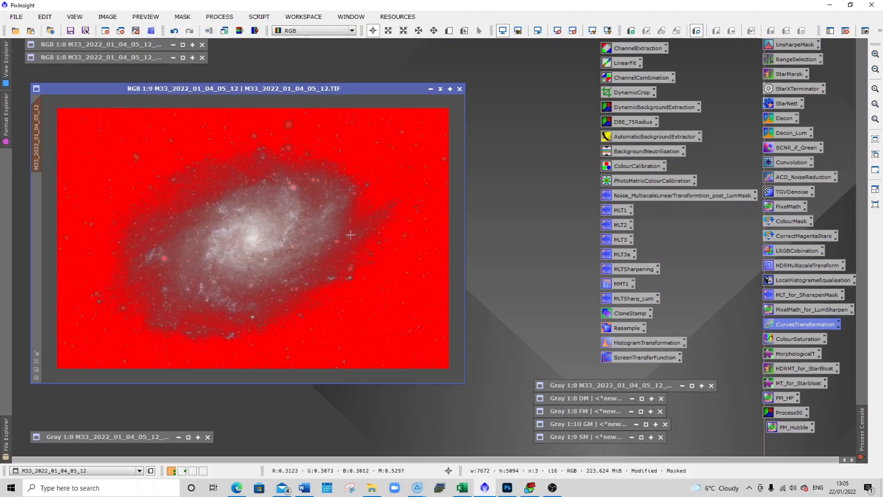
click(183, 17)
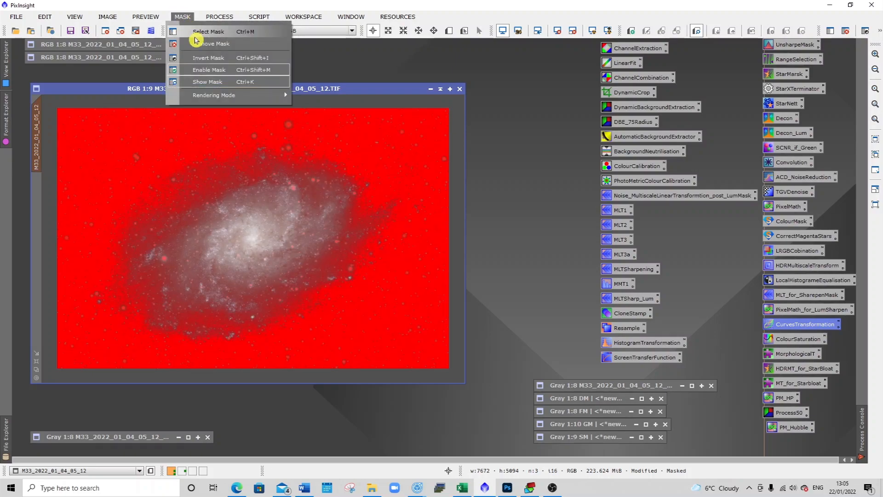
click(210, 81)
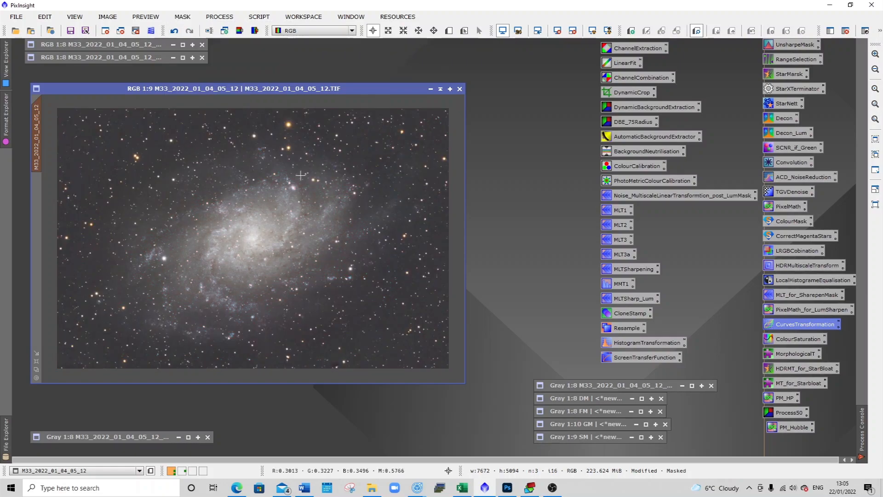
Step: Set up HDRMultiscaleTransform for the galaxy core with To lightness and Lightness mask enabled
scroll(360, 122, up, 4)
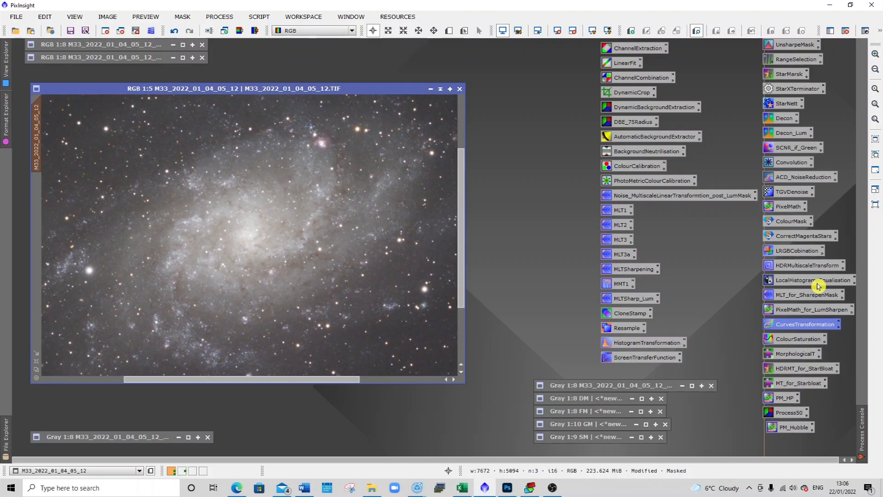
double_click(806, 266)
drag(710, 178, 575, 176)
click(548, 228)
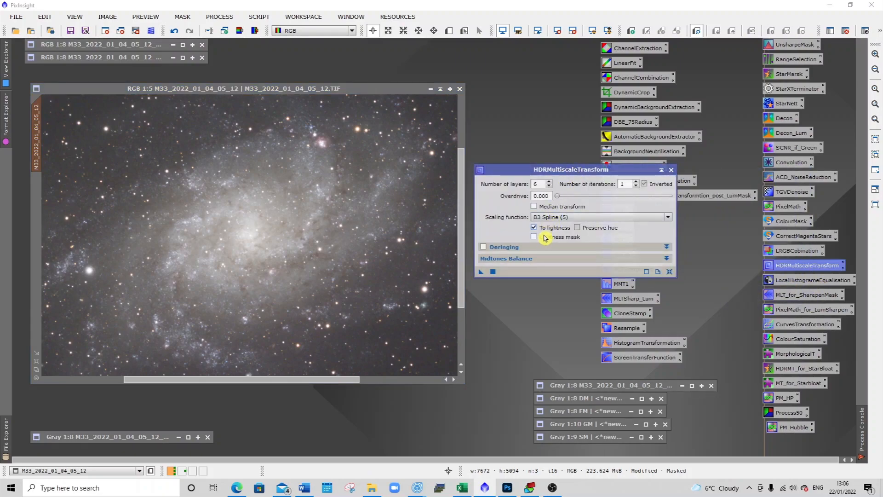
click(539, 237)
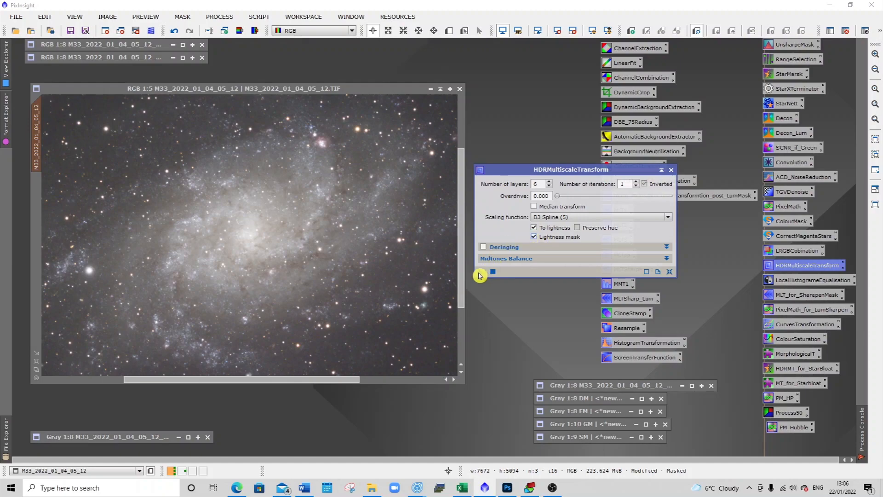
mouse_move(482, 275)
mouse_down()
mouse_move(354, 265)
mouse_move(482, 273)
mouse_up()
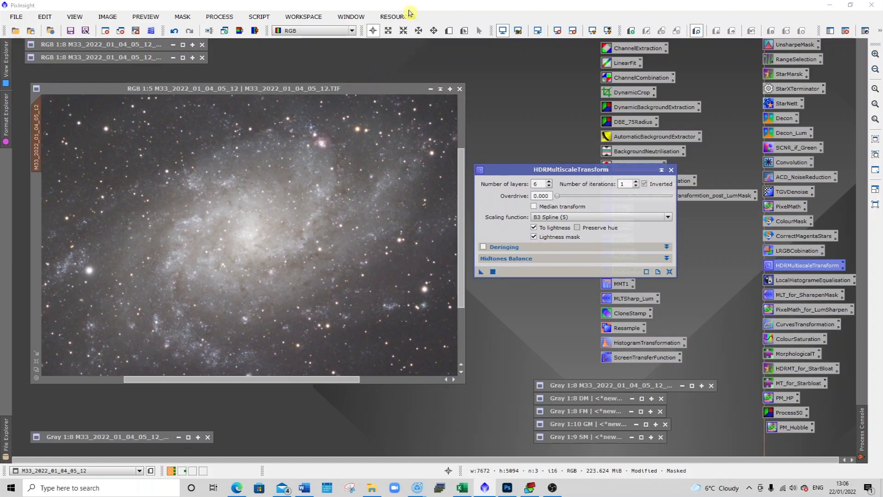
Step: Create a preview of about 5520 × 3960 px around the galaxy in the RGB image and open it
scroll(314, 205, down, 5)
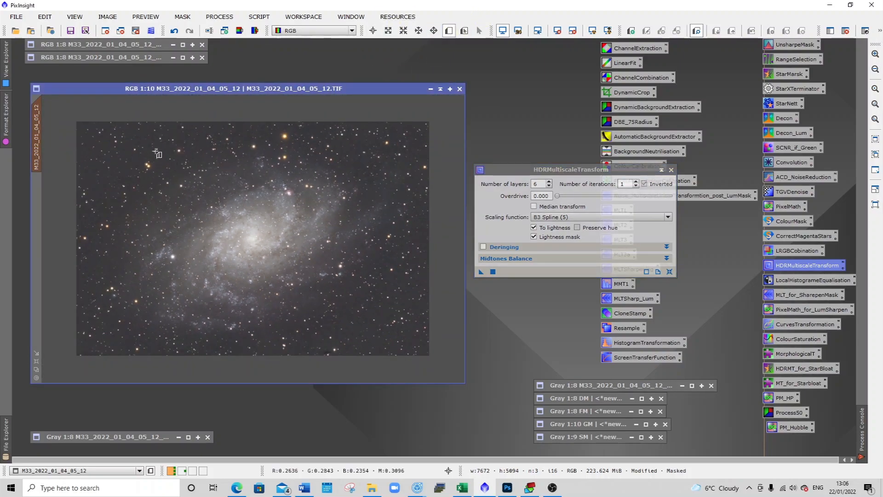
drag(137, 153, 392, 337)
click(36, 193)
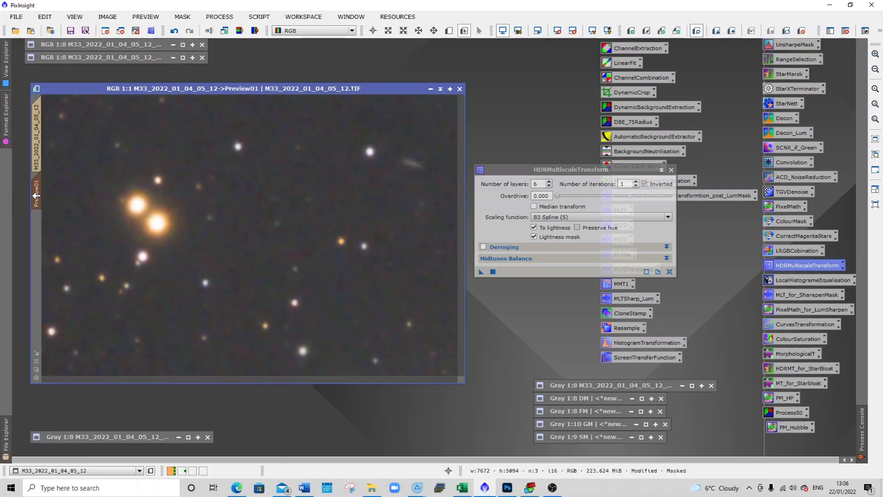
Step: Try HDRMultiscaleTransform with 6 layers on the galaxy preview, and restore the preview
scroll(173, 230, down, 5)
drag(481, 272, 373, 302)
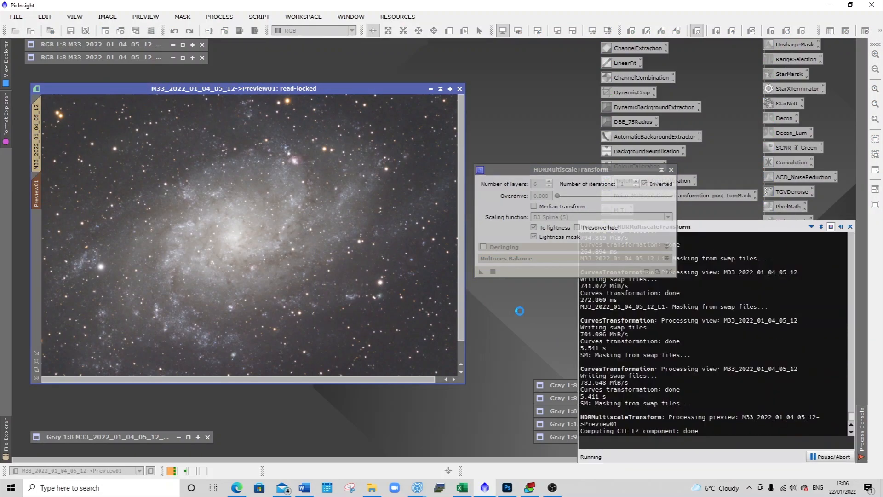
click(752, 32)
Step: Try HDRMultiscaleTransform with 8 layers on the preview, compare before and after, and restore the preview
double_click(550, 183)
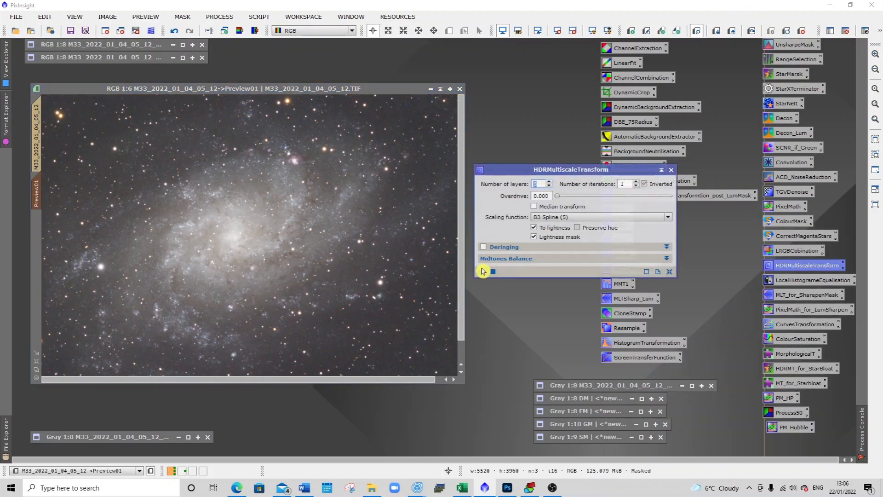
drag(481, 272, 392, 266)
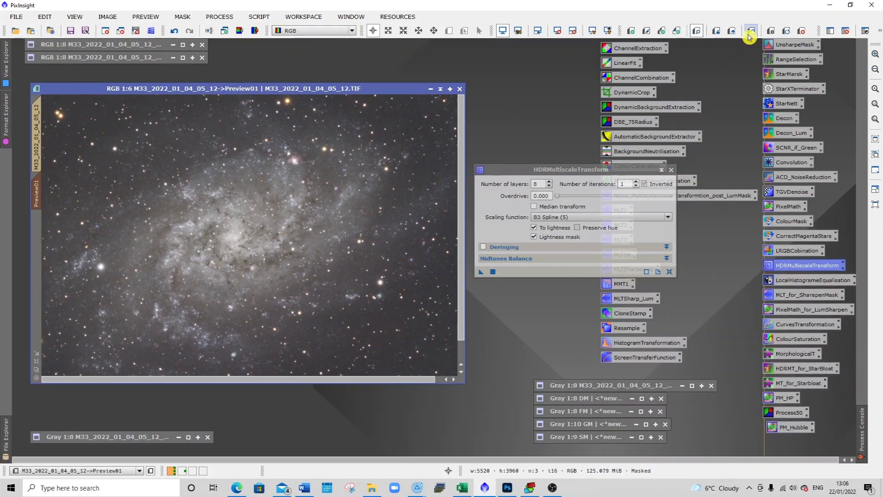
click(752, 32)
click(751, 32)
click(751, 31)
Step: Try HDRMultiscaleTransform with 4 layers on the preview, and restore the preview
click(549, 186)
click(549, 186)
click(549, 186)
click(549, 186)
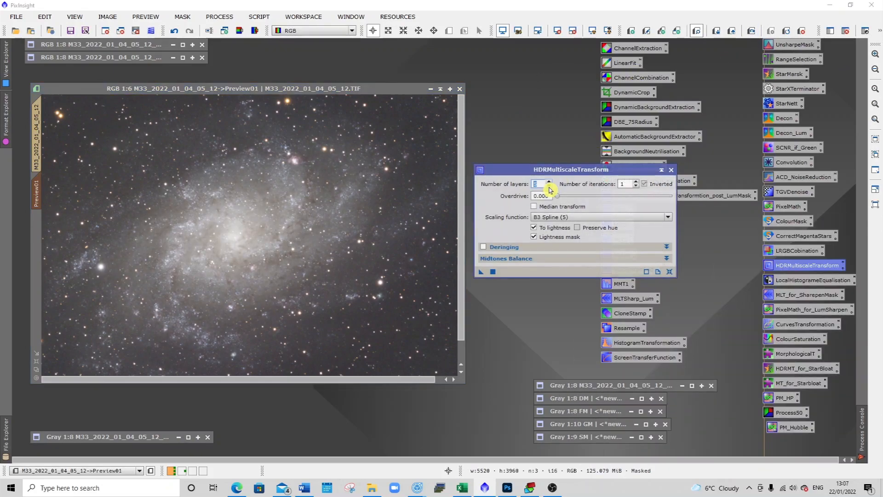
drag(481, 273, 414, 271)
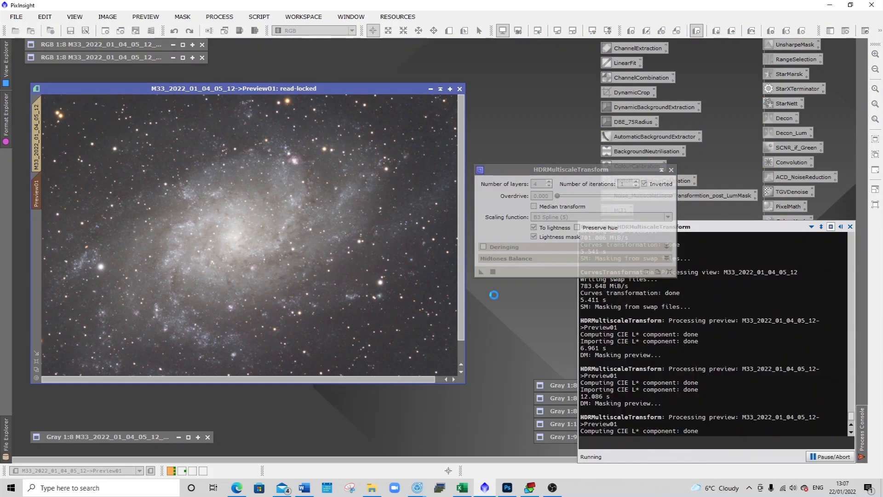
click(752, 32)
Step: Try HDRMultiscaleTransform with 9 layers on the preview, inspect the core, and close the process
click(549, 181)
click(549, 182)
drag(481, 272, 368, 275)
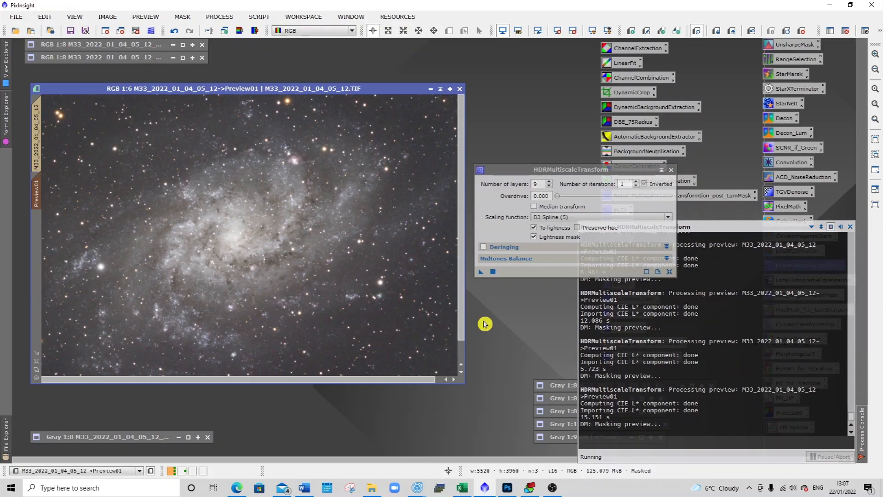
scroll(356, 212, up, 4)
scroll(356, 212, down, 4)
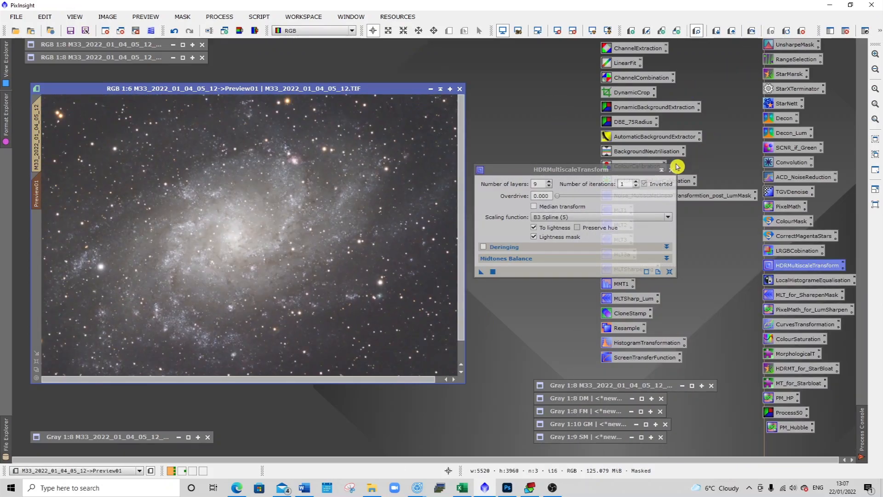
click(671, 170)
Step: Apply LocalHistogramEqualization to the preview with kernel radius 96, contrast limit 1.5 and amount 0.480
double_click(773, 280)
drag(695, 231, 638, 231)
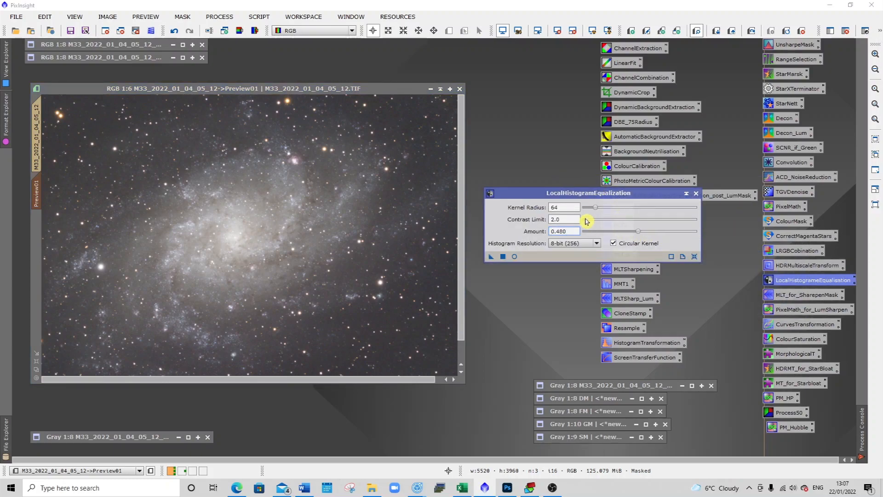
drag(594, 208, 600, 209)
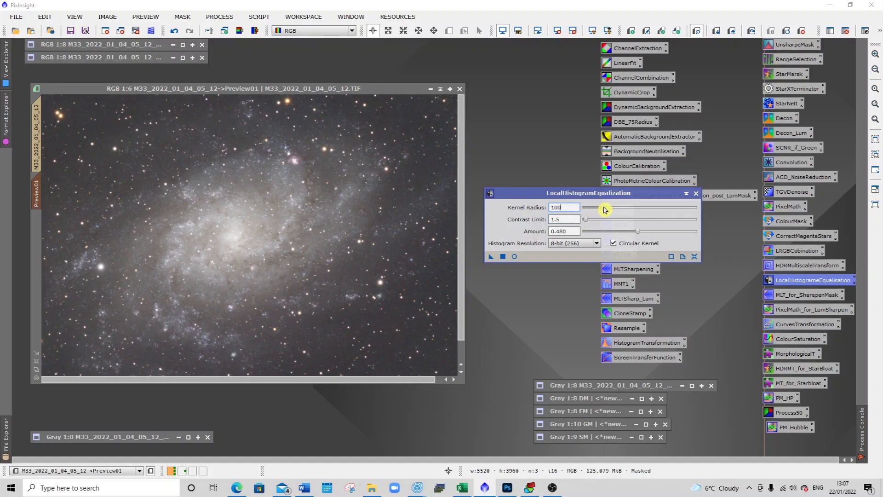
click(492, 259)
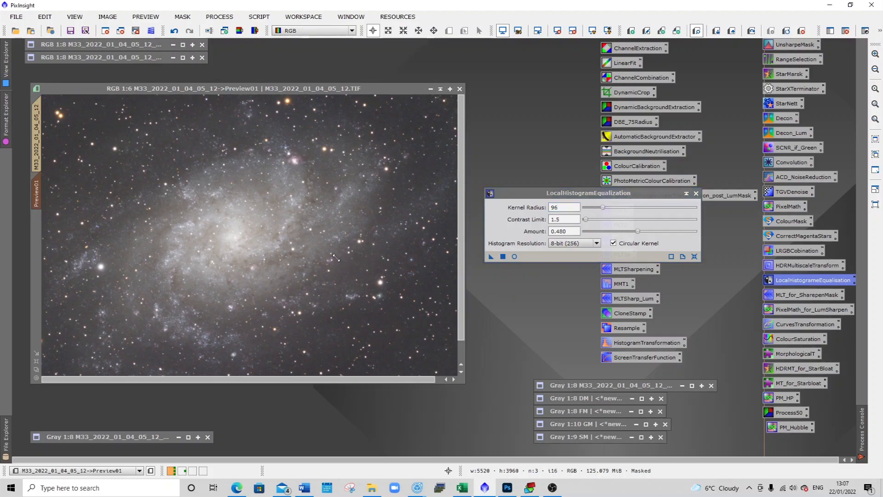
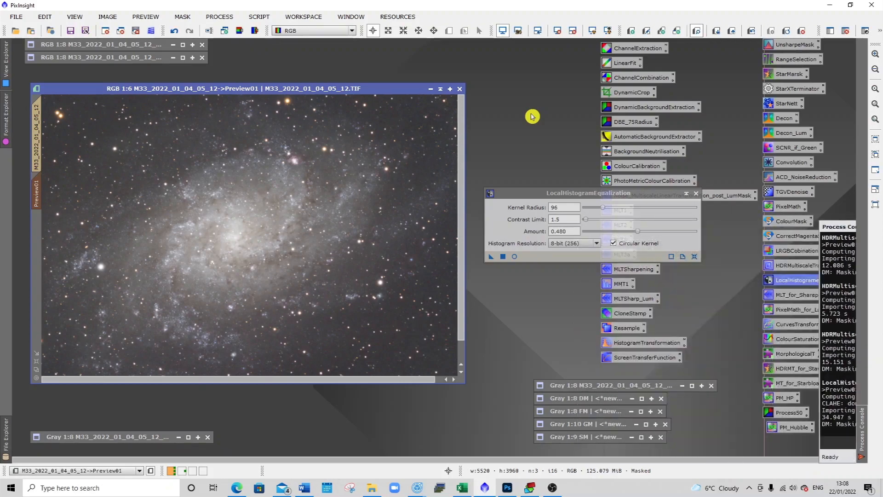
Step: Inspect the equalized preview against its original, and apply LocalHistogramEqualization to the RGB M33 image
scroll(255, 219, up, 4)
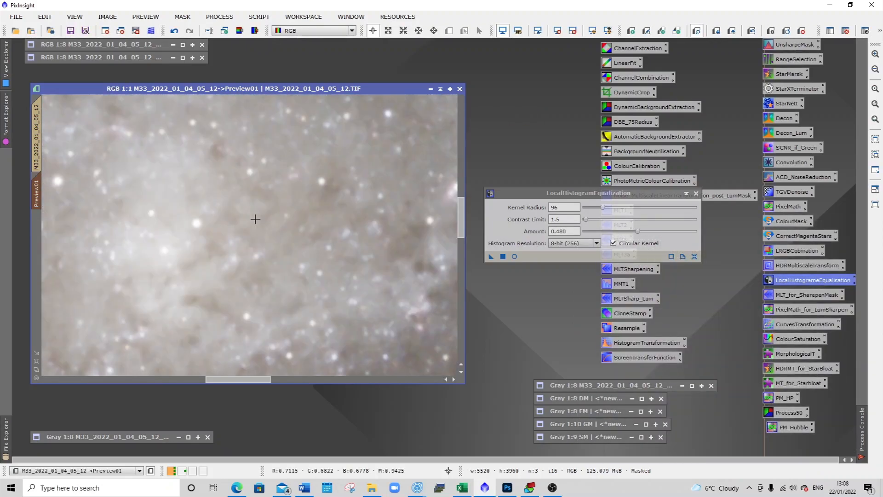
scroll(256, 219, down, 3)
scroll(256, 219, down, 2)
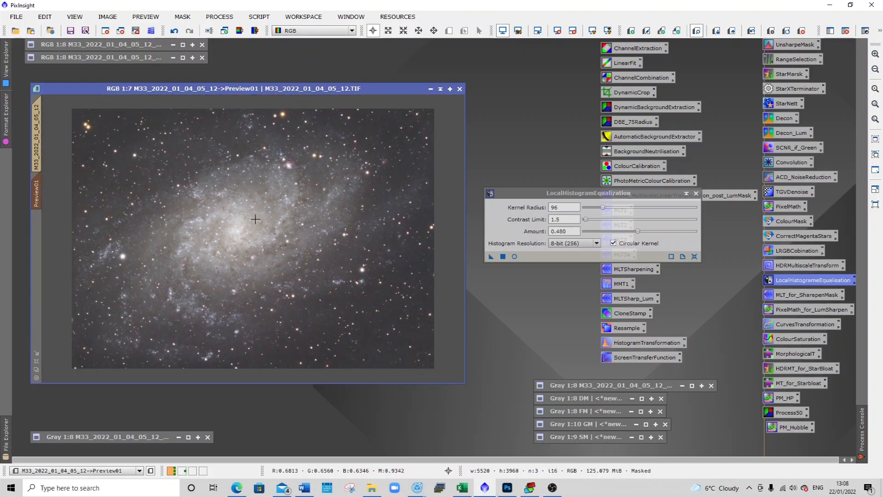
scroll(255, 219, down, 1)
scroll(255, 219, up, 1)
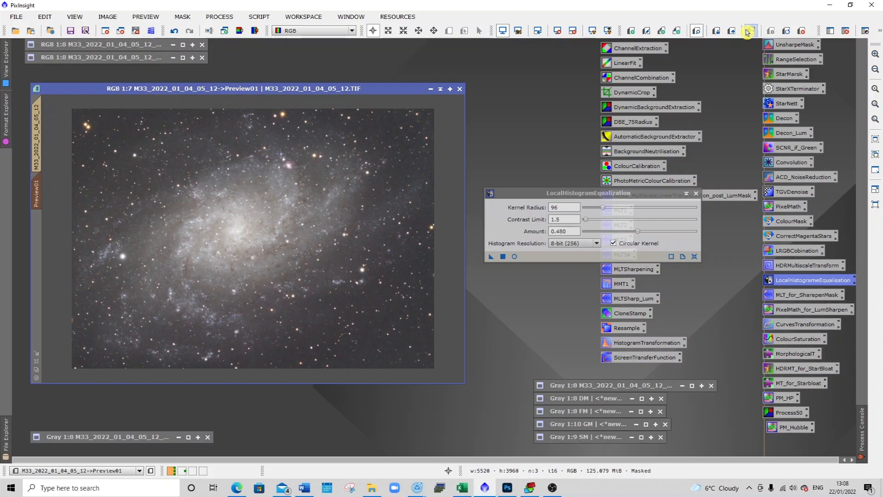
click(748, 32)
click(503, 256)
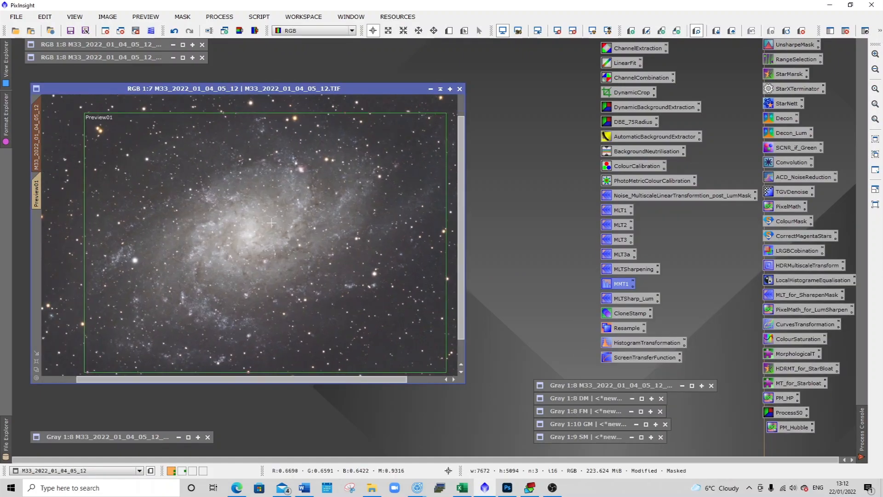
Step: Preview HistogramTransformation in real time on the RGB M33 image and lower the blue channel midtones to about 0.478
double_click(619, 340)
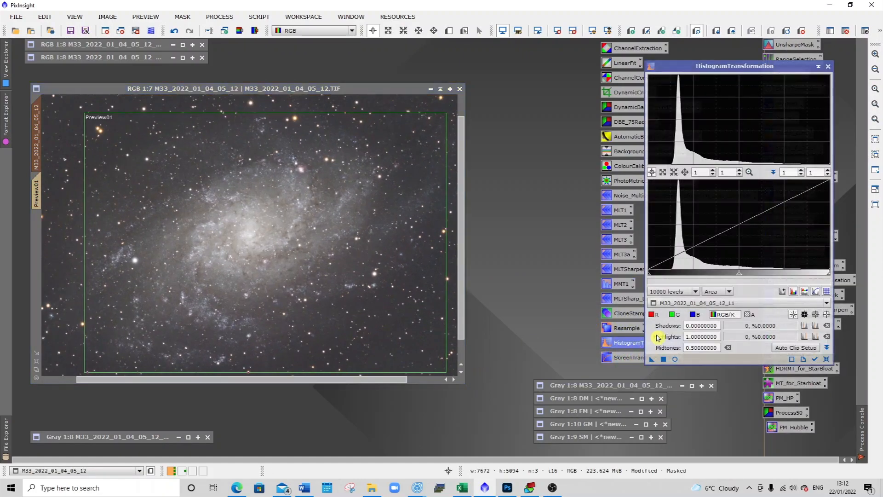
click(815, 359)
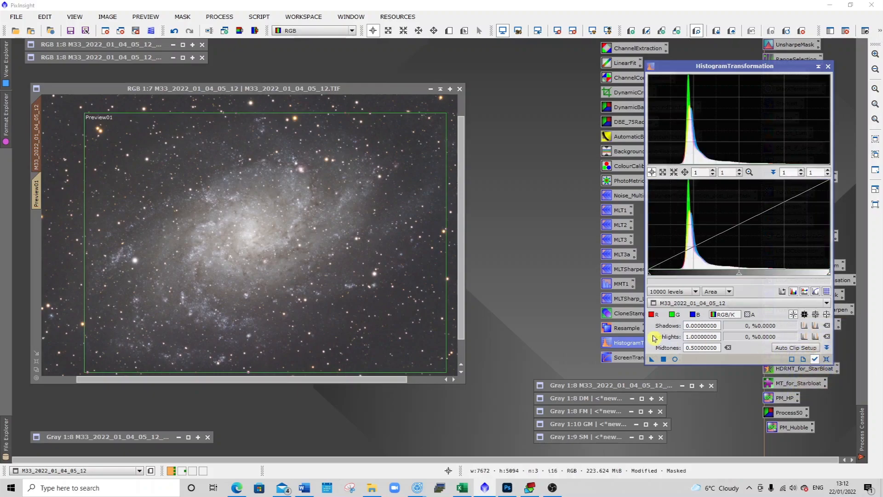
click(281, 92)
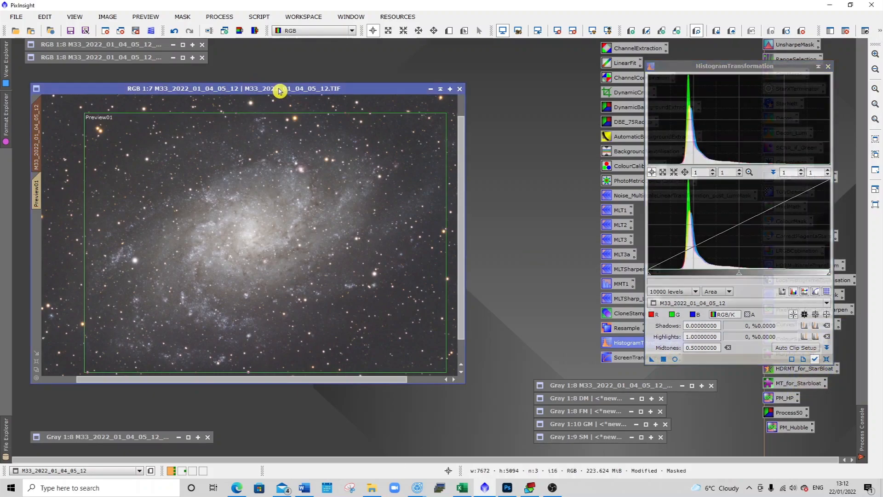
click(675, 359)
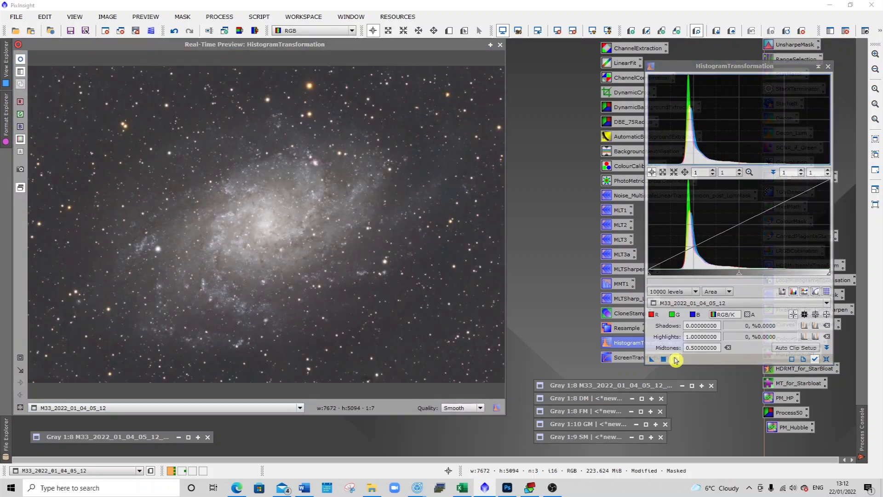
click(702, 315)
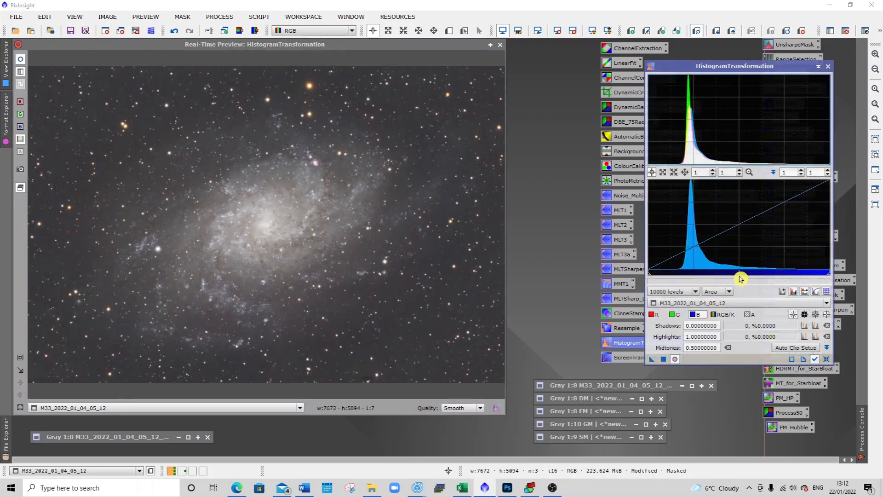
drag(738, 276, 733, 276)
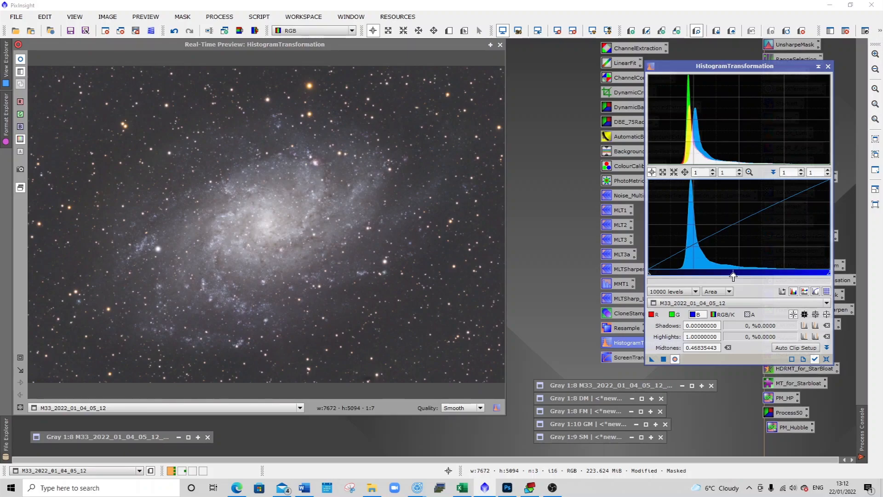
drag(733, 276, 735, 276)
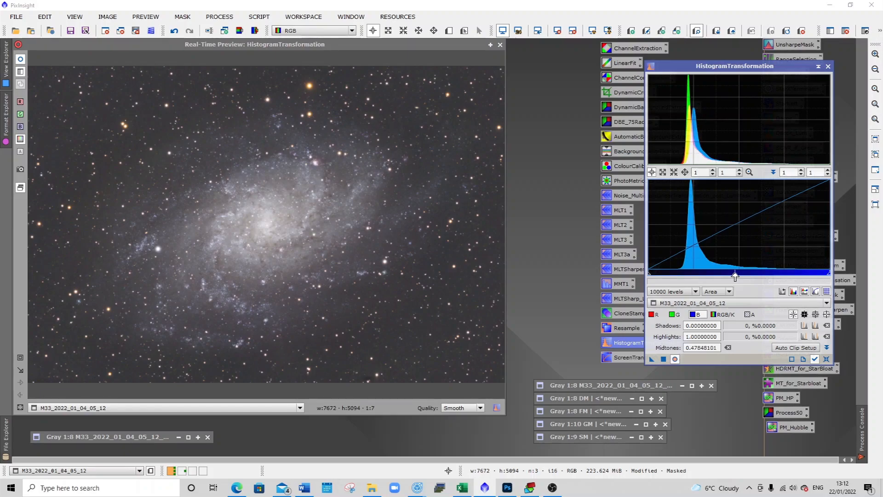
Step: Set the red midtones to about 0.468 and the blue midtones to about 0.451, and apply the histogram transformation to the RGB image
click(653, 314)
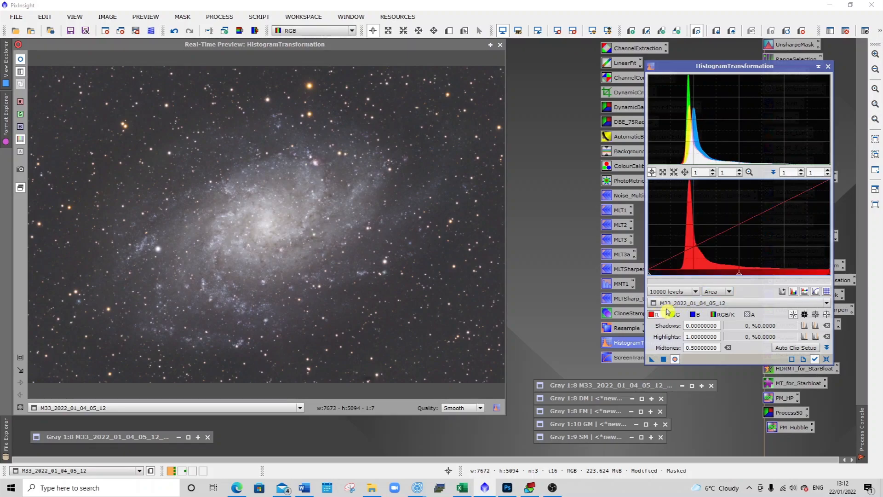
mouse_move(738, 277)
mouse_down()
mouse_move(720, 276)
mouse_move(734, 276)
mouse_up()
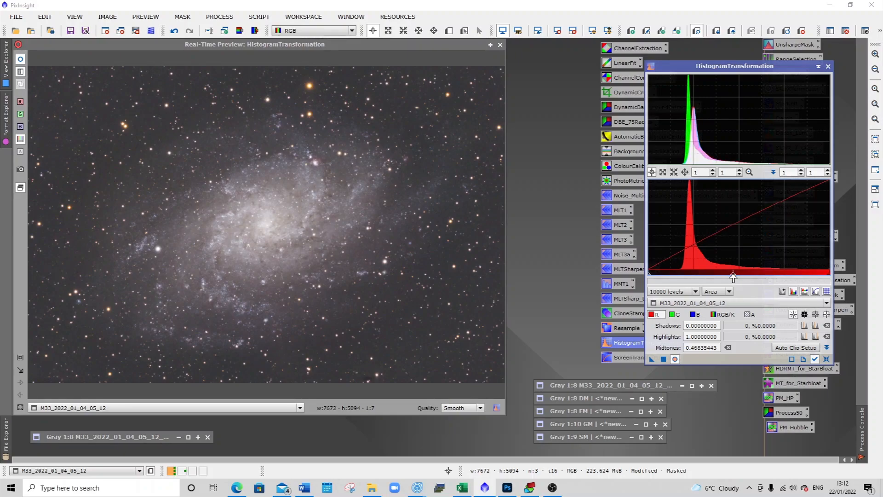
click(694, 315)
drag(735, 276, 730, 276)
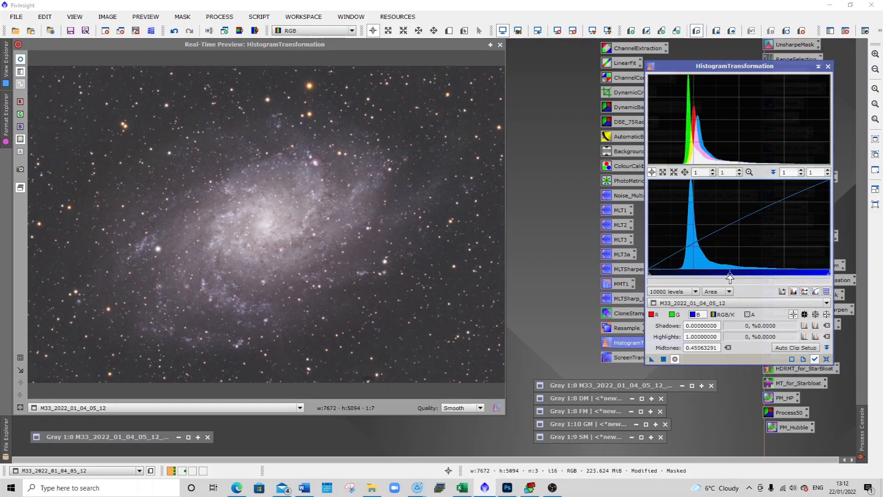
click(665, 360)
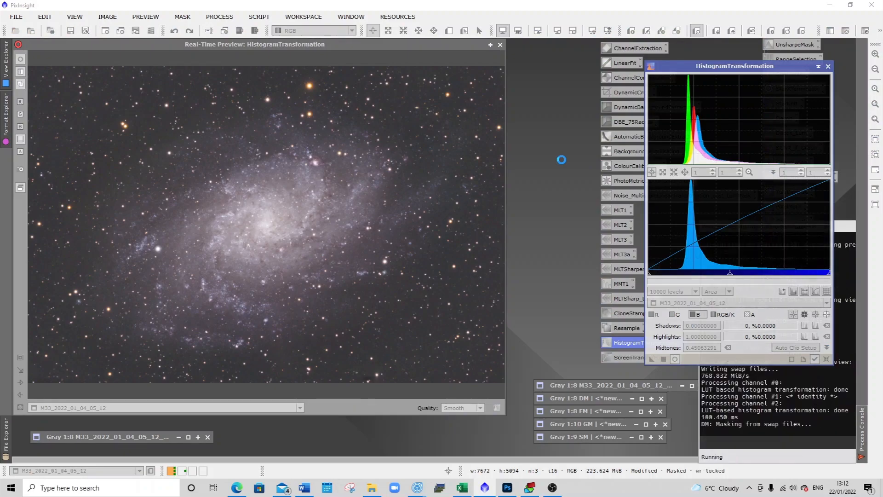
click(501, 48)
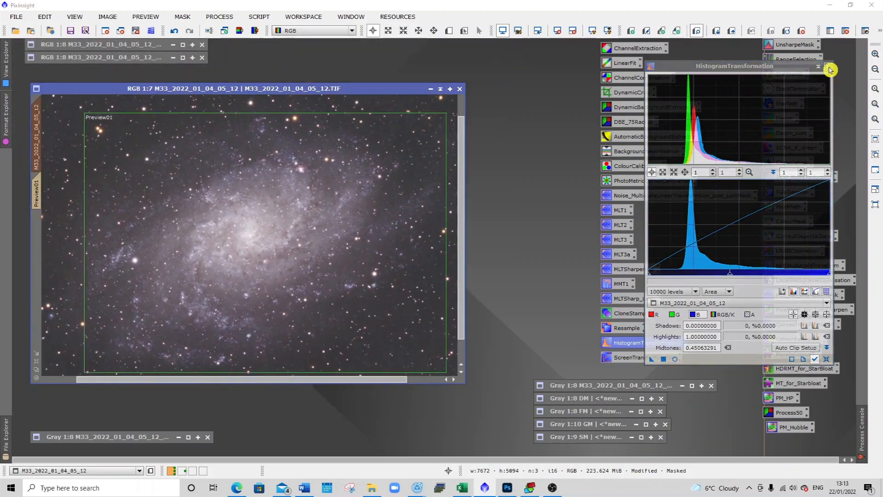
click(828, 66)
scroll(414, 242, down, 4)
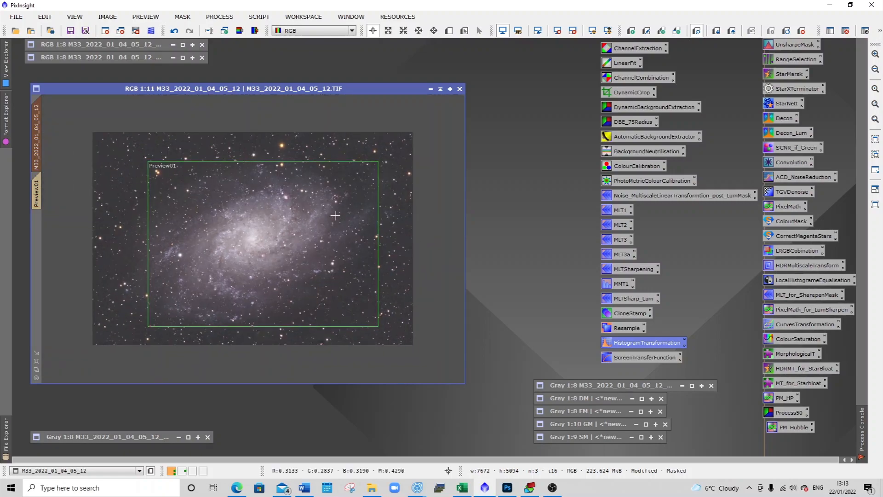
scroll(335, 215, up, 3)
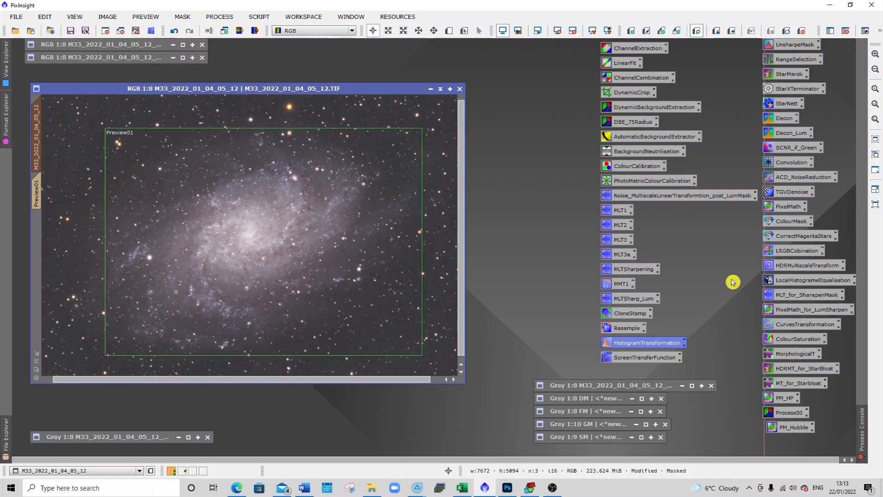
Step: Boost the RGB image's saturation with CurvesTransformation, raising the curve at input 0.07235 to output 0.16537, and apply it
double_click(792, 325)
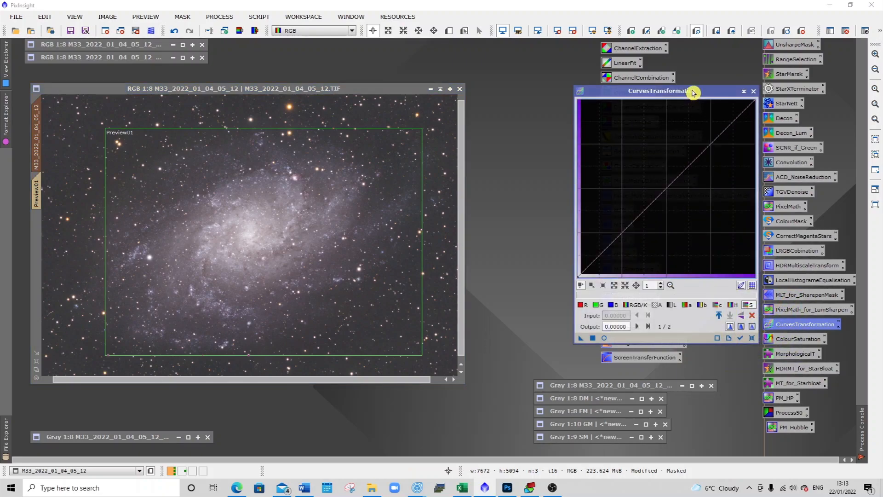
drag(693, 92, 615, 99)
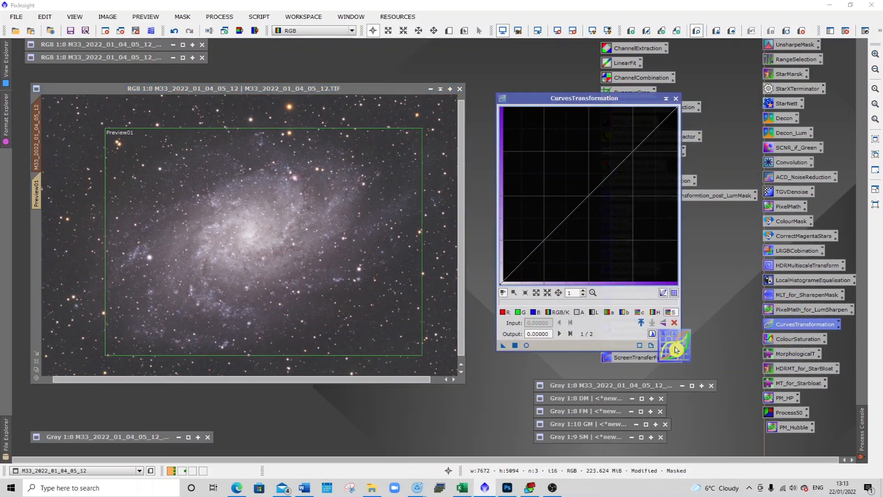
click(390, 86)
click(527, 346)
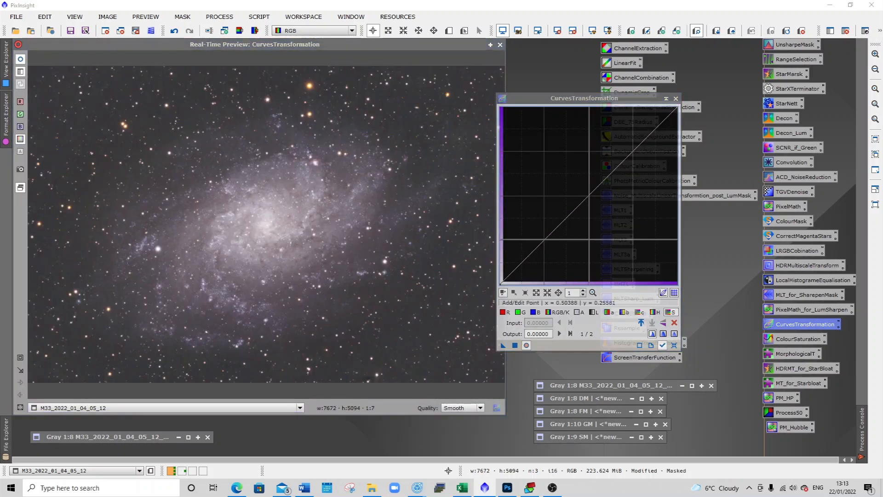
click(671, 313)
drag(533, 250, 513, 255)
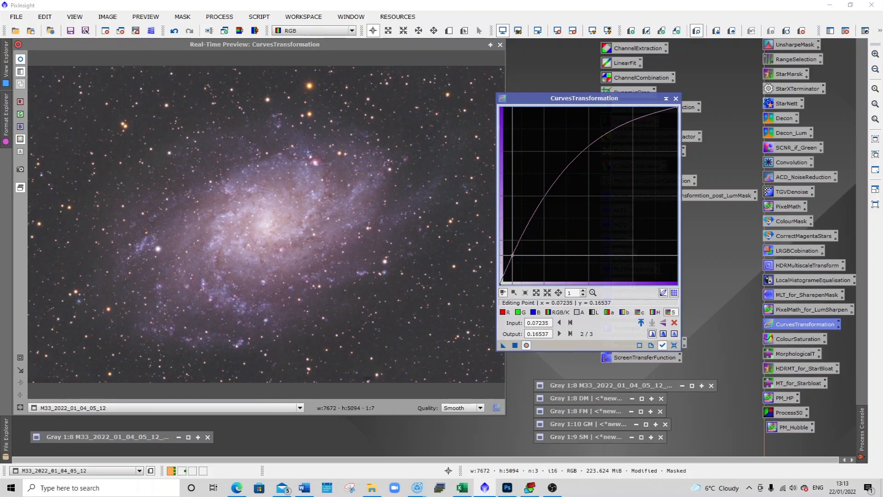
click(515, 345)
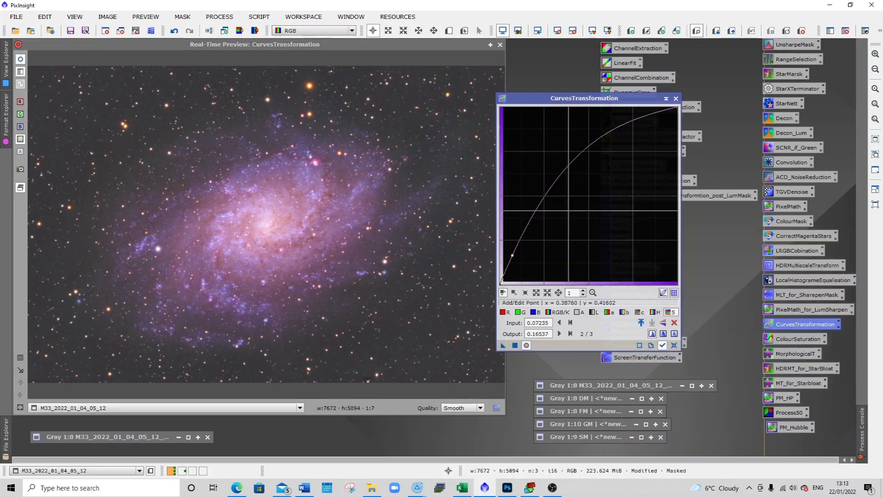
Step: Reset the curves, lower the blue curve at input 0.17313 to output 0.13178, apply it to the RGB image and close the process
click(675, 345)
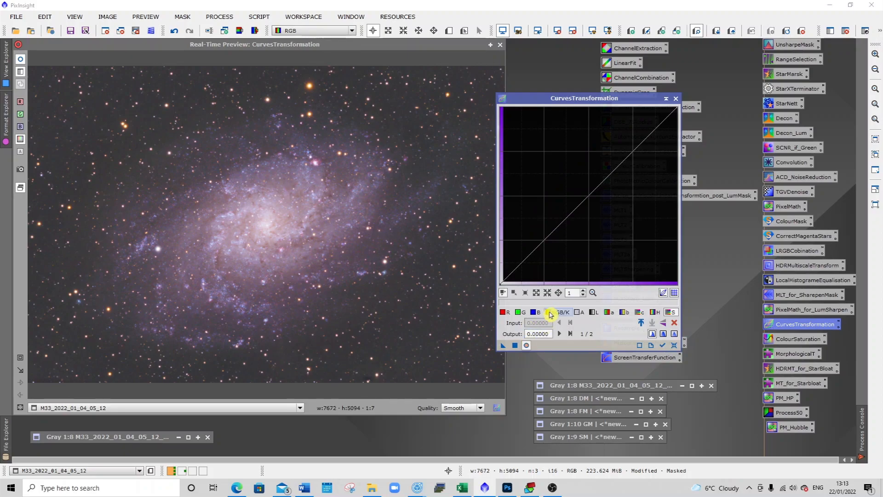
click(535, 312)
drag(567, 218, 531, 261)
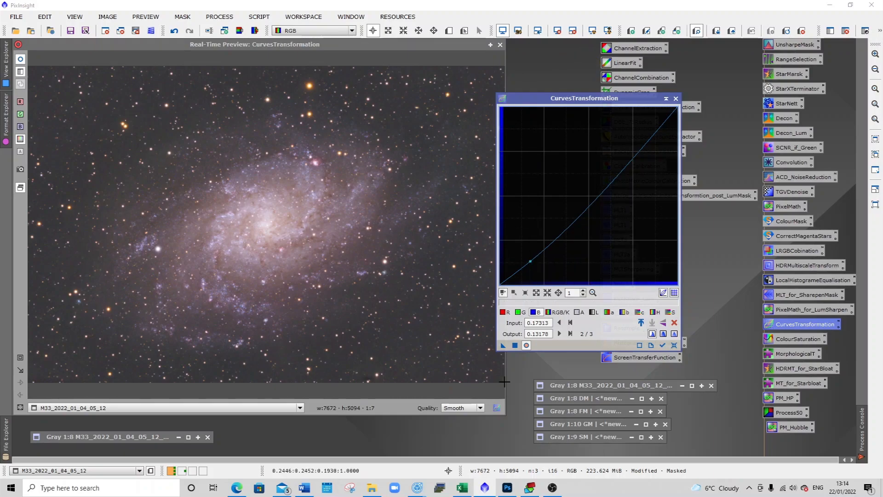
drag(503, 345, 515, 348)
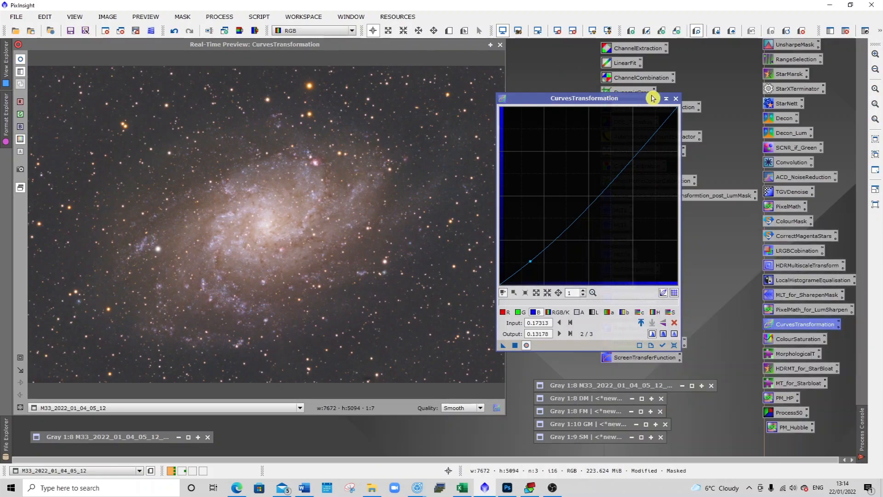
click(676, 98)
click(500, 45)
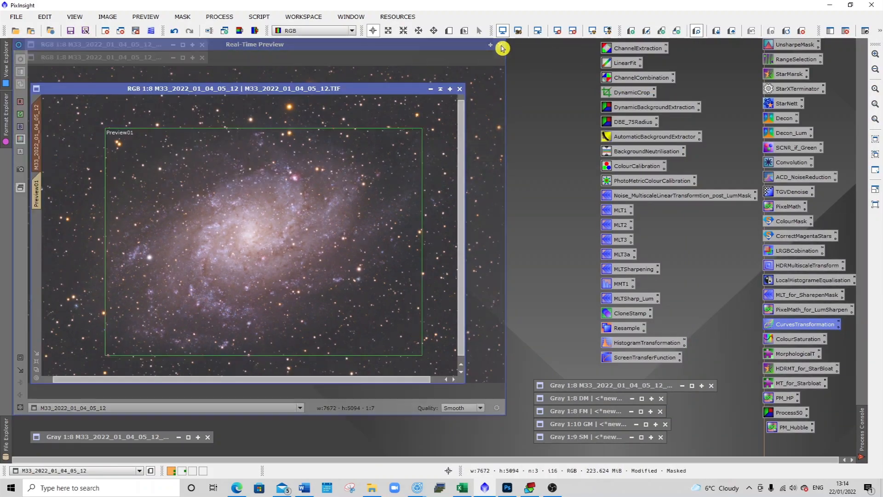
Step: Delete Preview01 from the RGB M33 image
click(42, 193)
right_click(40, 192)
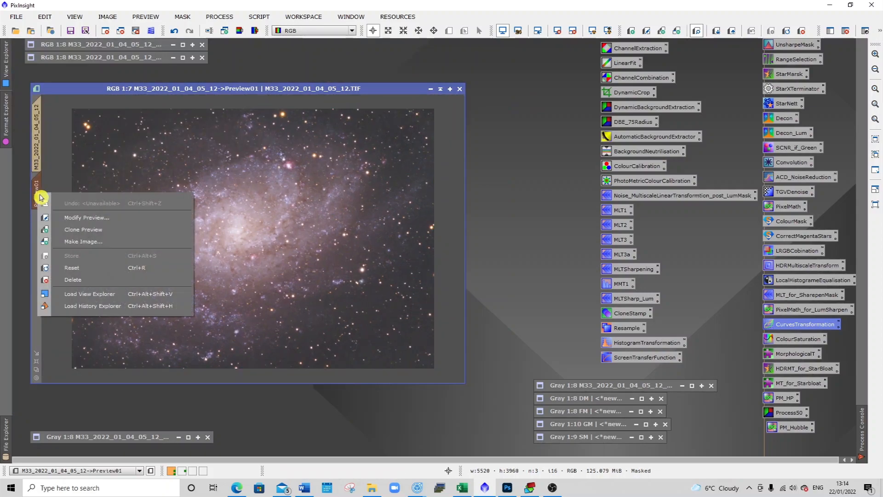
click(85, 279)
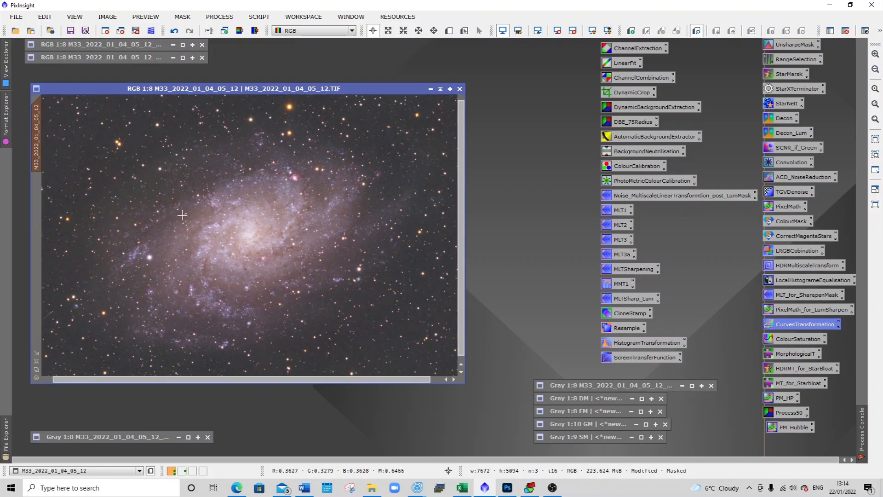
Step: Inspect the galaxy core and the full frame, and remove the mask from the RGB M33 image
scroll(181, 209, down, 3)
scroll(182, 208, up, 1)
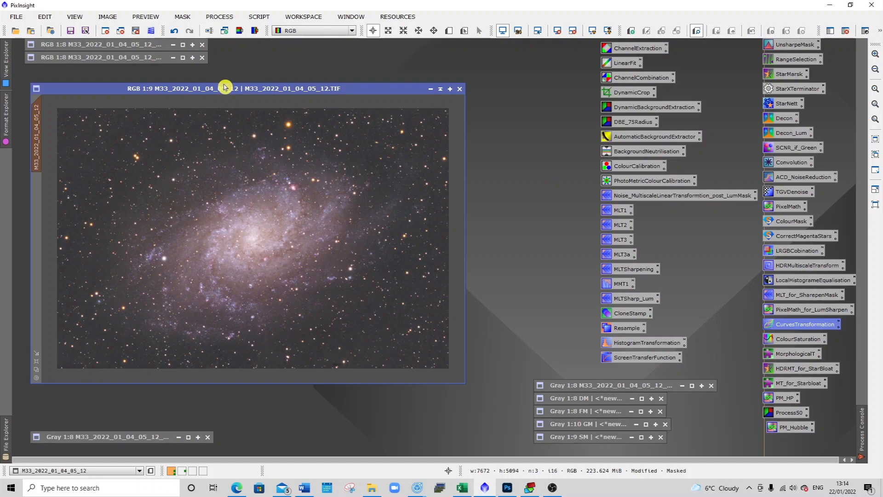
scroll(330, 208, up, 7)
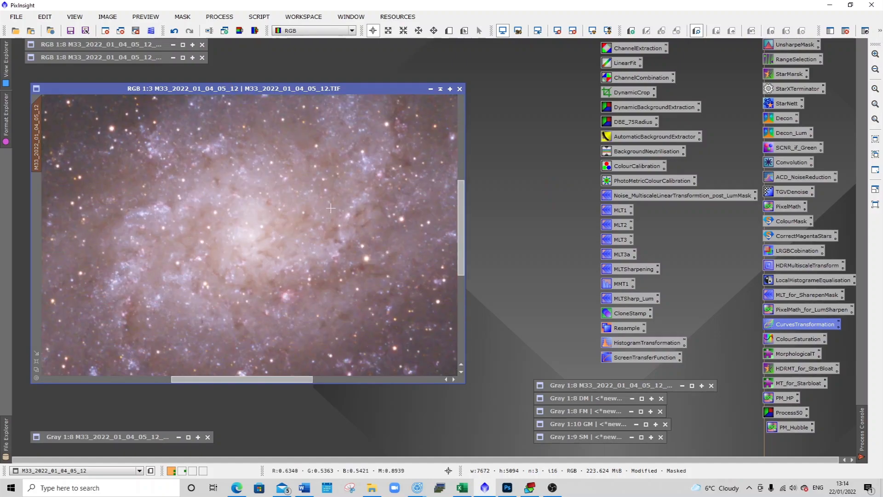
scroll(330, 208, down, 7)
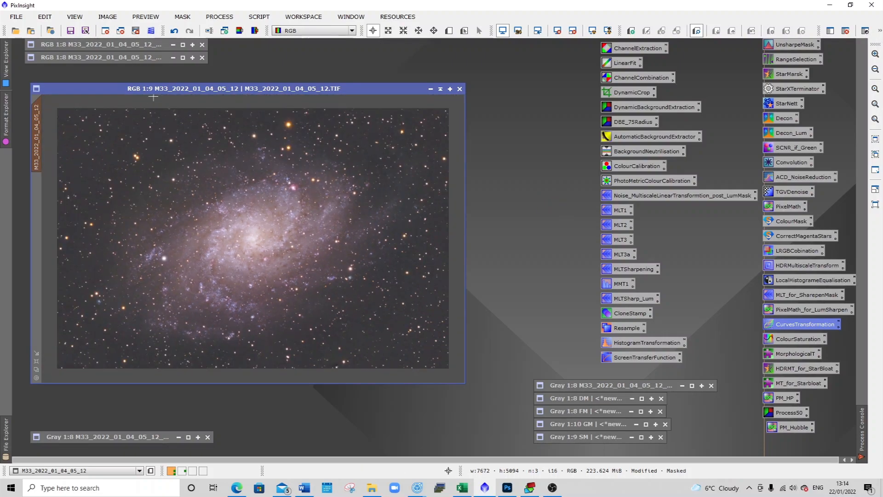
click(183, 16)
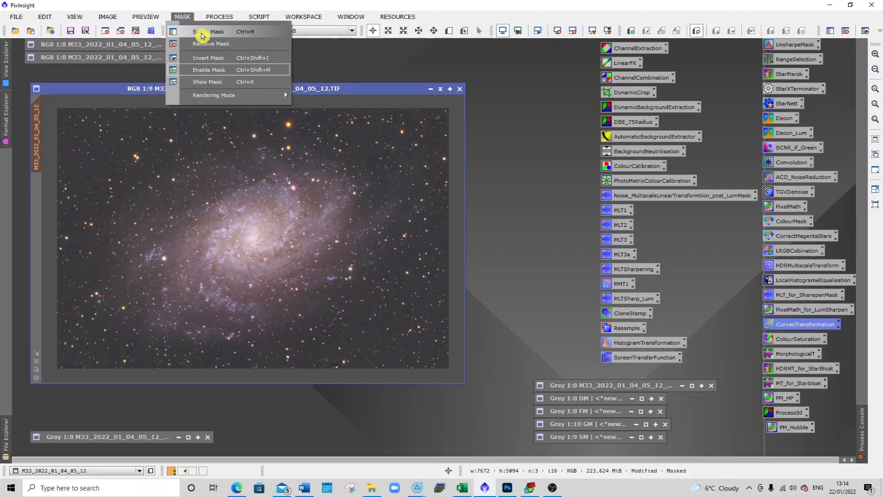
click(212, 45)
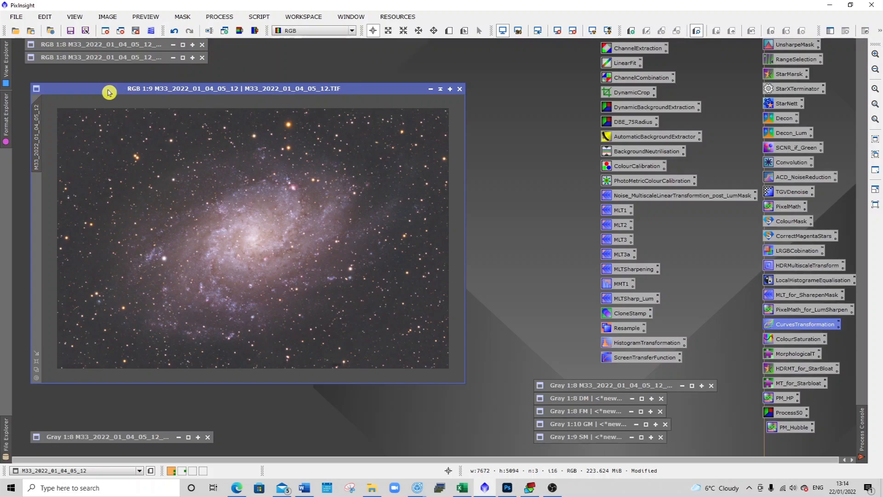
Step: Save the RGB M33 image as M33_2022_01_04_05_12_Finalv1 in XISF format with 32-bit IEEE 754 floating point samples
click(17, 19)
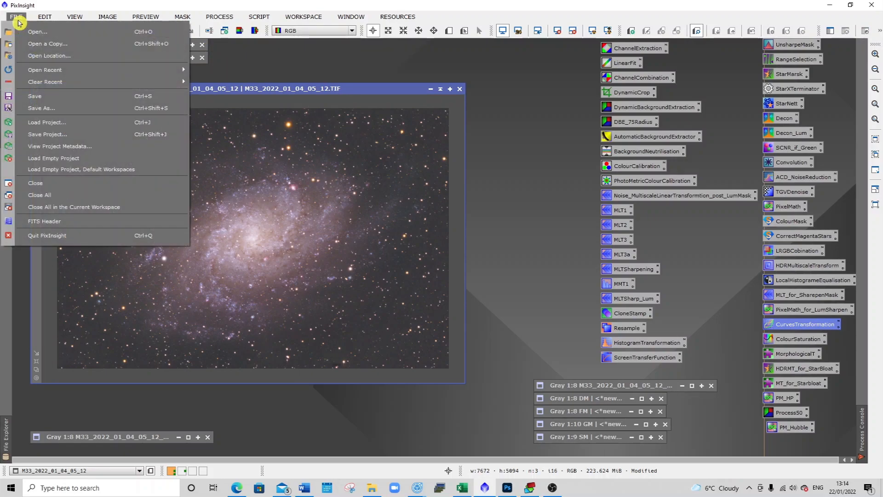
click(59, 111)
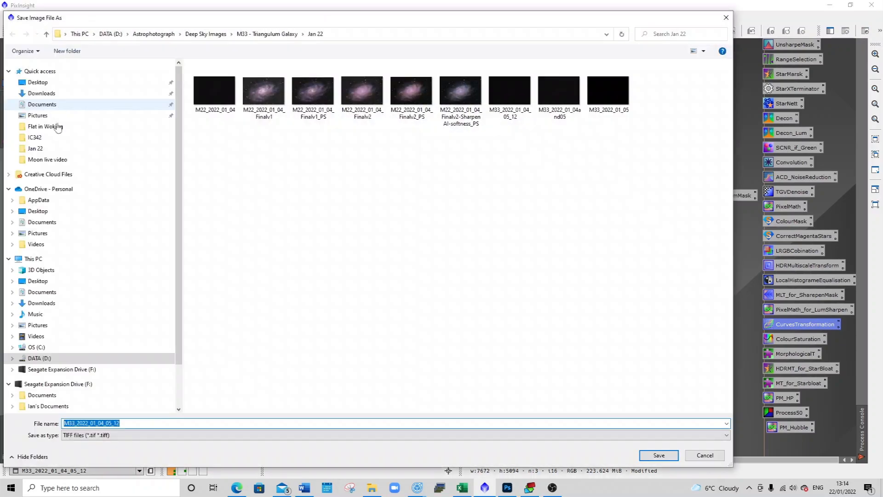
click(142, 423)
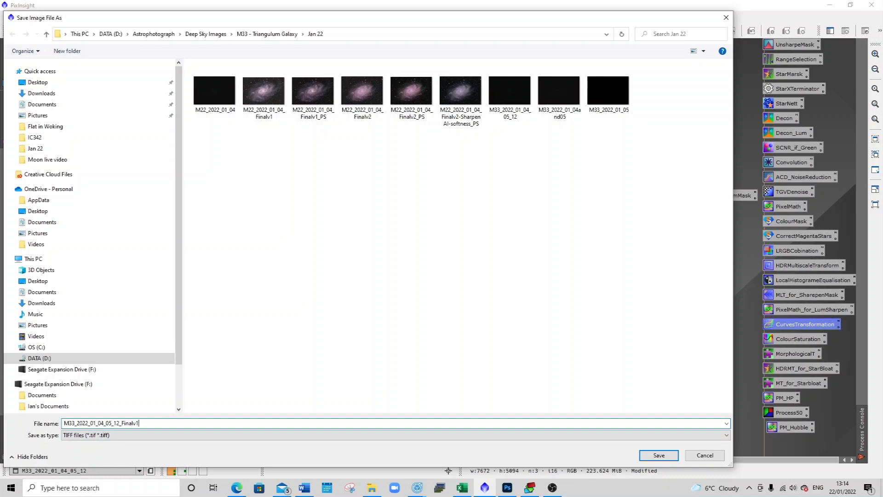
click(149, 435)
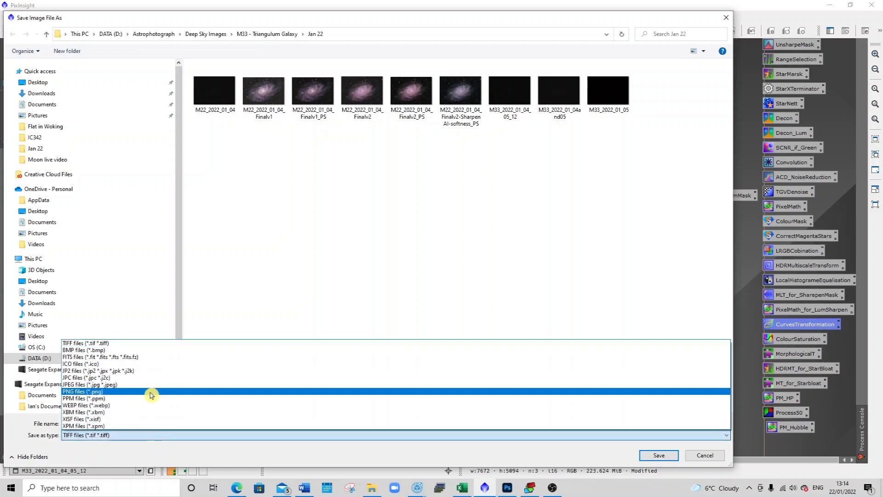
click(151, 418)
click(664, 457)
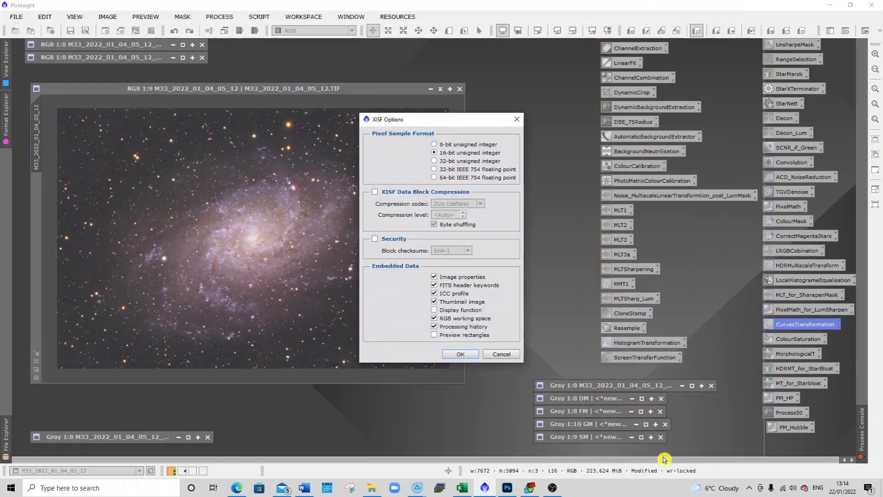
click(476, 170)
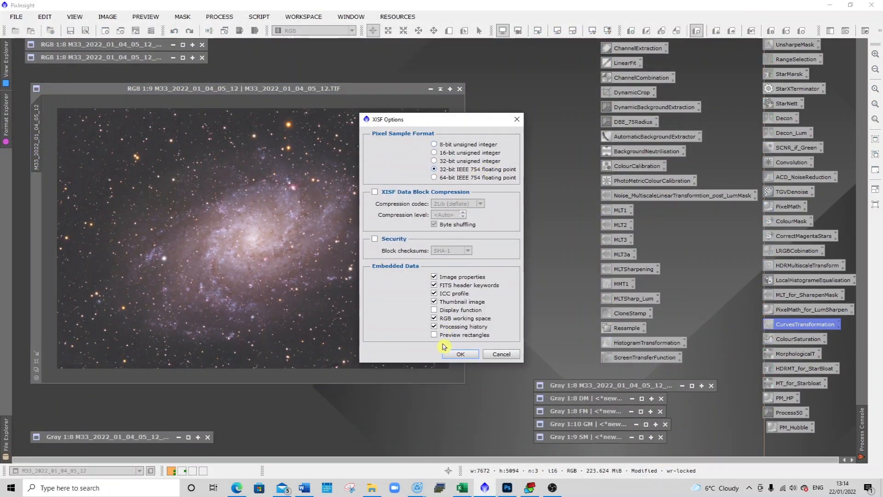
click(459, 353)
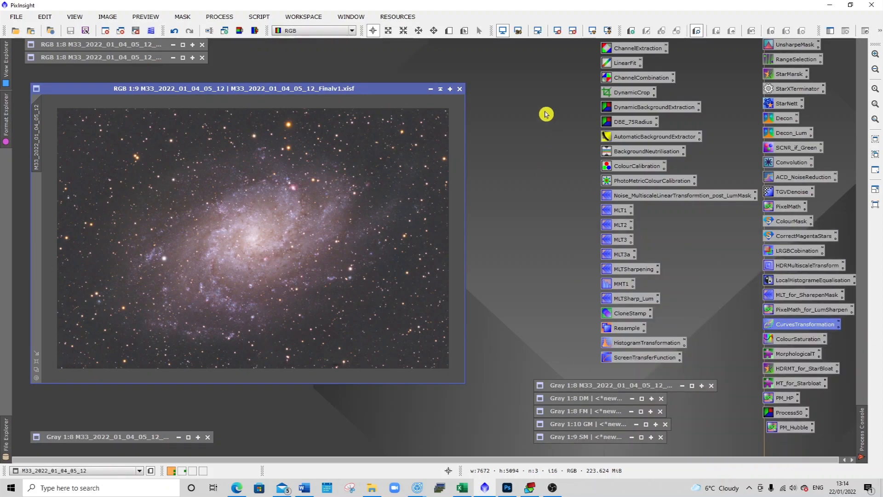
Step: Save the M33 image also as a 16-bit unsigned integer TIFF named M33_2022_01_04_05_12_Finalv1, without compression
click(16, 17)
click(61, 108)
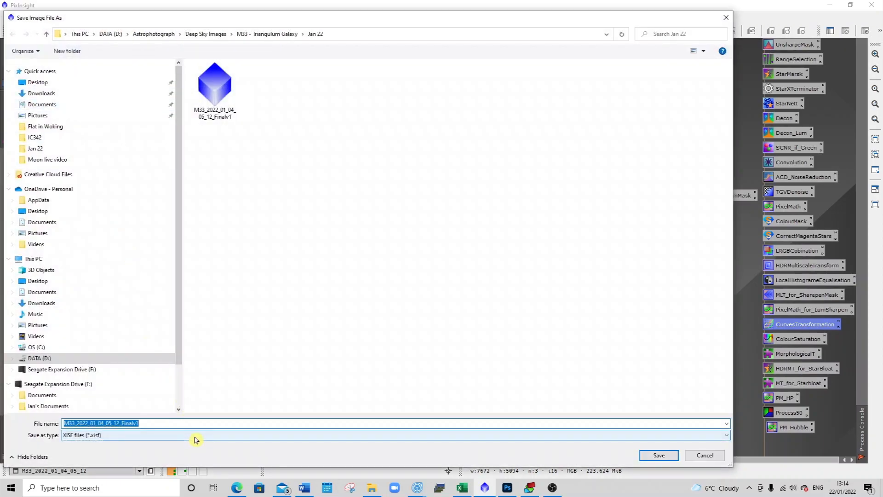
click(195, 439)
click(194, 410)
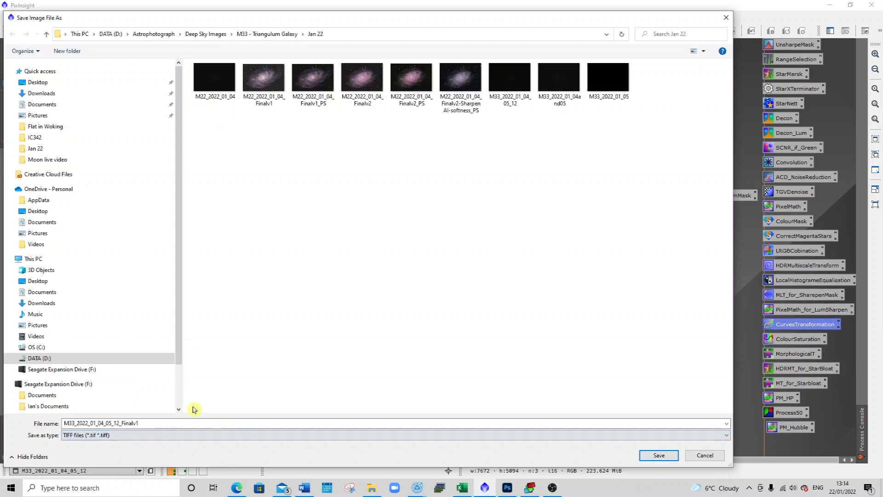
click(648, 455)
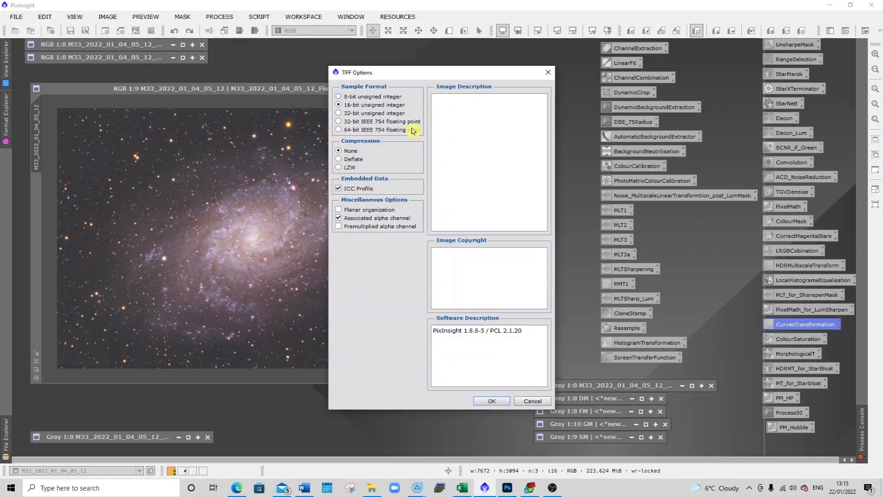
click(492, 401)
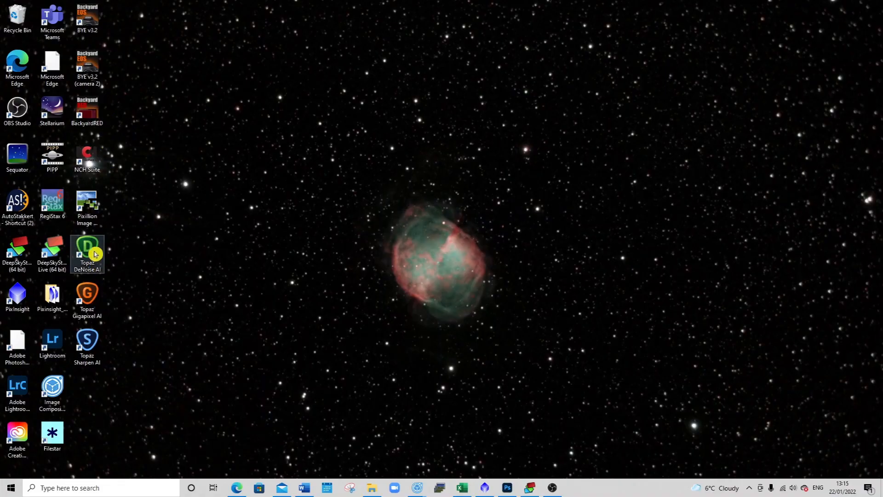
Step: Launch Topaz DeNoise AI and browse for an image in the Jan 22 folder under M33 - Triangulum Galaxy
double_click(95, 254)
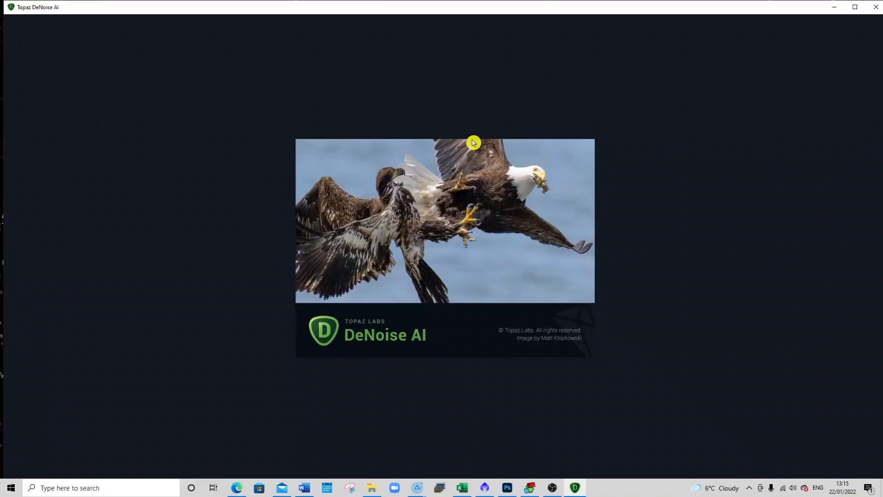
click(376, 230)
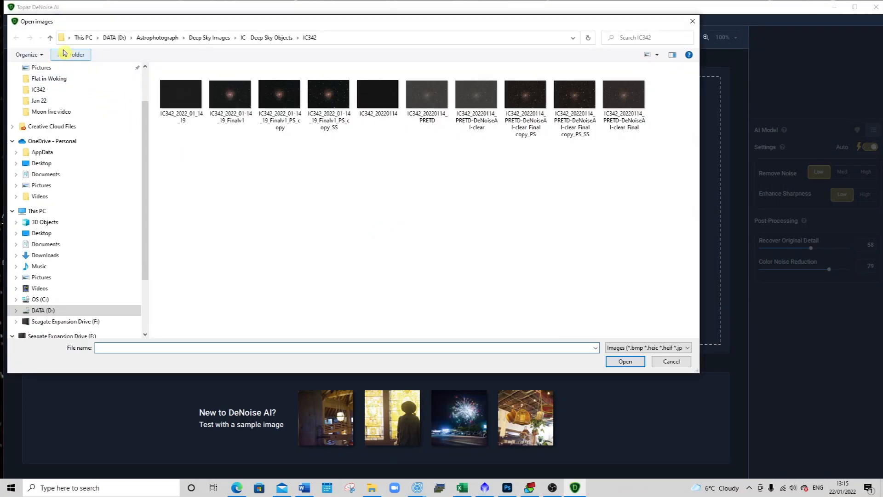
click(49, 37)
click(17, 312)
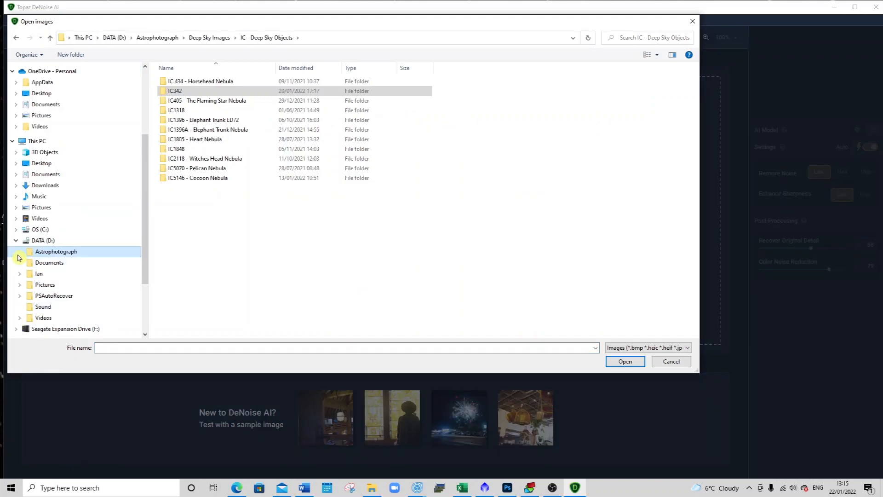
click(20, 261)
click(23, 271)
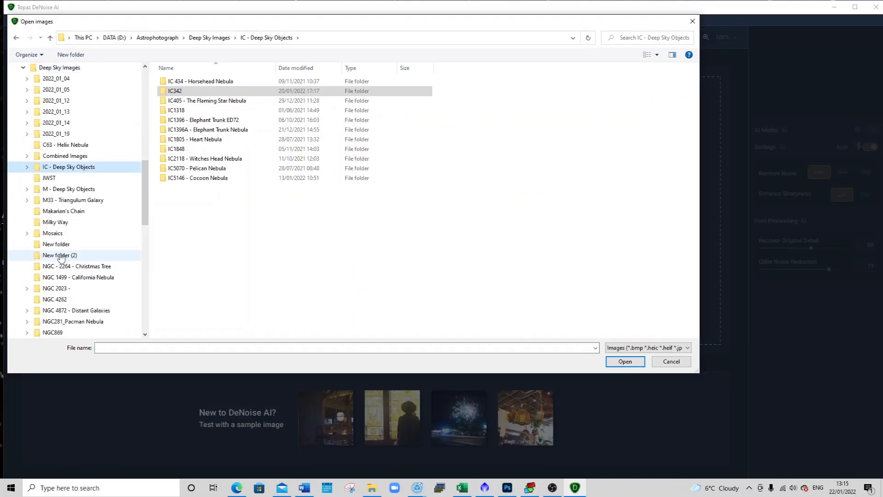
click(38, 202)
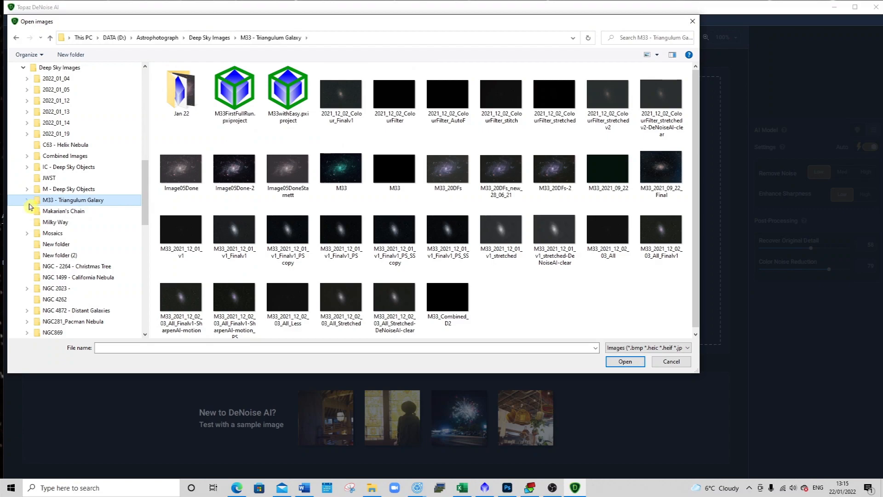
click(27, 200)
click(41, 212)
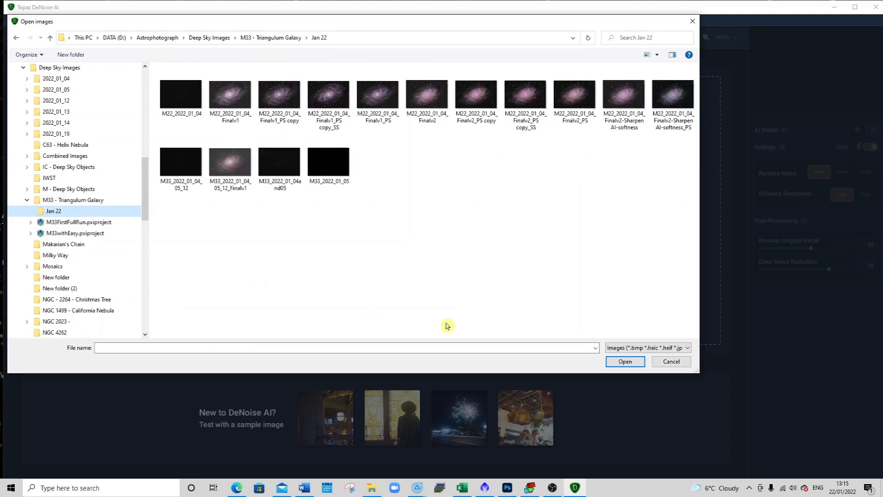
Step: Open M33_2022_01_04_05_12_Finalv1 in Topaz DeNoise AI and dismiss the software update offer
click(232, 192)
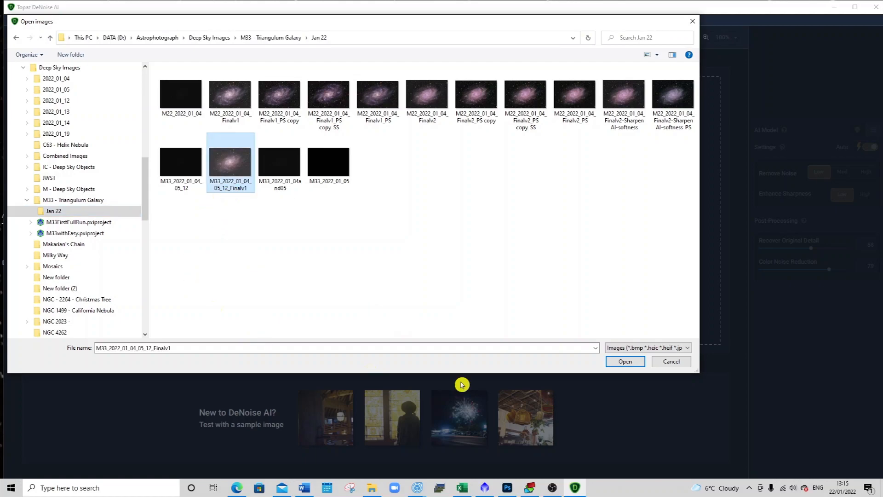
click(635, 363)
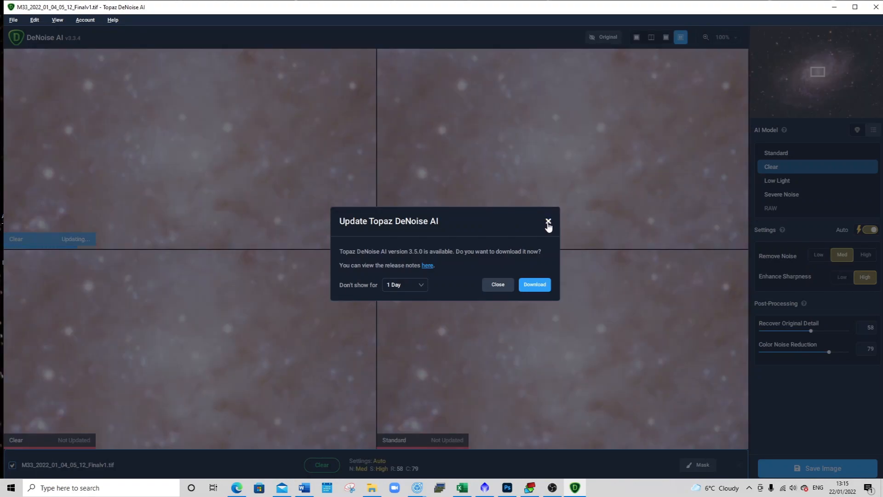
click(548, 222)
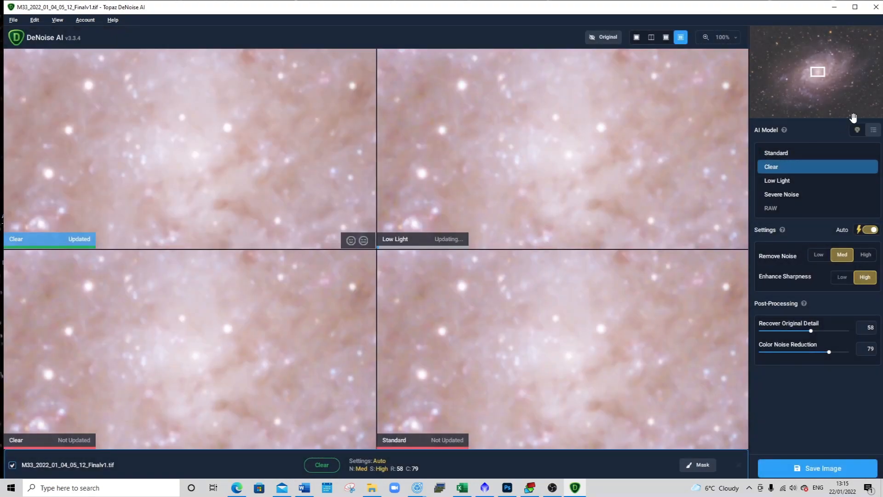
Step: Compare the denoise models with the original around the pink nebula, and save the Clear result in the source format and directory
scroll(567, 140, down, 2)
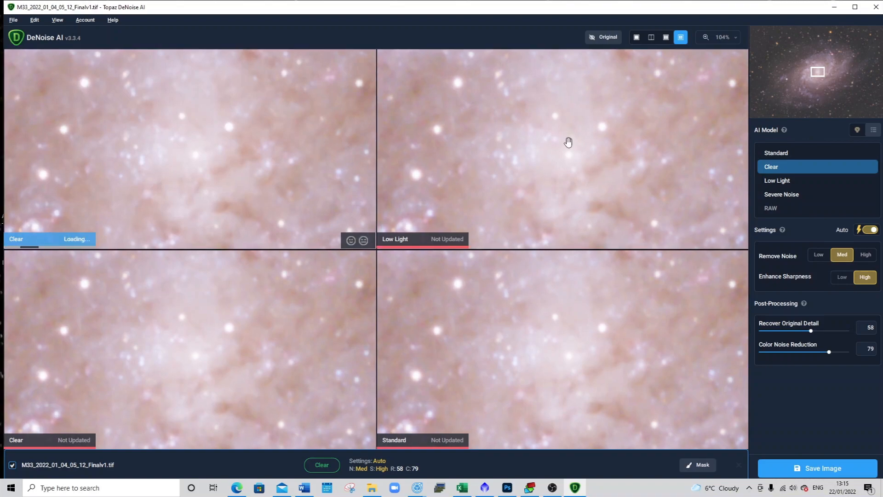
scroll(569, 142, down, 2)
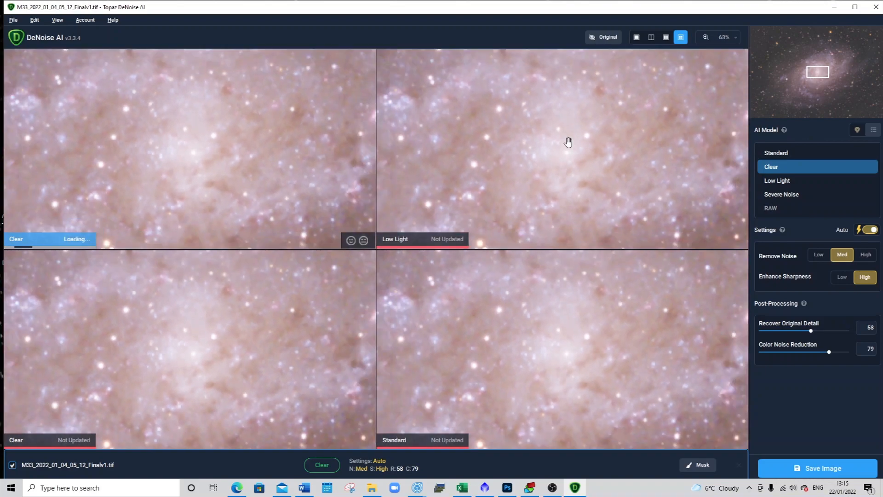
drag(813, 75, 831, 56)
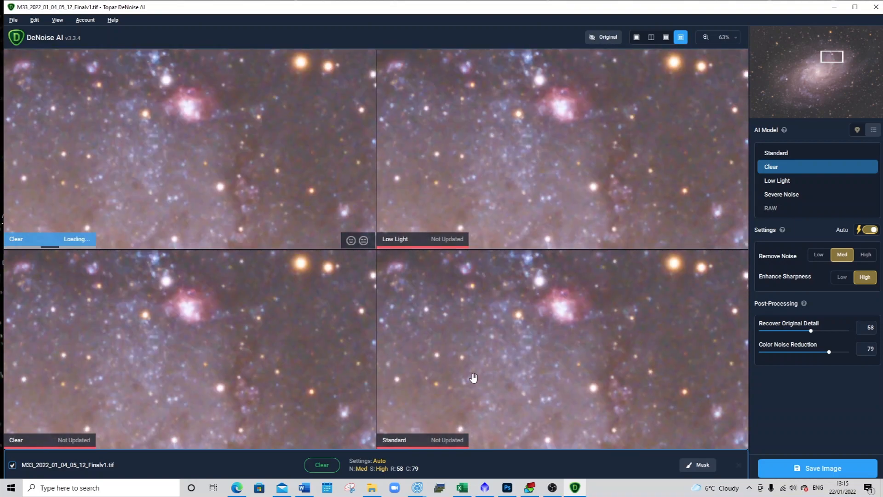
click(59, 21)
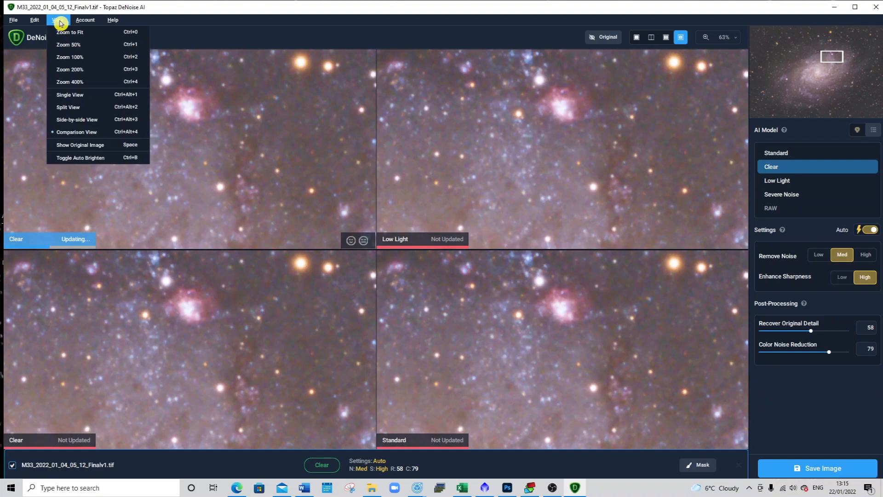
click(81, 145)
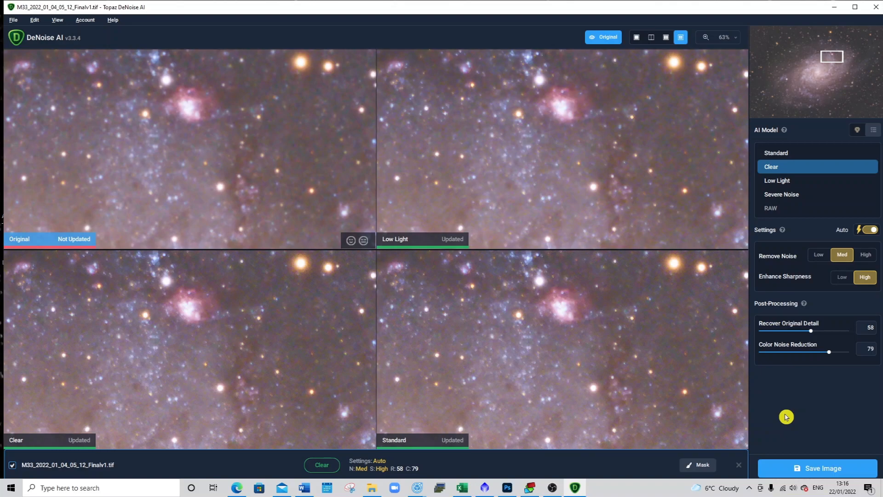
click(812, 470)
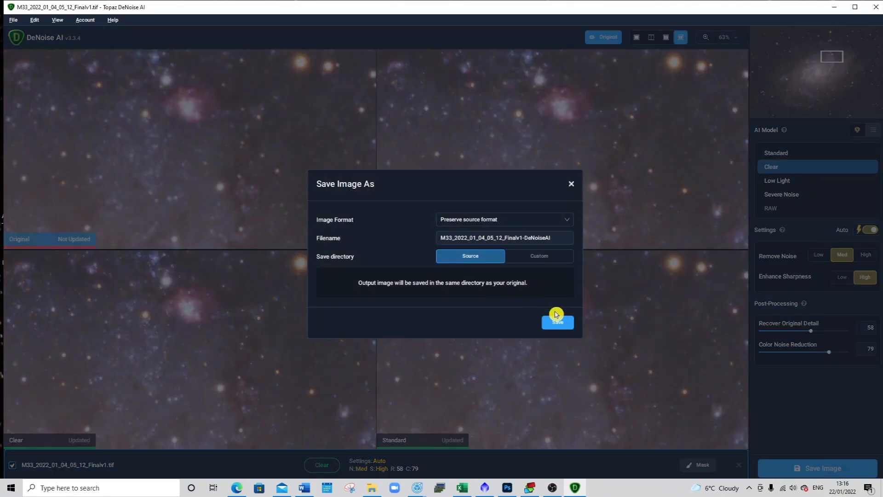
click(558, 322)
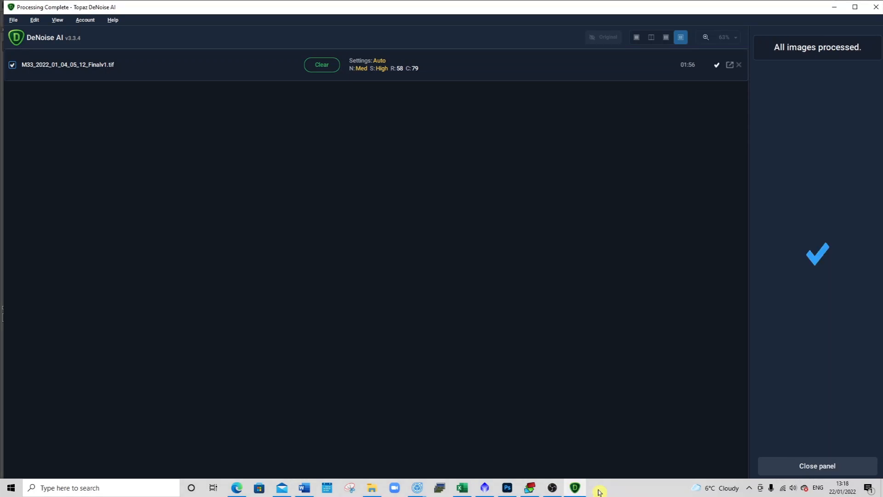
Step: Switch to Photoshop, open M33_2022_01_04_05_12_Finalv1-DeNoiseAI-clear.tif, and convert its Background into the regular layer Layer 0
click(508, 488)
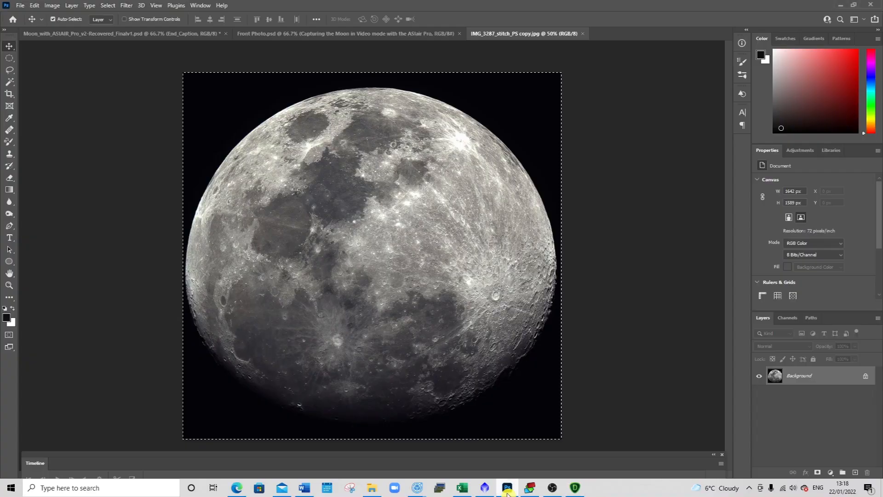
click(20, 5)
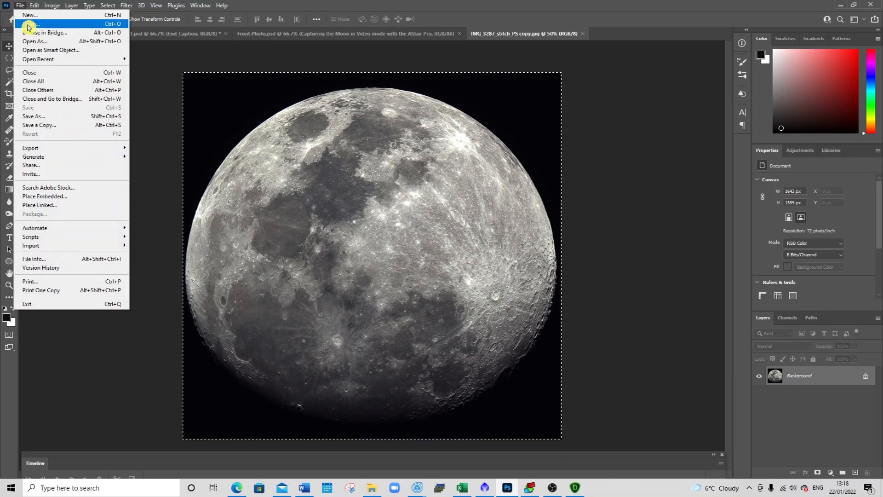
click(29, 24)
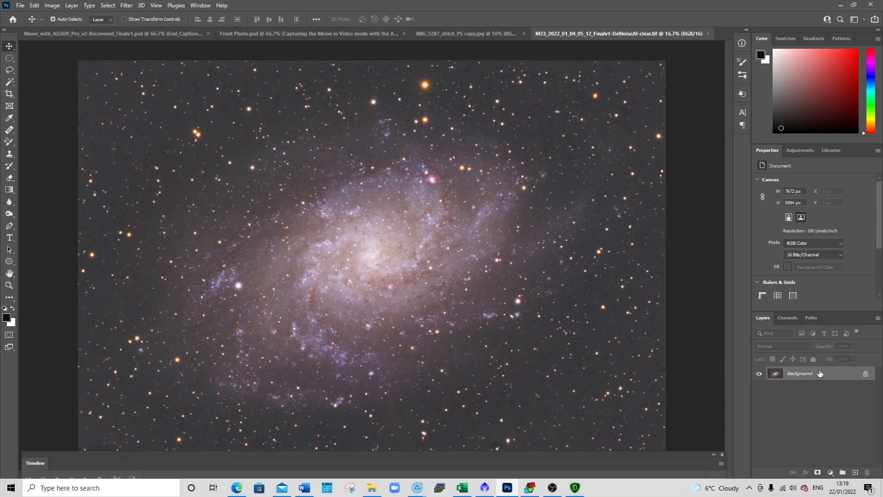
double_click(821, 373)
click(513, 144)
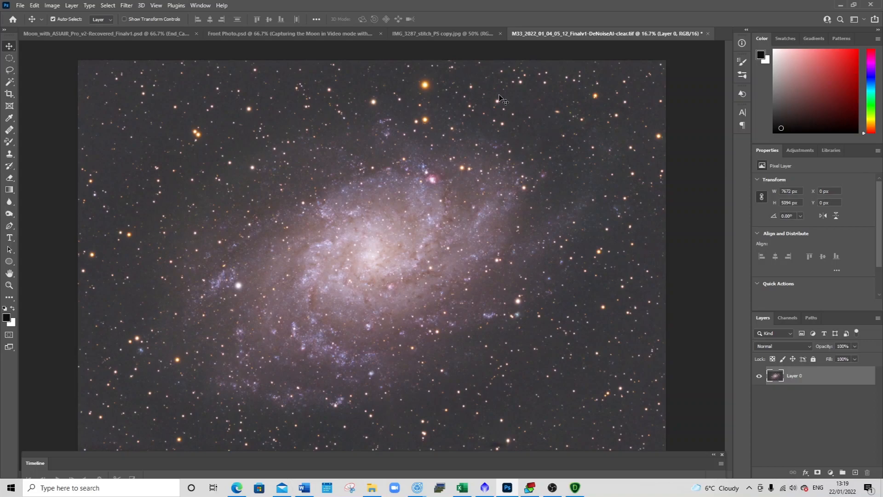
Step: In the Camera Raw Filter, set Sharpening to 110 and Noise Reduction to 10 for the M33 layer
click(128, 6)
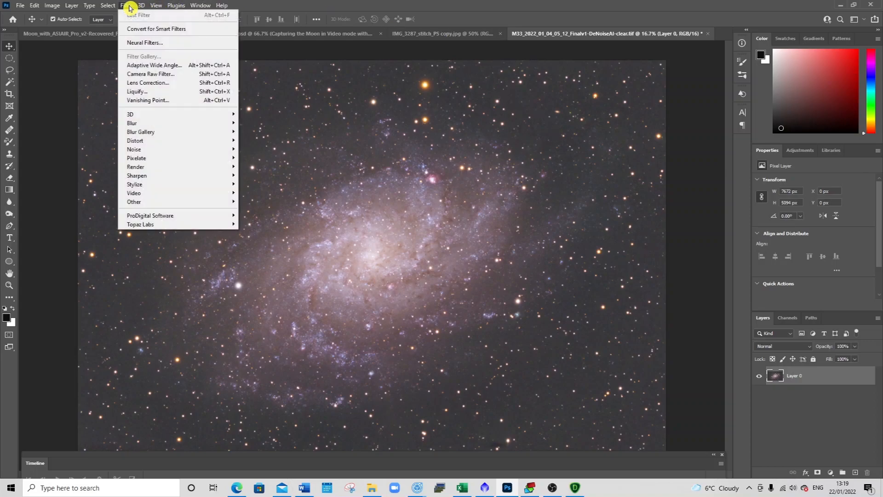
click(143, 74)
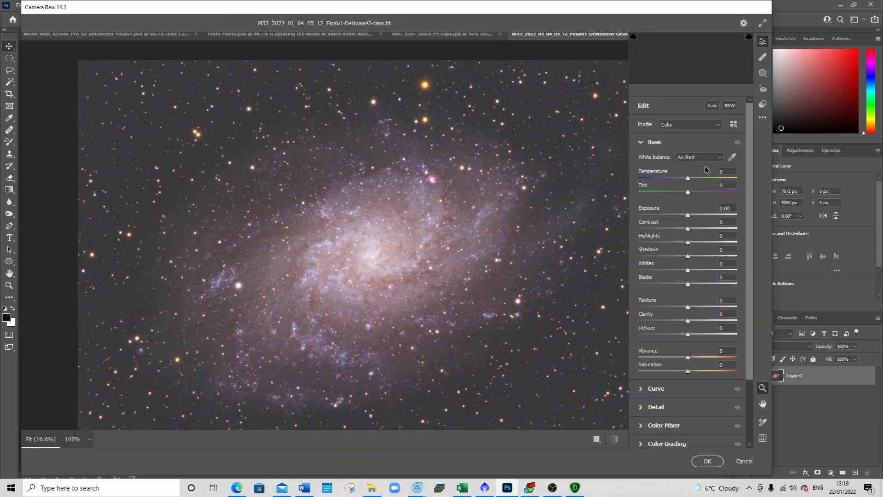
click(643, 408)
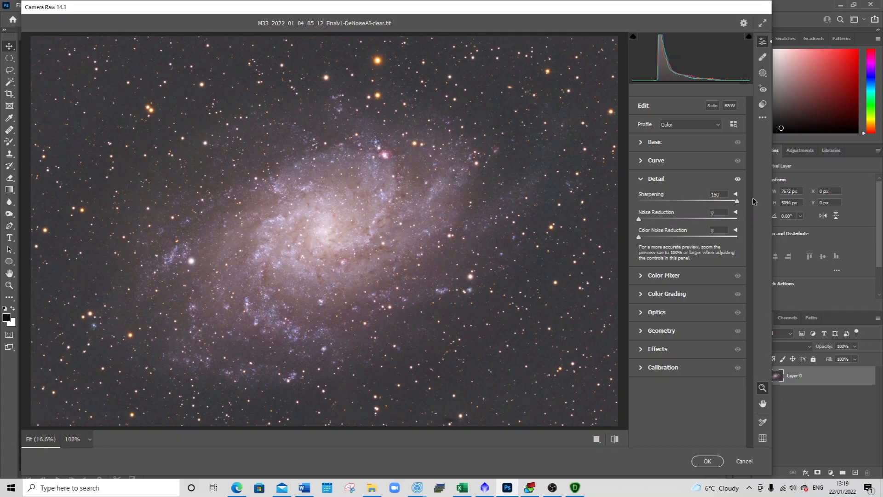
drag(721, 201, 715, 204)
mouse_move(638, 220)
mouse_down()
mouse_move(736, 216)
mouse_move(651, 227)
mouse_up()
drag(652, 227, 649, 226)
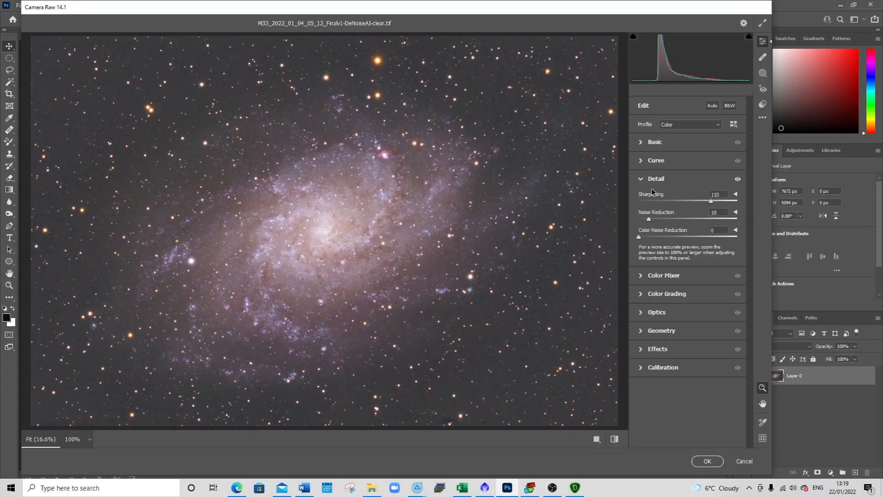
Step: In the Basic adjustments, set Texture to +5 and Clarity to -5 for the galaxy image
click(641, 141)
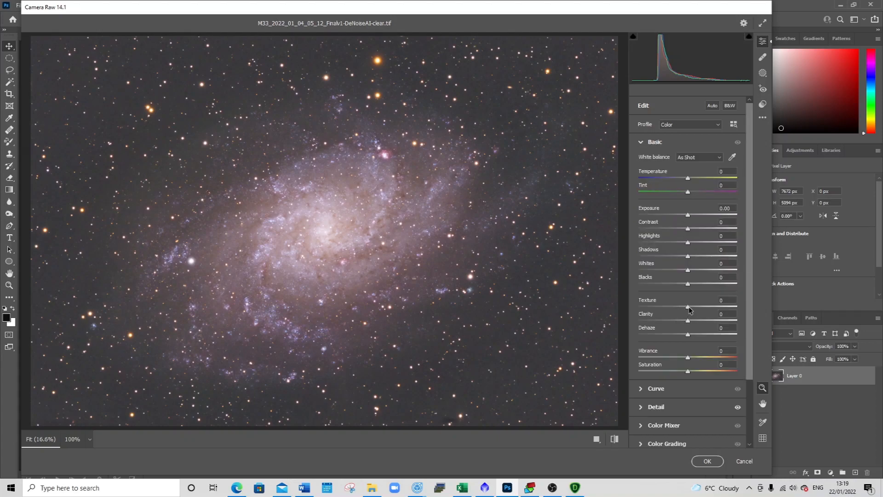
mouse_move(689, 309)
mouse_down()
mouse_move(739, 307)
mouse_move(690, 310)
mouse_up()
drag(688, 322, 733, 321)
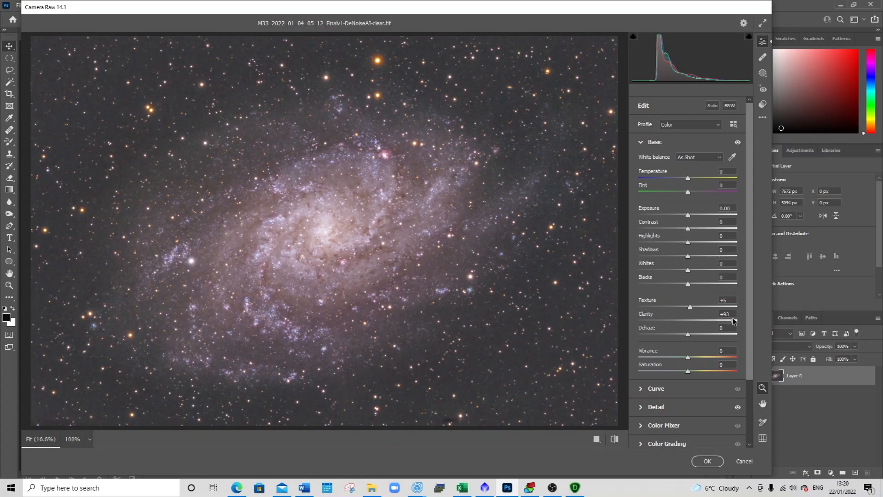
drag(690, 309, 673, 313)
drag(668, 314, 688, 316)
drag(734, 322, 684, 325)
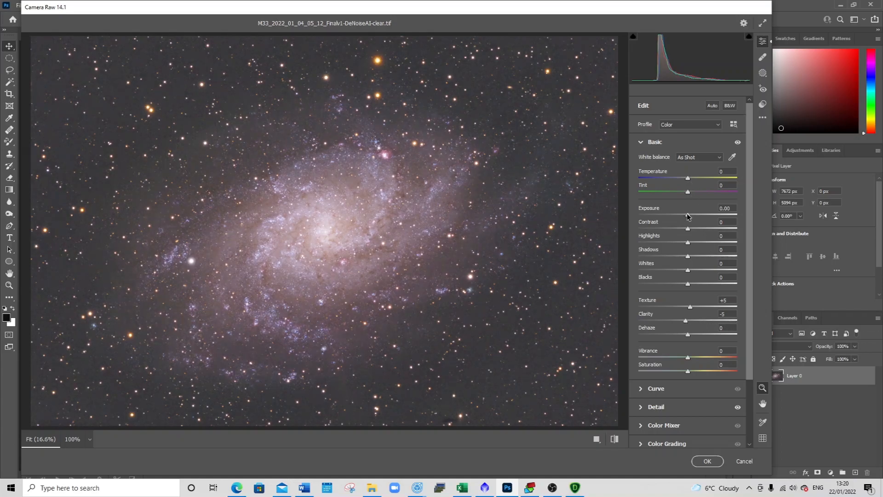
Step: Set Exposure to -0.40, Contrast -4, Highlights -16, Shadows -7, Whites +7 and Blacks -23, and apply the Camera Raw Filter
drag(689, 217, 685, 217)
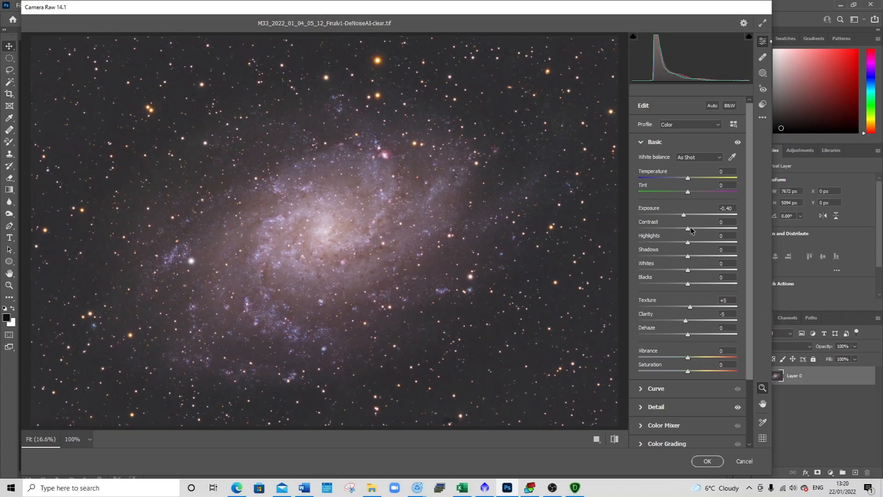
mouse_move(689, 230)
mouse_down()
mouse_move(677, 231)
mouse_move(687, 232)
mouse_up()
drag(689, 243, 681, 246)
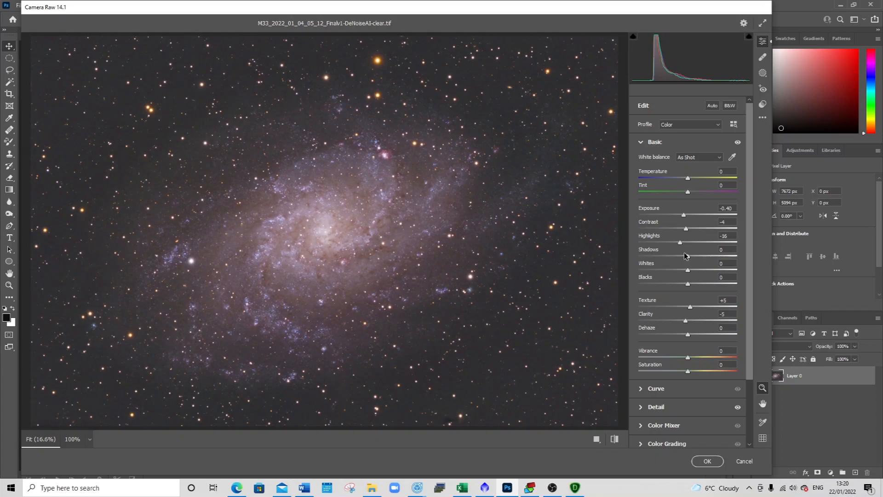
mouse_move(688, 259)
mouse_down()
mouse_move(697, 258)
mouse_move(684, 258)
mouse_up()
drag(689, 273, 692, 272)
drag(689, 286, 677, 285)
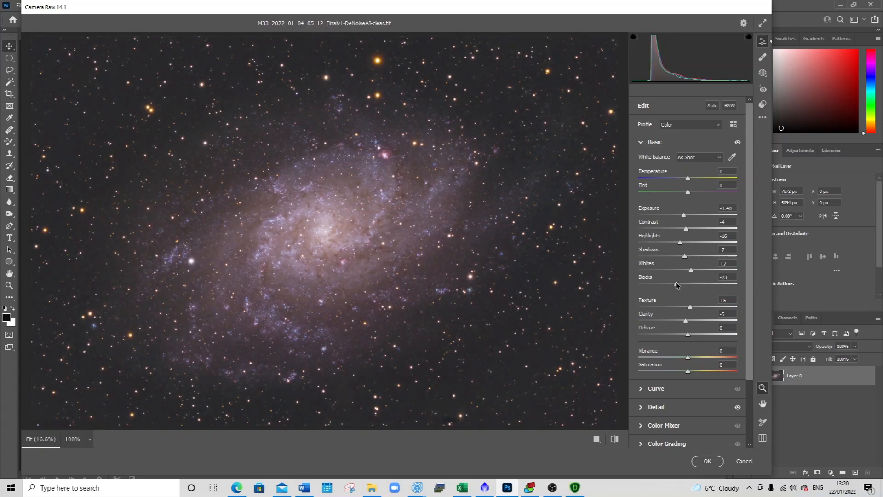
click(708, 462)
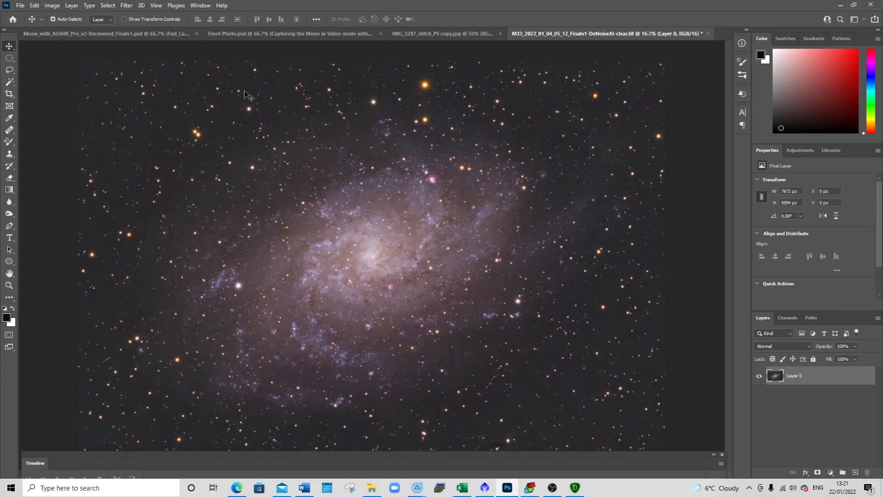
Step: Save the image on the computer as the uncompressed TIFF M33_2022_01_04_05_12_Finalv1-DeNoiseAI-clear_PS in the Jan 22 folder
click(20, 5)
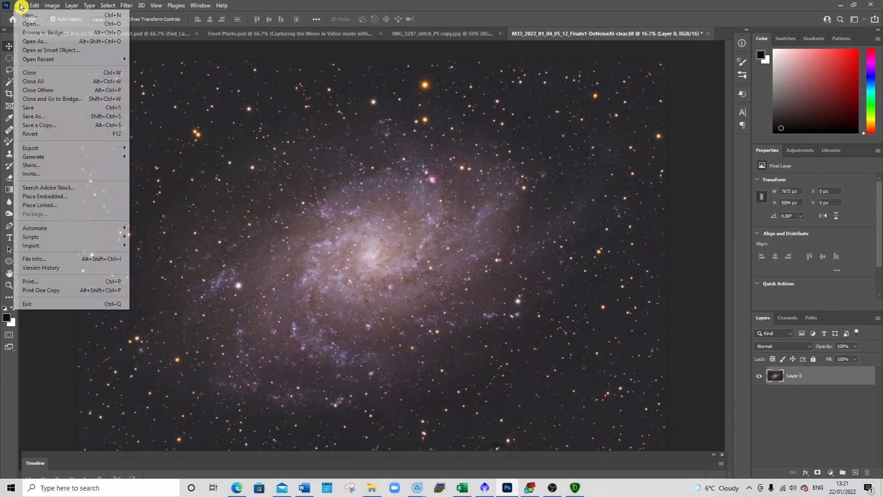
click(49, 117)
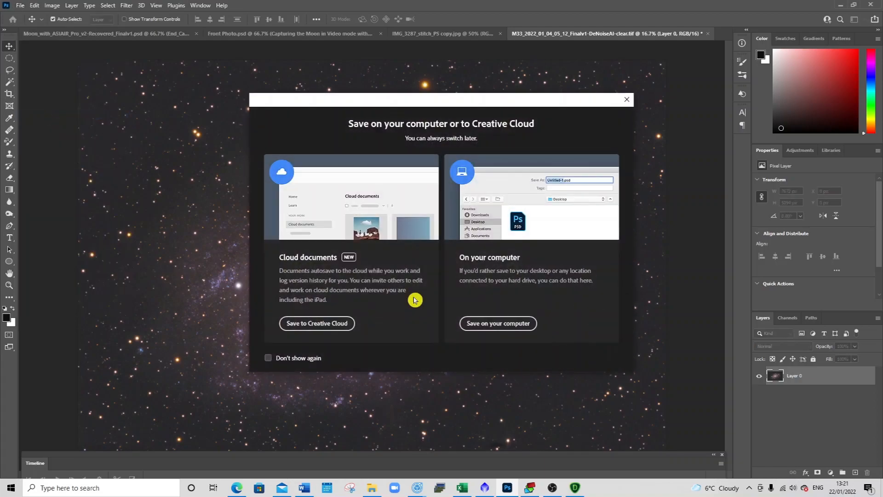
click(491, 323)
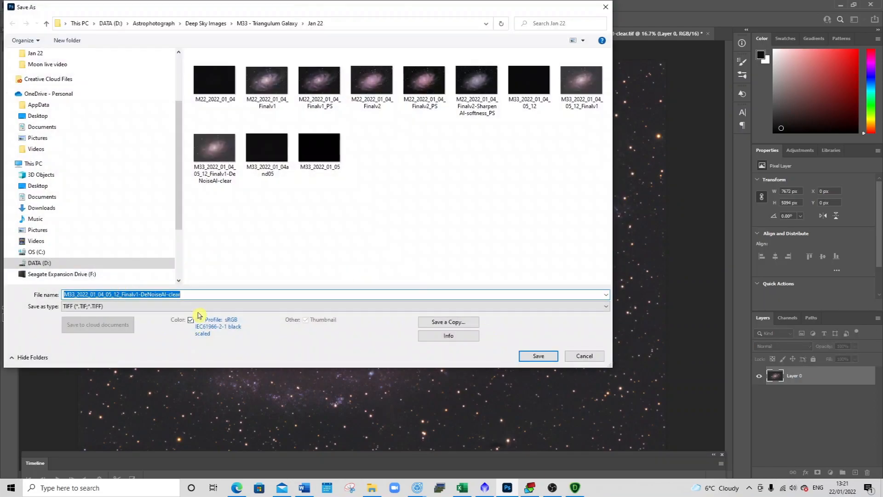
click(197, 306)
click(199, 309)
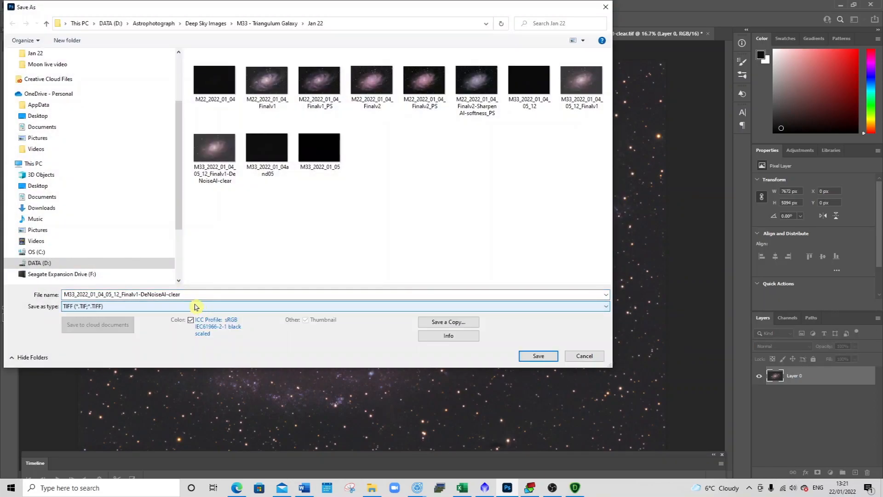
double_click(193, 296)
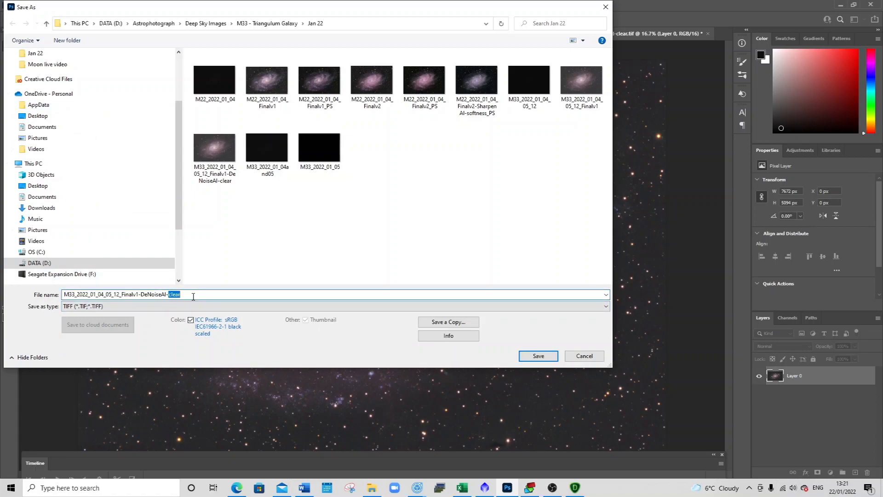
click(193, 297)
click(538, 356)
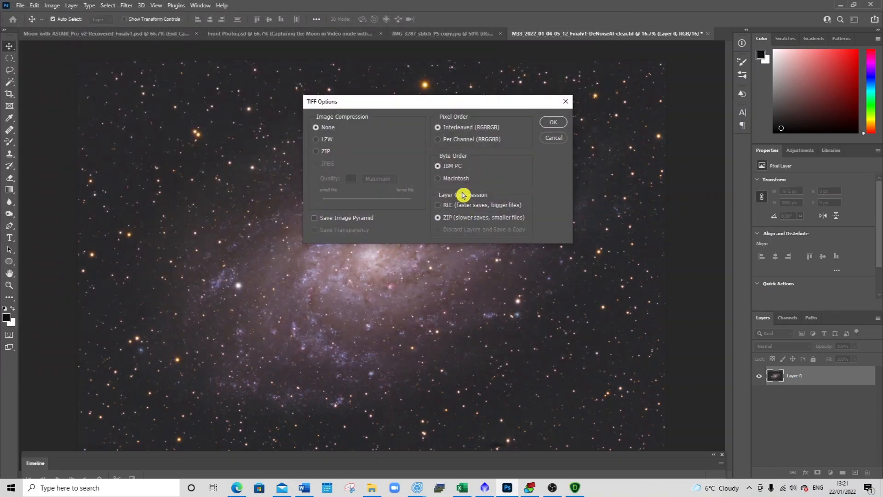
click(553, 123)
click(409, 181)
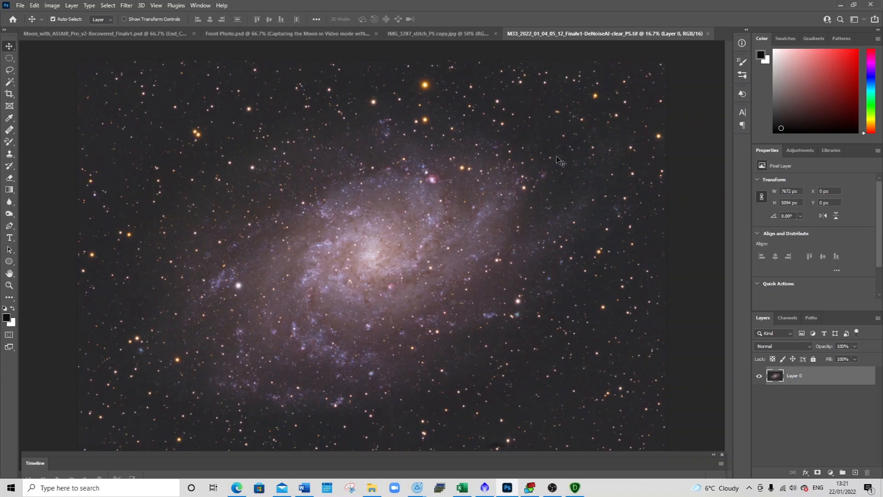
Step: Save a JPEG copy named M33_2022_01_04_05_12_Finalv1-DeNoiseAI-clear_PS copy on the computer with quality 8 and Baseline (Standard) format
scroll(469, 233, up, 5)
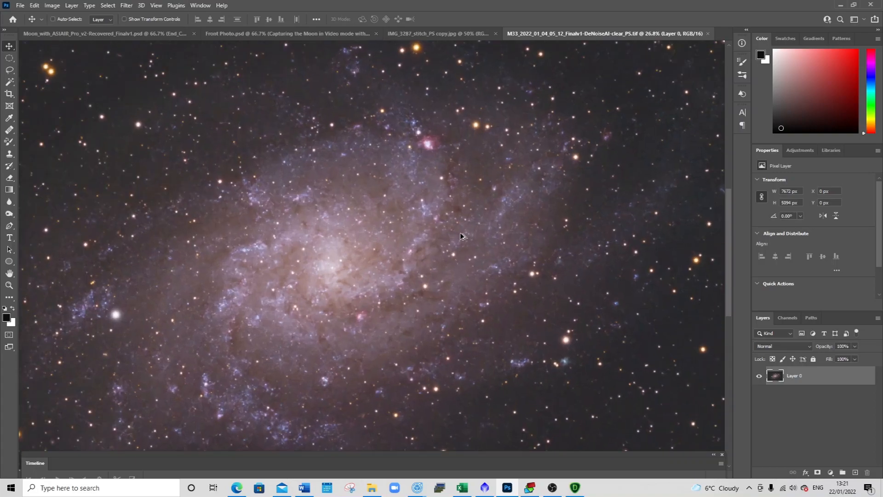
scroll(462, 236, up, 4)
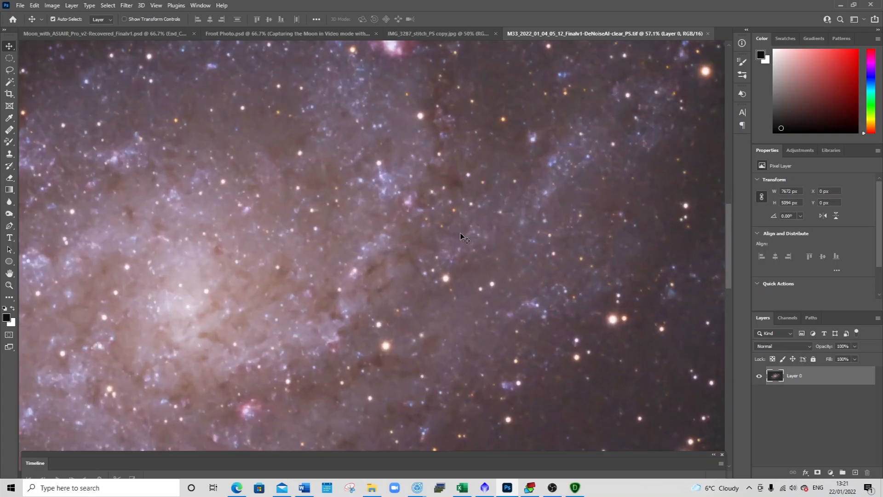
scroll(462, 235, down, 6)
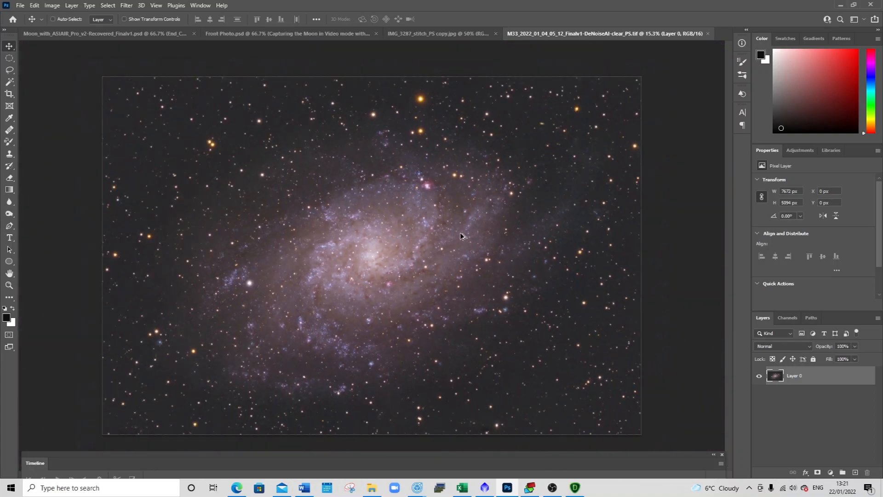
click(19, 5)
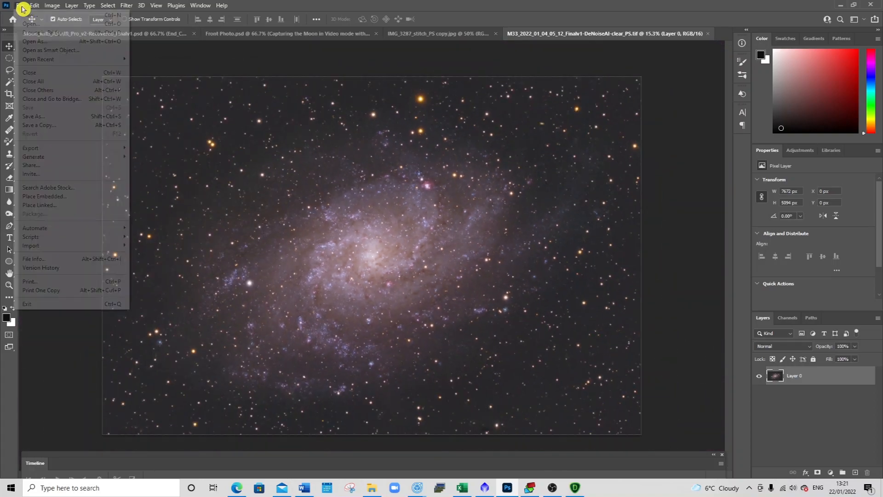
click(54, 129)
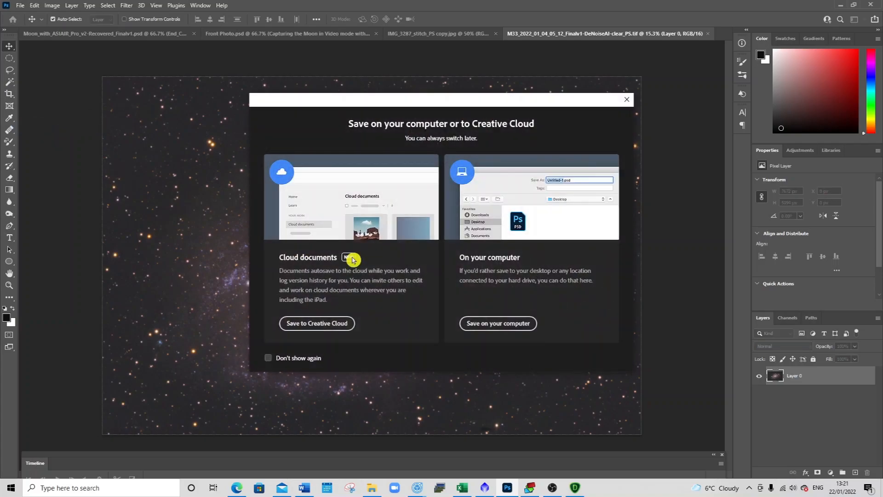
click(464, 323)
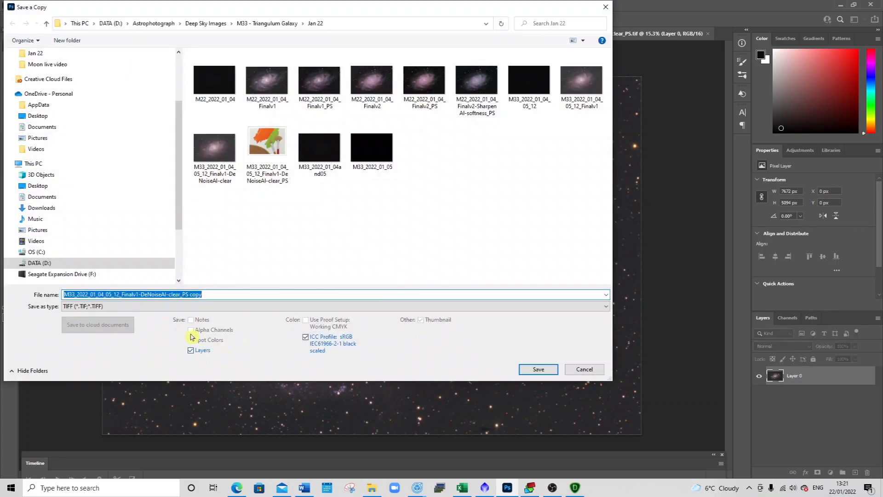
click(192, 308)
click(193, 351)
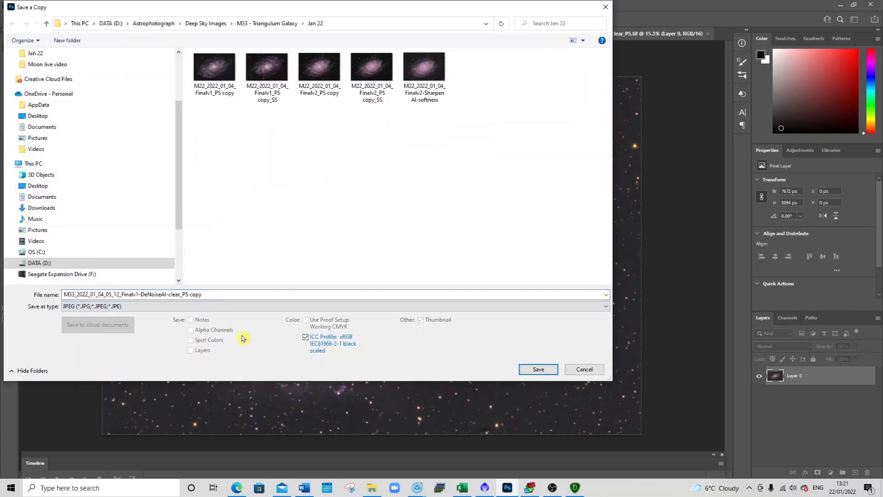
click(541, 369)
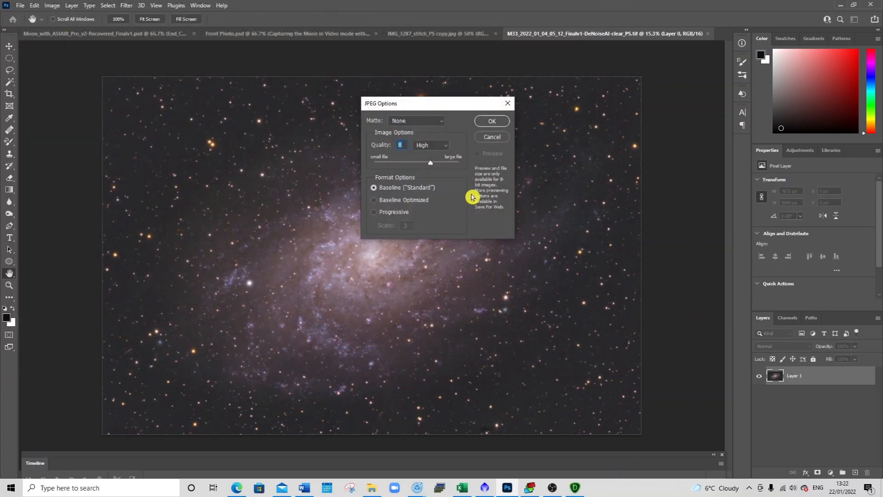
click(492, 121)
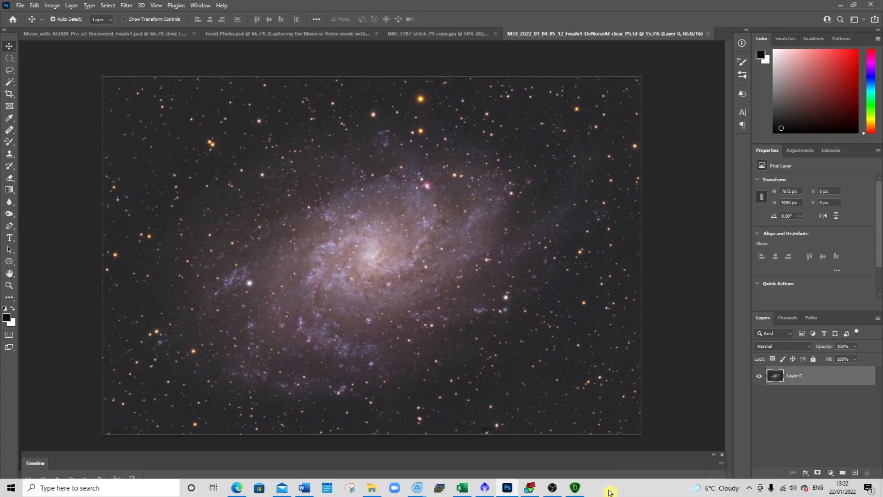
Step: Start the StarSpikes Pro 4 filter on Layer 0 and set the main diffraction spike quantity to 36
click(126, 5)
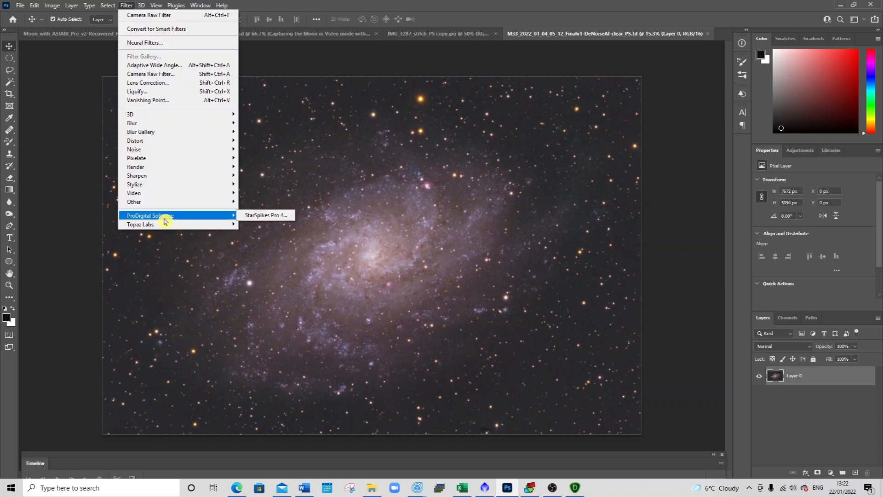
mouse_move(221, 216)
click(248, 216)
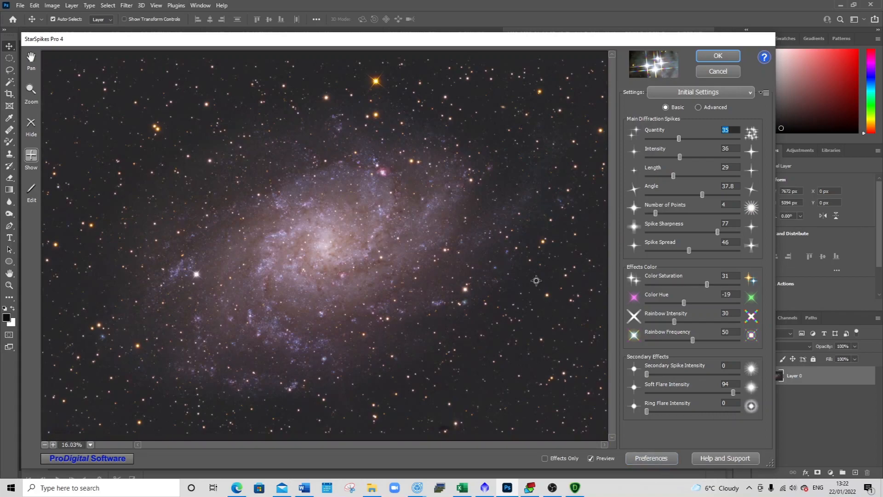
mouse_move(679, 138)
mouse_down()
mouse_move(748, 145)
mouse_move(643, 146)
mouse_move(682, 143)
mouse_up()
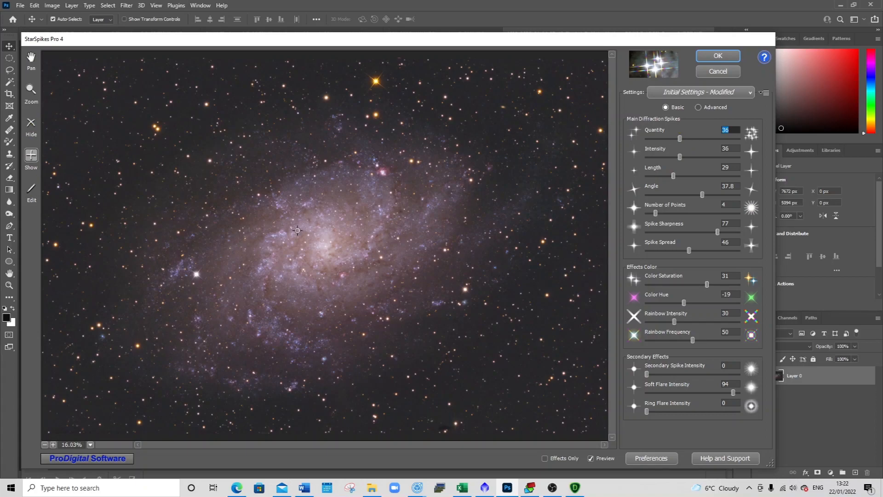
Step: Add diffraction spikes to nine individual bright stars around the galaxy and apply the StarSpikes effect
click(543, 241)
click(547, 295)
click(550, 377)
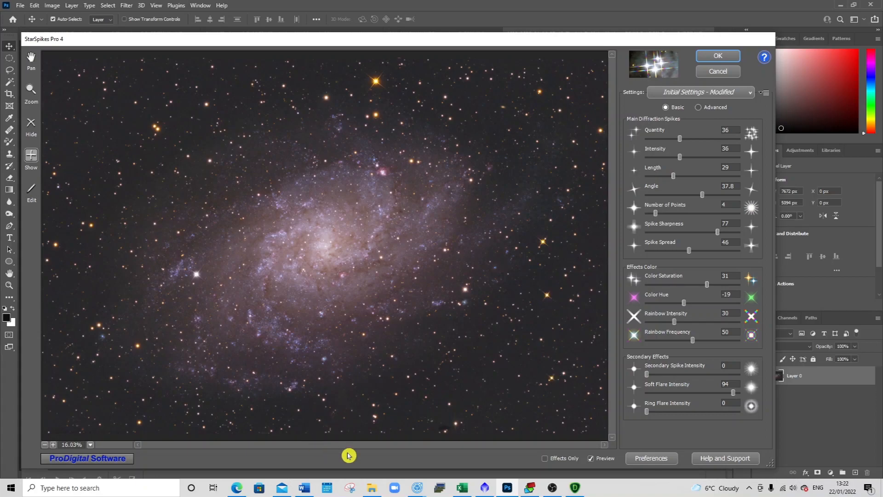
click(374, 405)
click(91, 225)
click(597, 133)
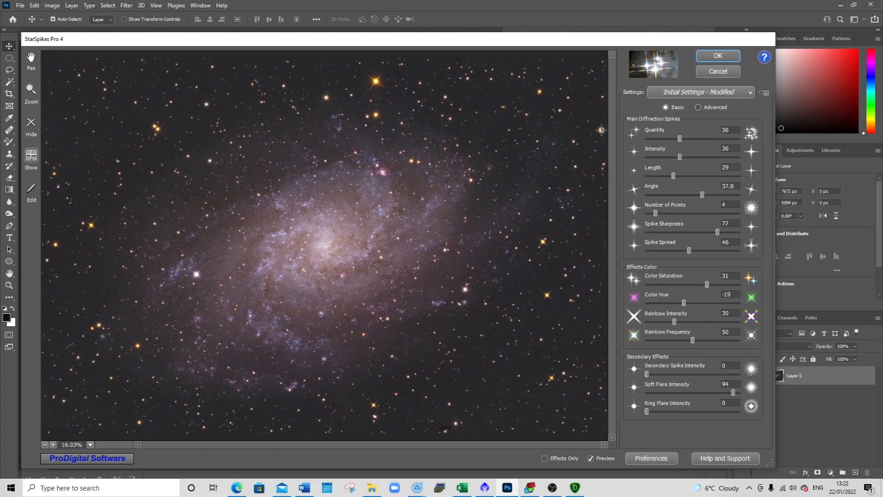
click(540, 91)
click(99, 324)
click(207, 105)
click(721, 57)
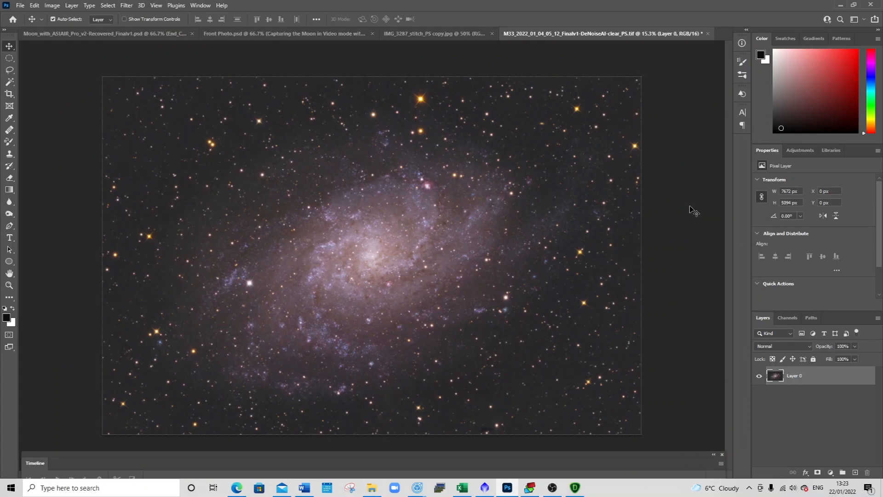
Step: Save a JPEG copy named M33_2022_01_04_05_12_Finalv1-DeNoiseAI-clear_PS copy_SS on the computer with quality 8 and Baseline (Standard) format
click(18, 6)
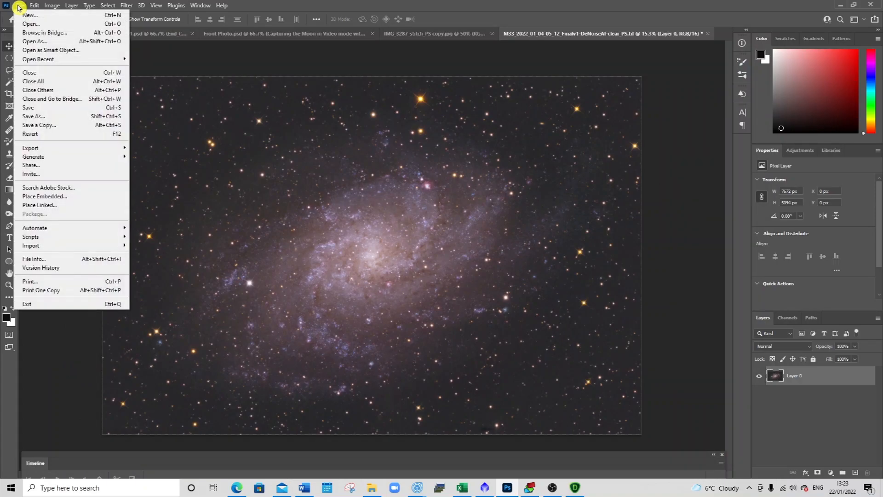
click(55, 124)
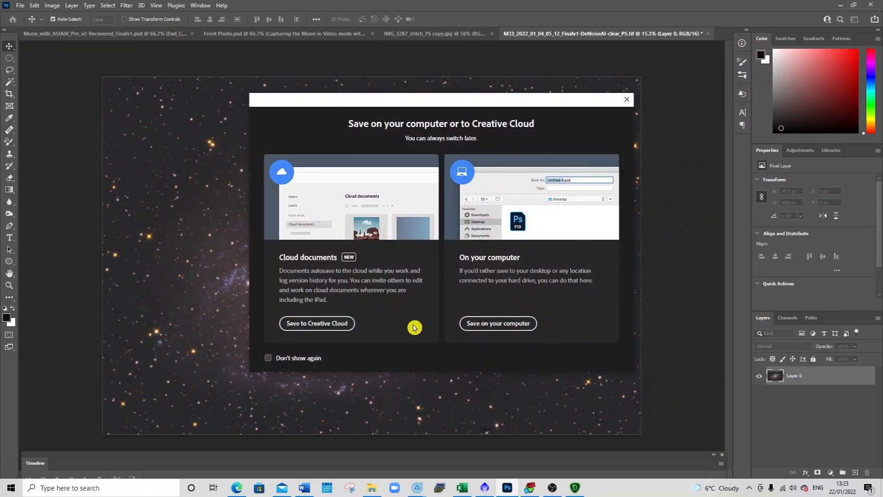
click(469, 327)
click(214, 296)
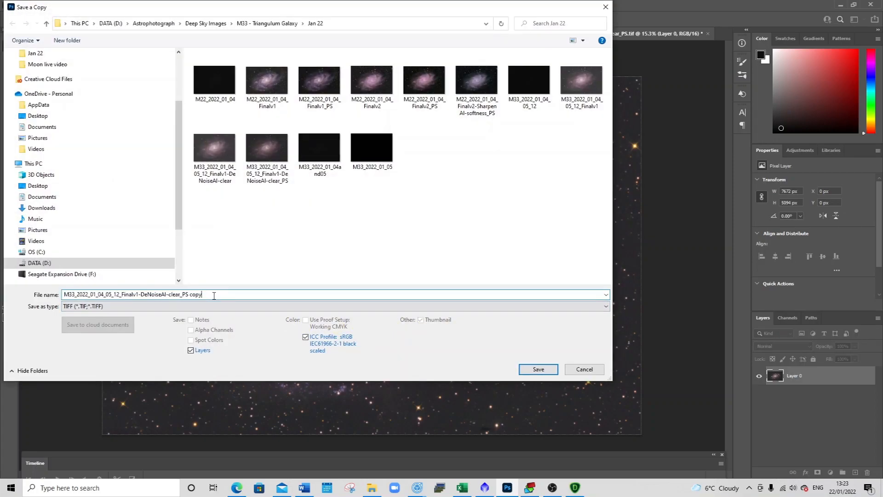
text(_SS)
click(255, 306)
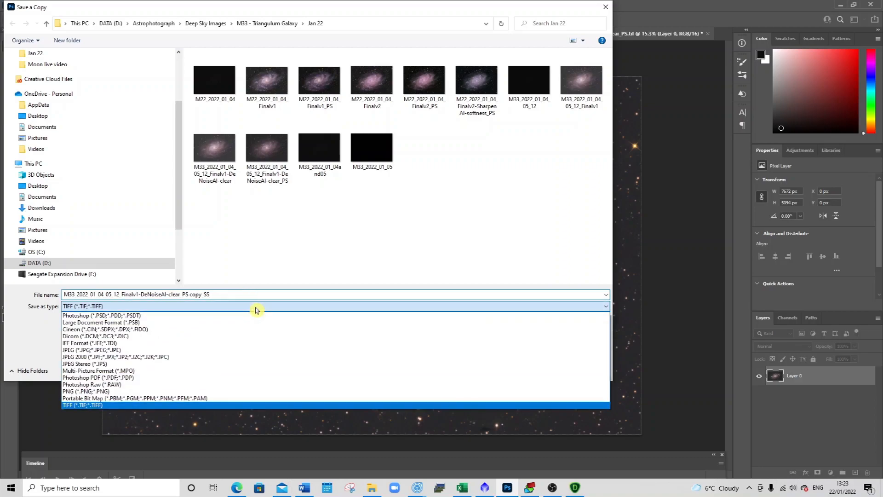
click(252, 351)
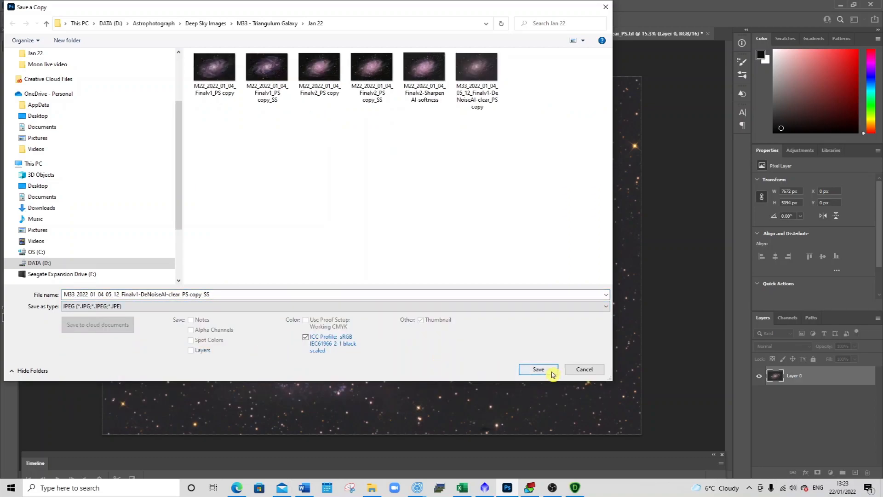
click(542, 369)
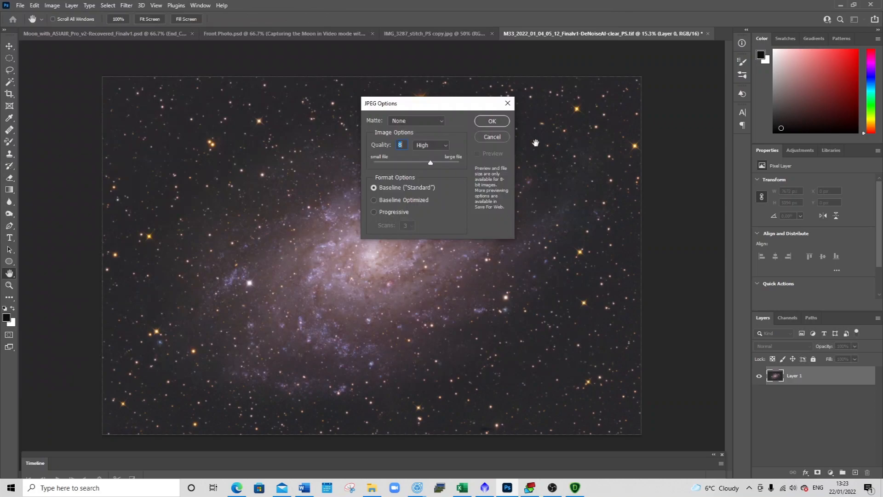
click(494, 126)
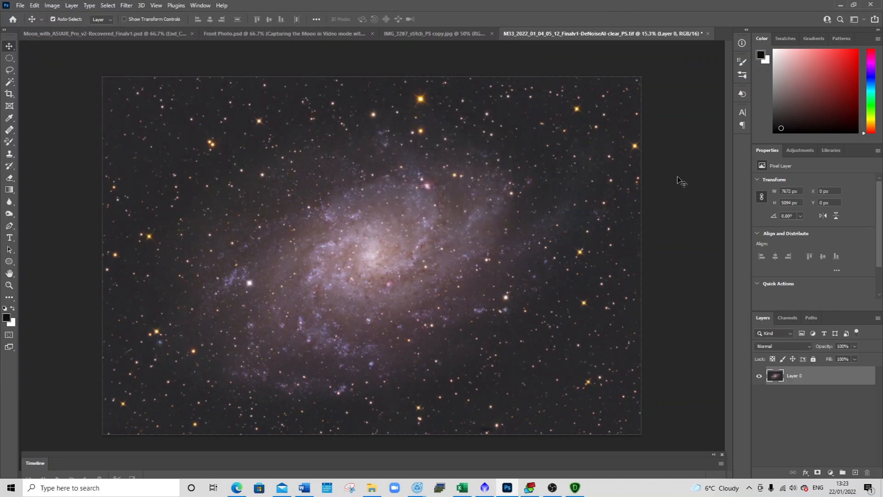
Step: Add a Curves adjustment layer above Layer 0 and shape a gentle RGB S-curve that darkens the shadows and slightly lifts the midtones
click(800, 150)
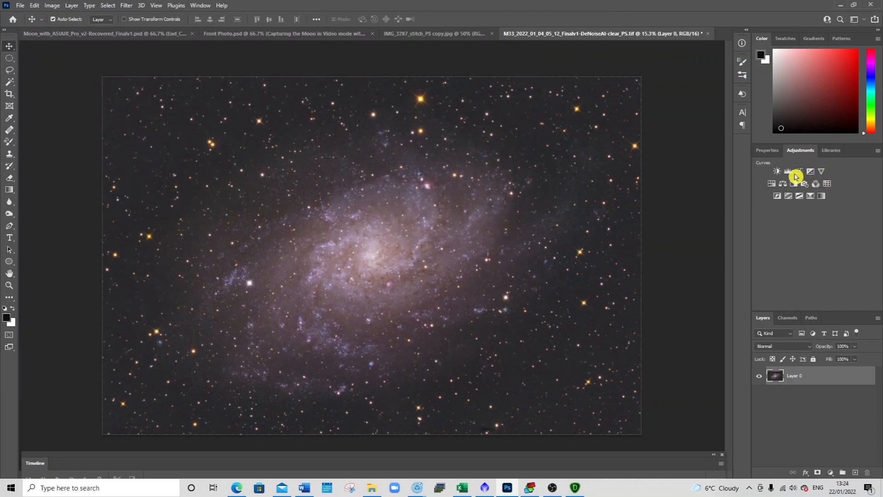
click(802, 173)
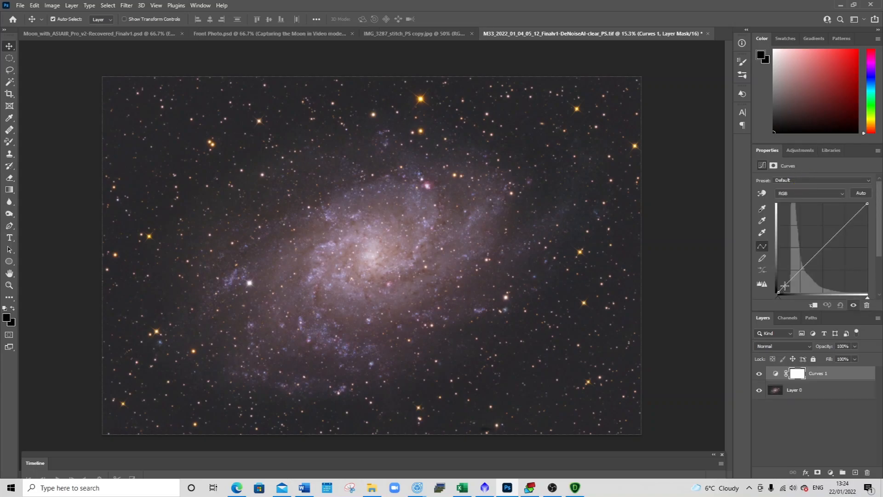
drag(785, 286, 788, 285)
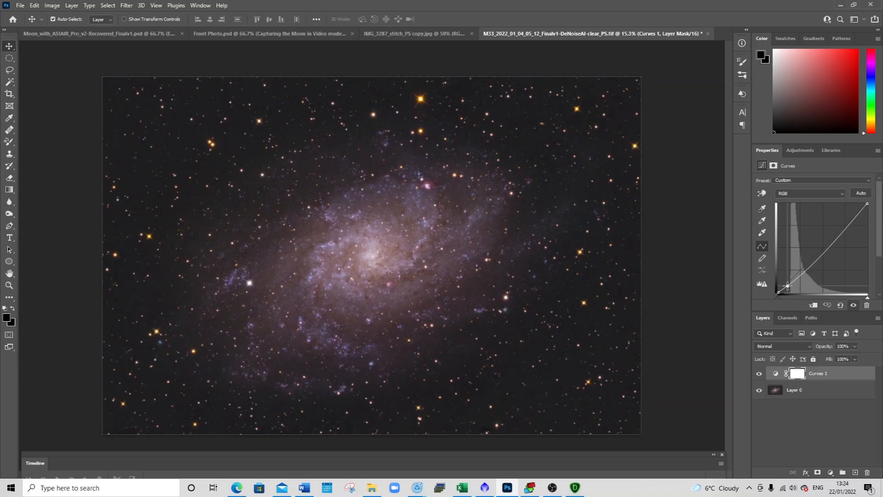
drag(848, 229, 828, 242)
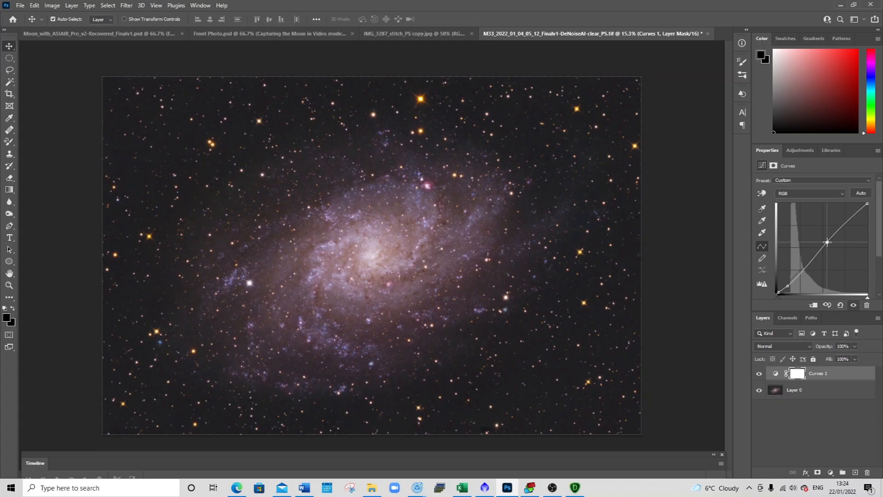
click(788, 286)
drag(788, 287, 789, 285)
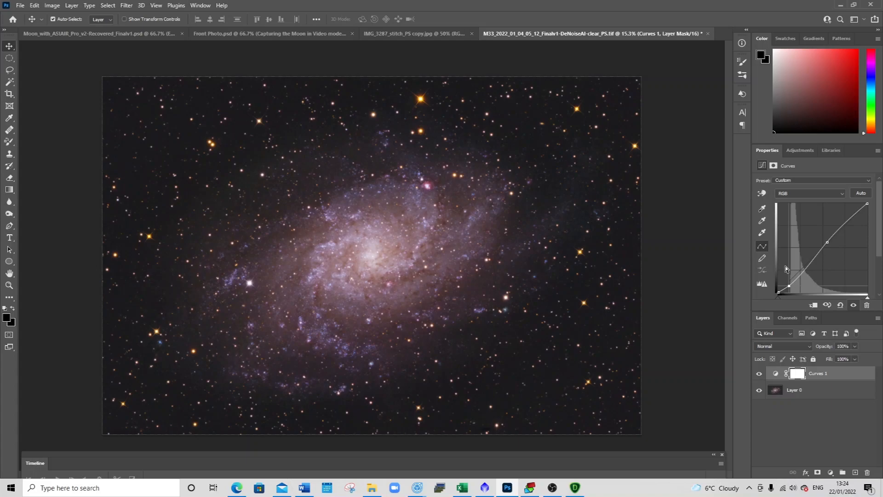
Step: Save the curves-adjusted image as a JPEG copy named M33_2022_01_04_05_12_Finalv1-DeNoiseAI-clear_PS copy_SS_V2 on the computer with quality 8 and Baseline (Standard) format
click(20, 5)
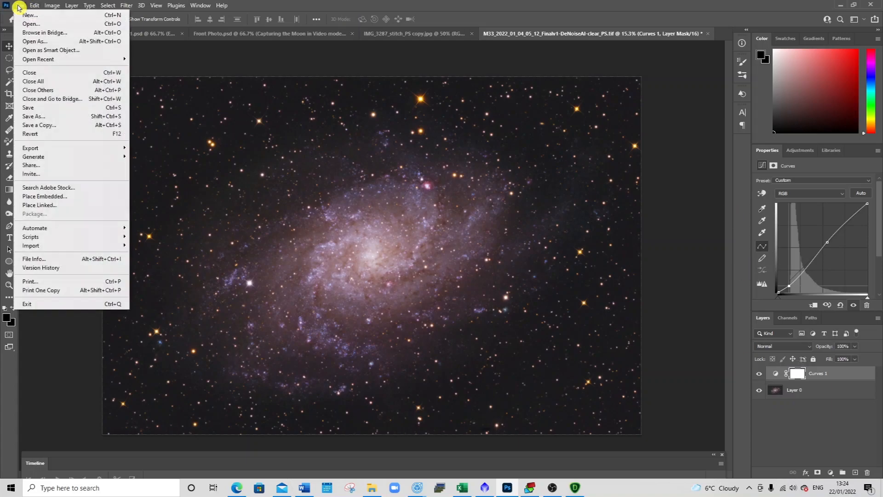
click(74, 125)
click(505, 324)
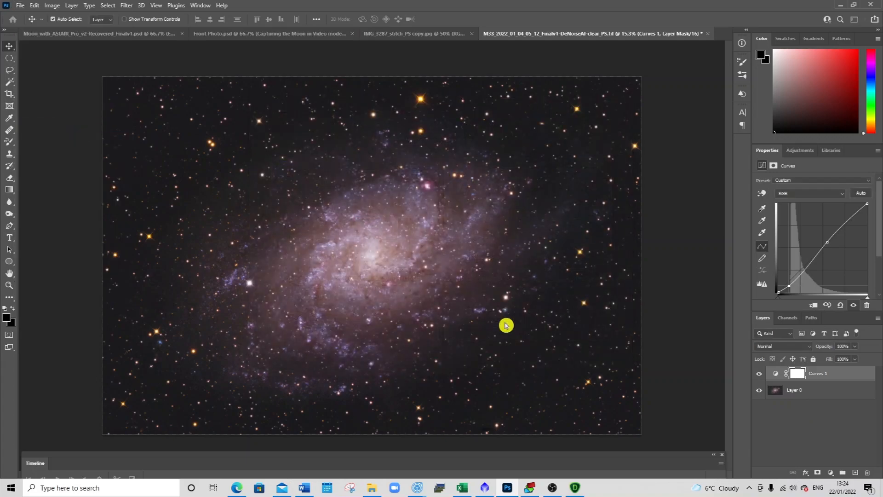
click(226, 295)
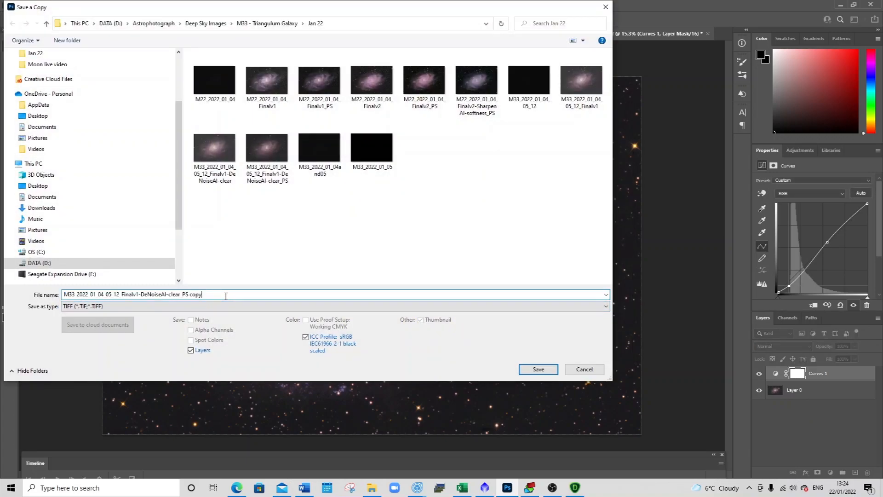
text(_SS)
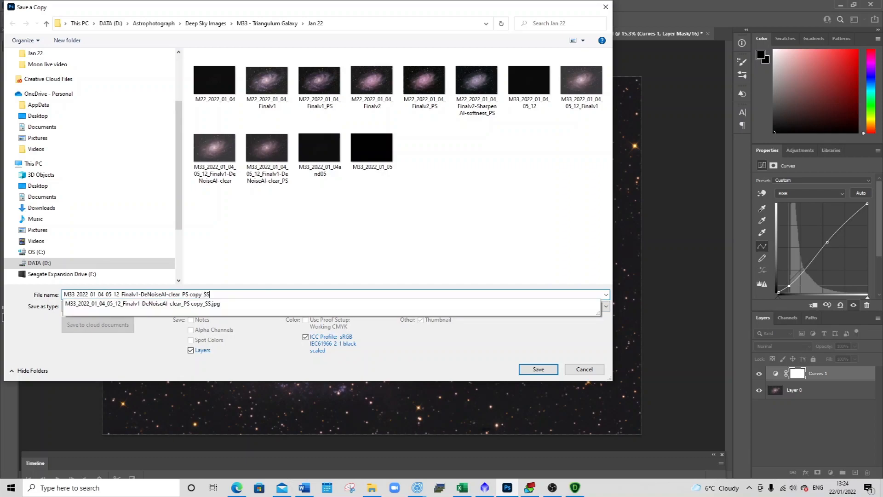
text(_V2)
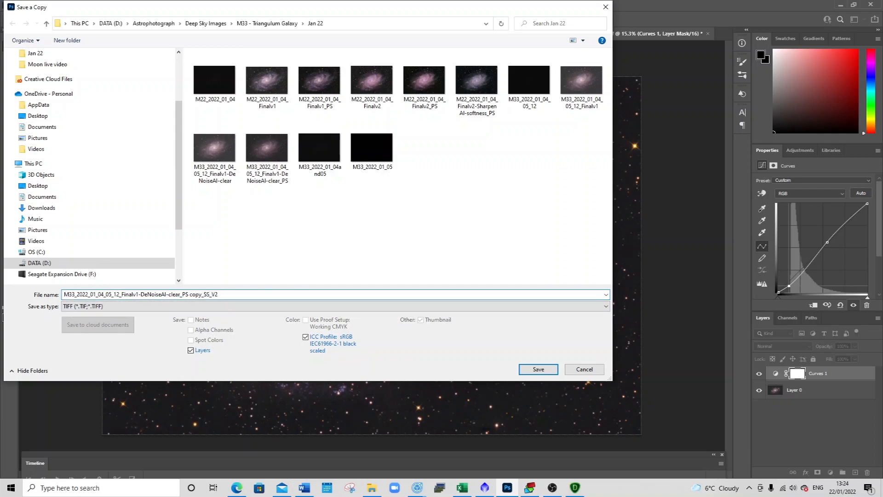
click(308, 306)
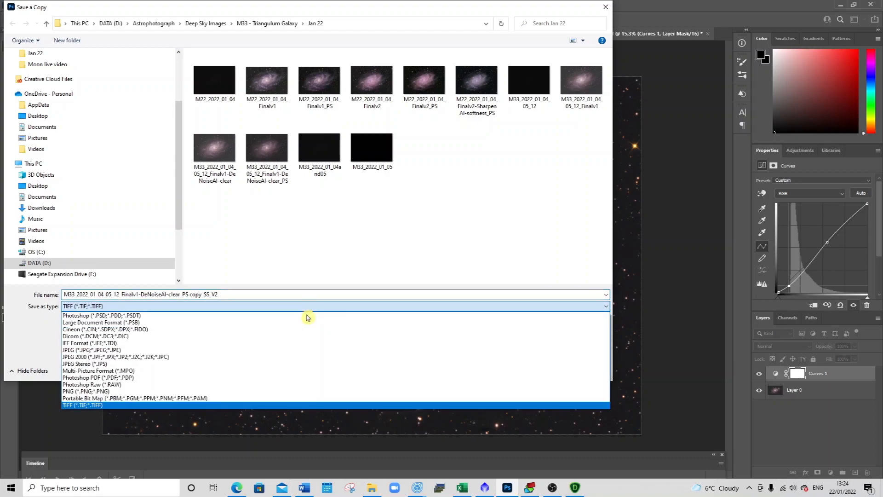
click(309, 351)
click(529, 369)
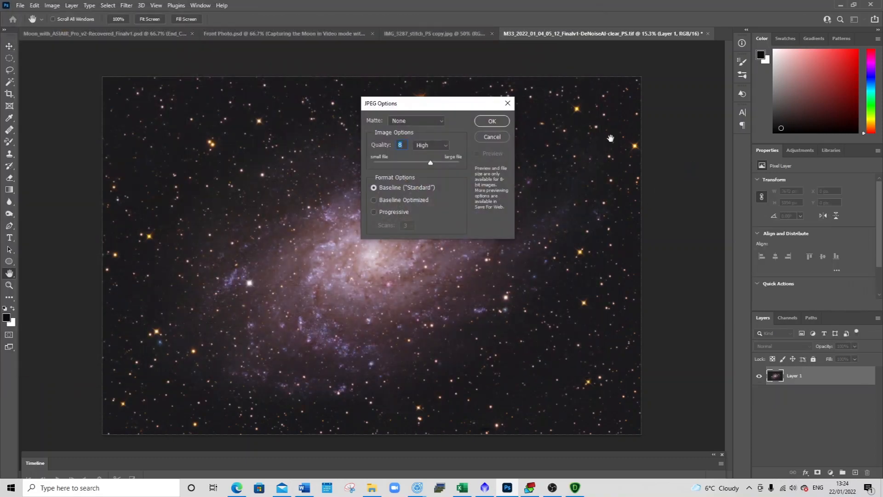
click(493, 124)
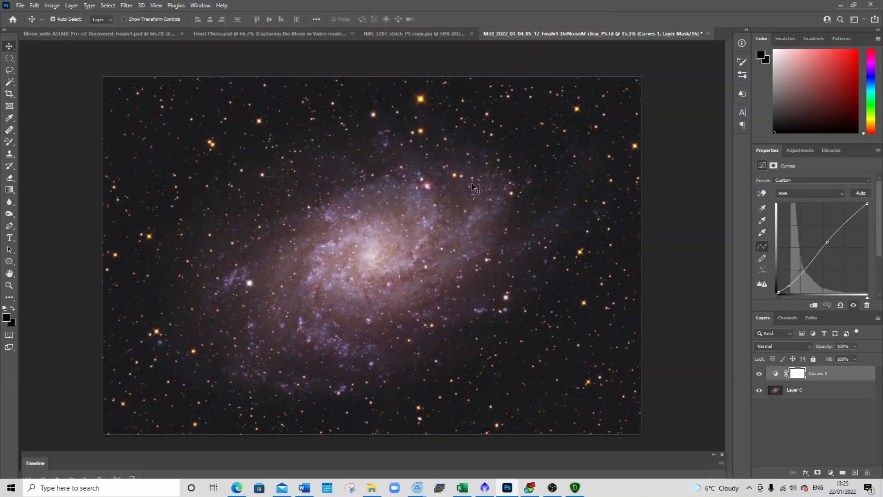
key(ctrl+alt)
scroll(415, 226, down, 2)
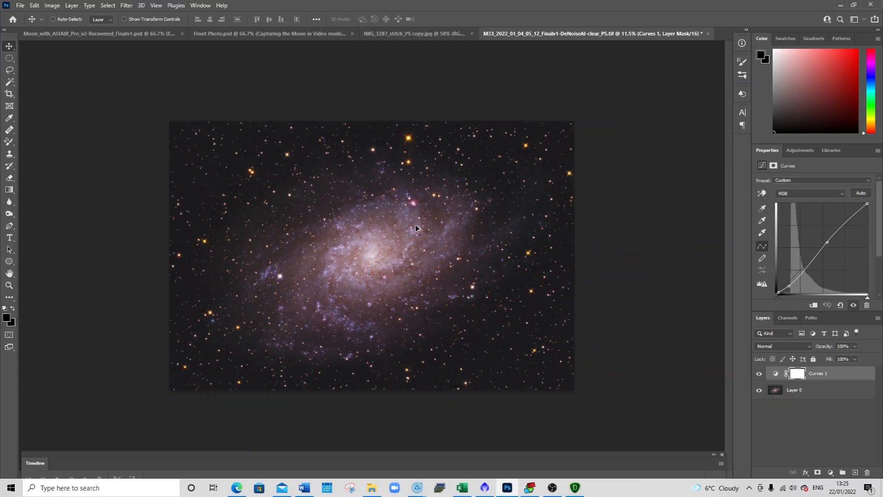
scroll(415, 227, up, 6)
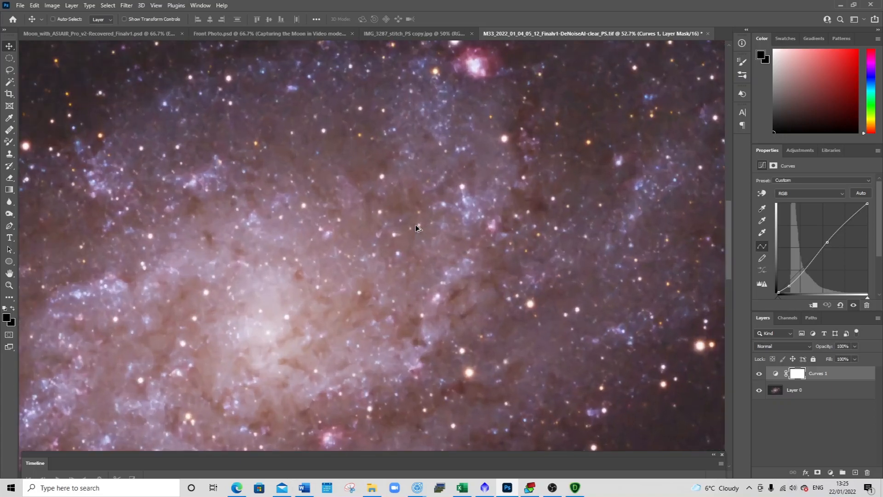
scroll(417, 227, up, 1)
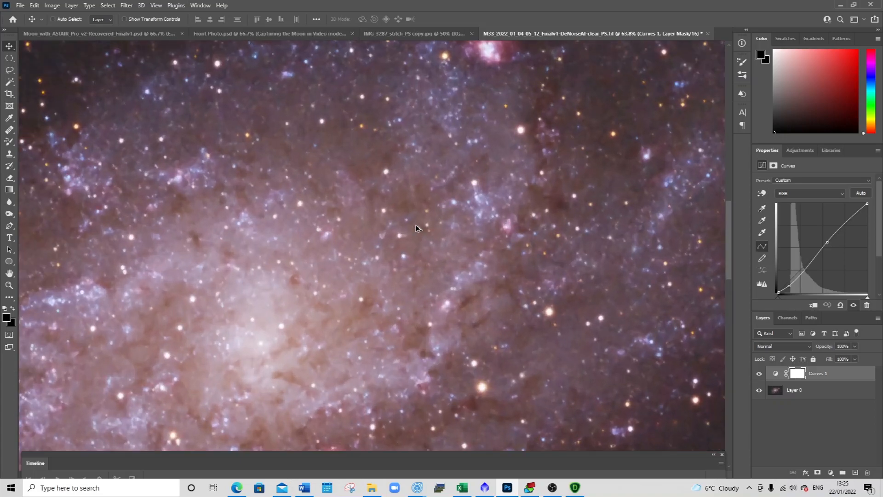
scroll(416, 227, down, 8)
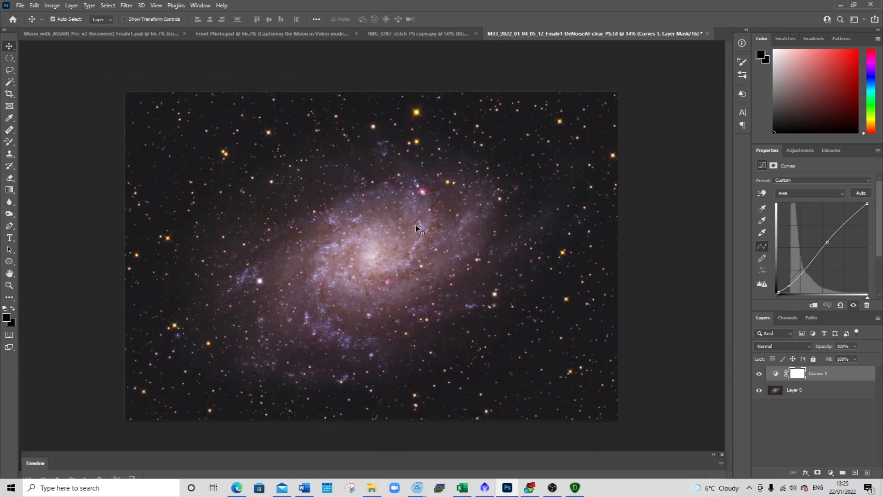